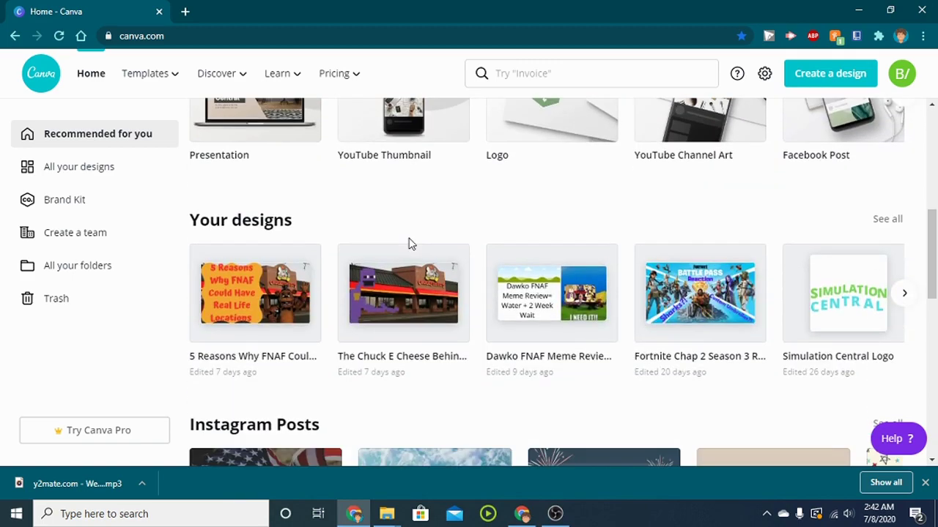
Step: Look through the home page's design types, existing designs and template categories such as Logos, Posters and YouTube Thumbnails
scroll(410, 244, down, 6)
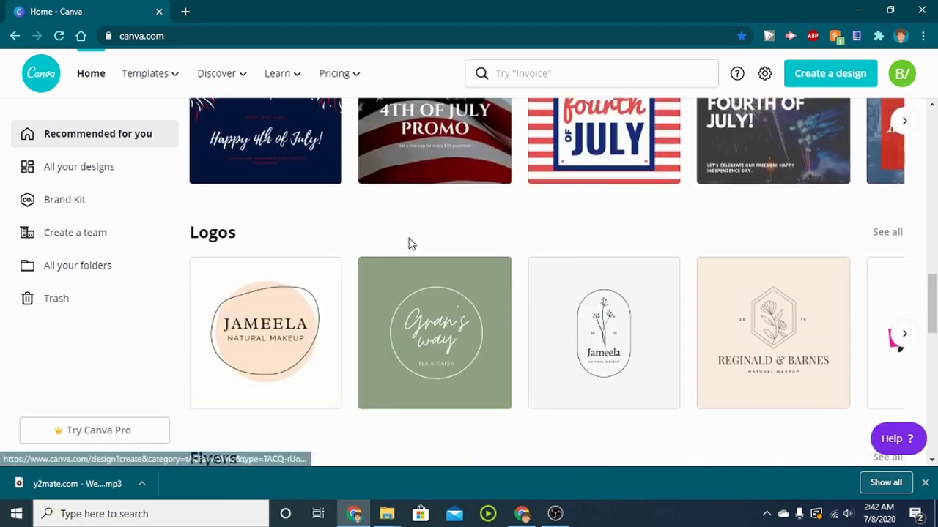
scroll(423, 221, down, 8)
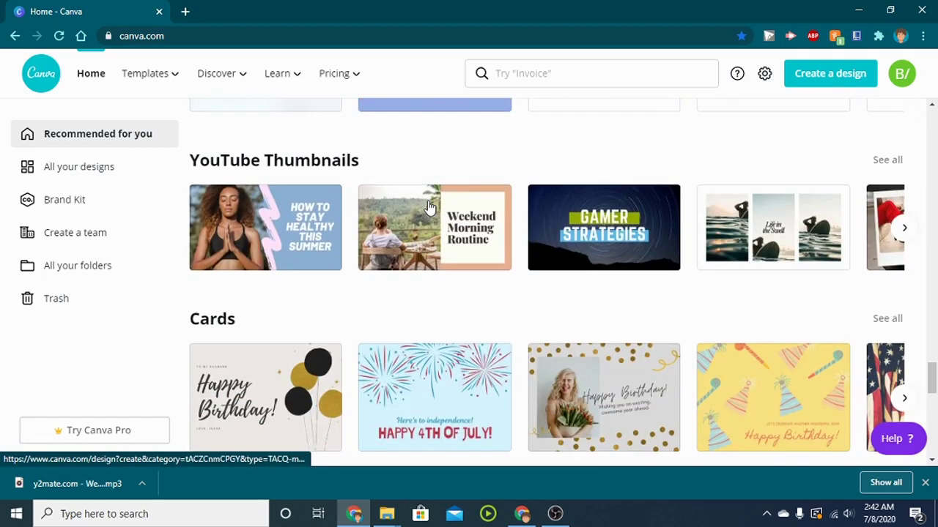
scroll(430, 208, up, 12)
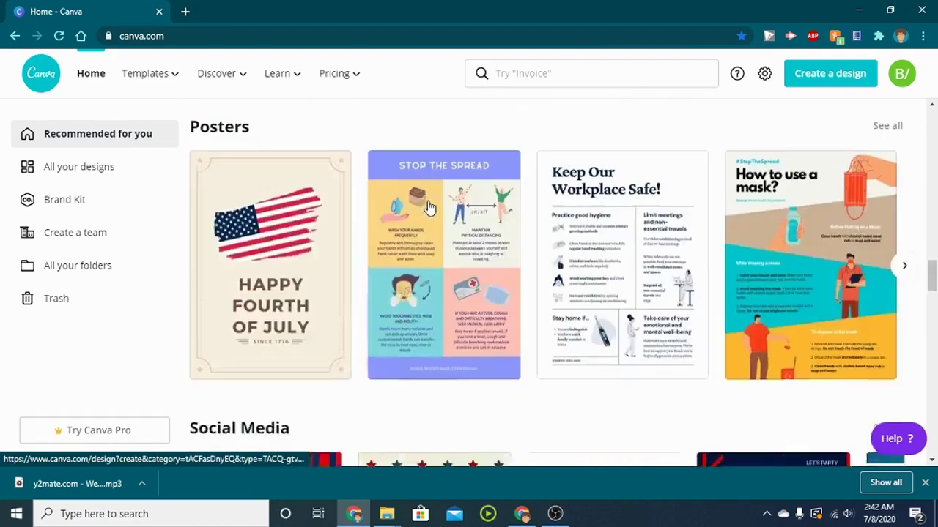
scroll(429, 211, up, 10)
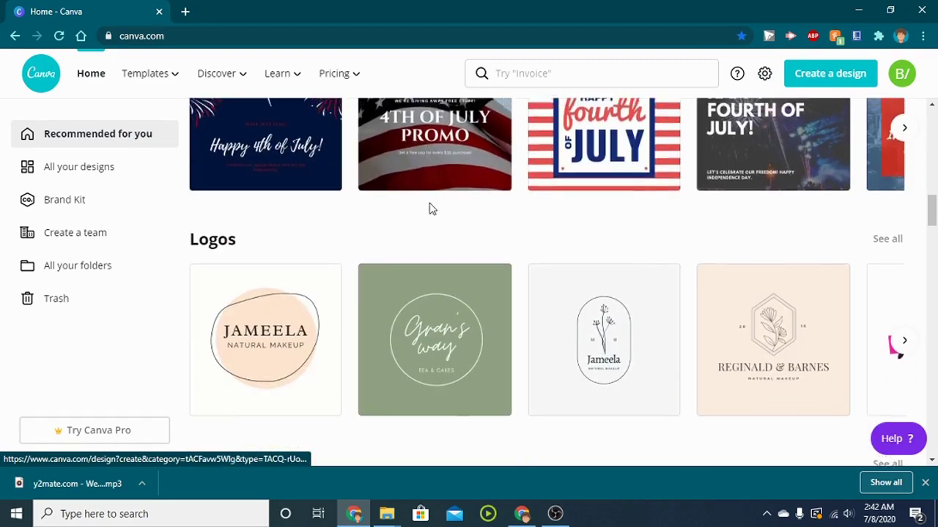
scroll(430, 209, up, 4)
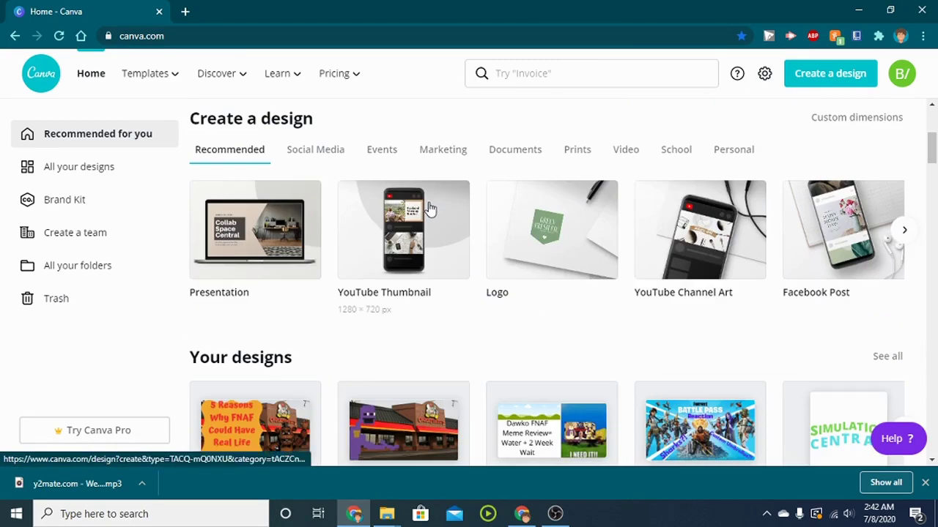
scroll(430, 209, down, 3)
scroll(430, 207, up, 1)
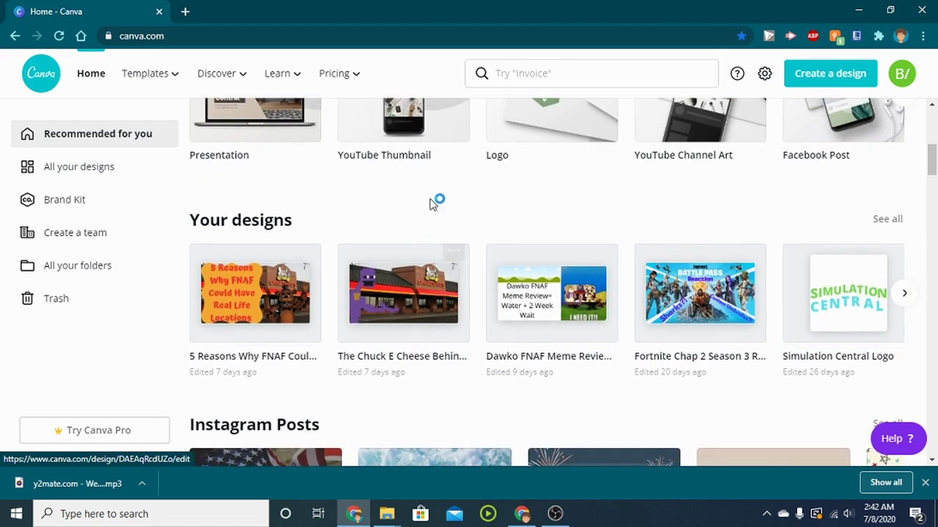
scroll(430, 205, up, 2)
scroll(431, 205, down, 1)
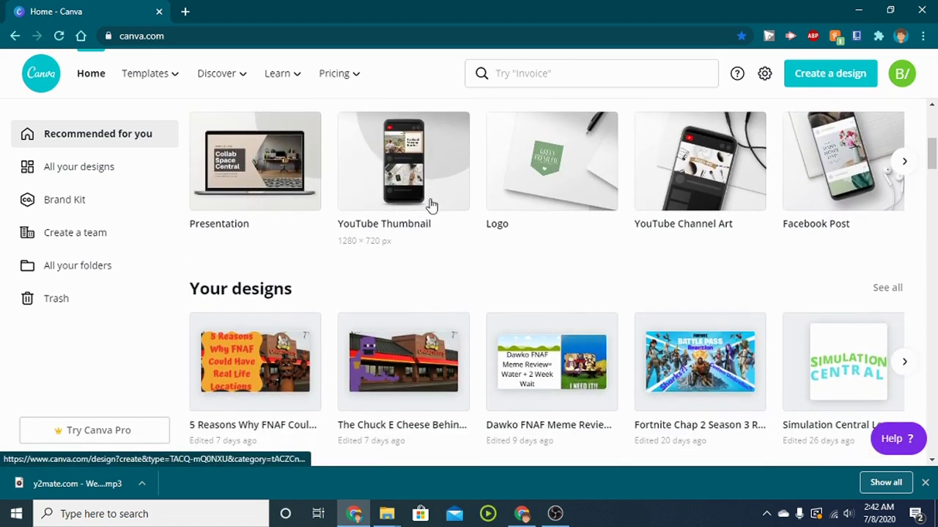
scroll(431, 206, up, 1)
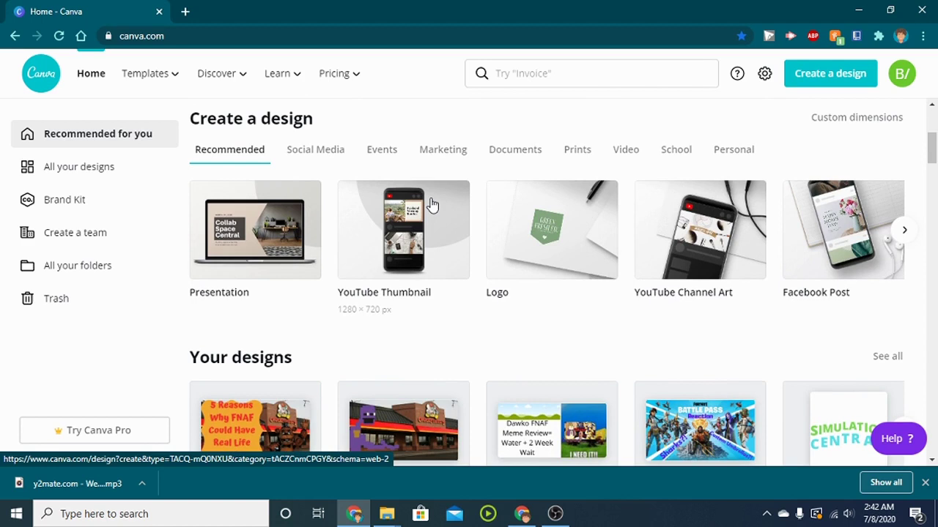
scroll(431, 206, down, 1)
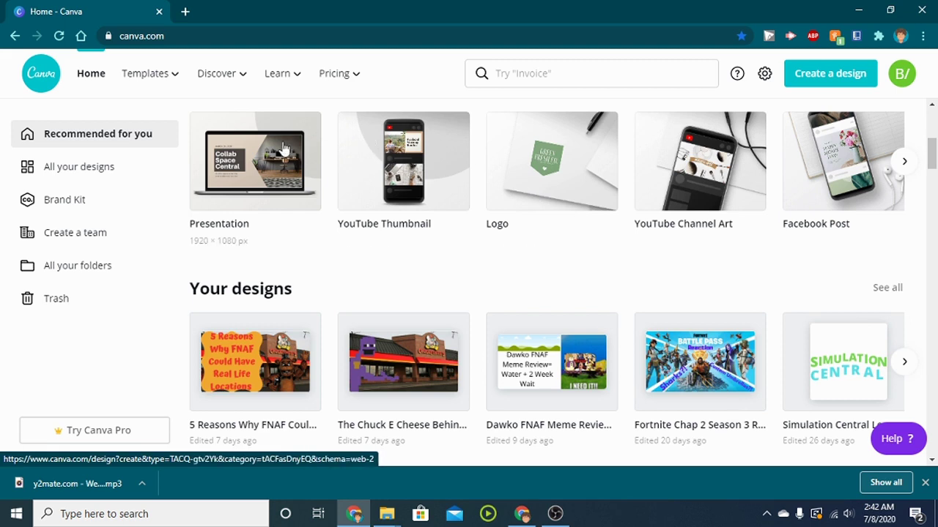
mouse_move(334, 74)
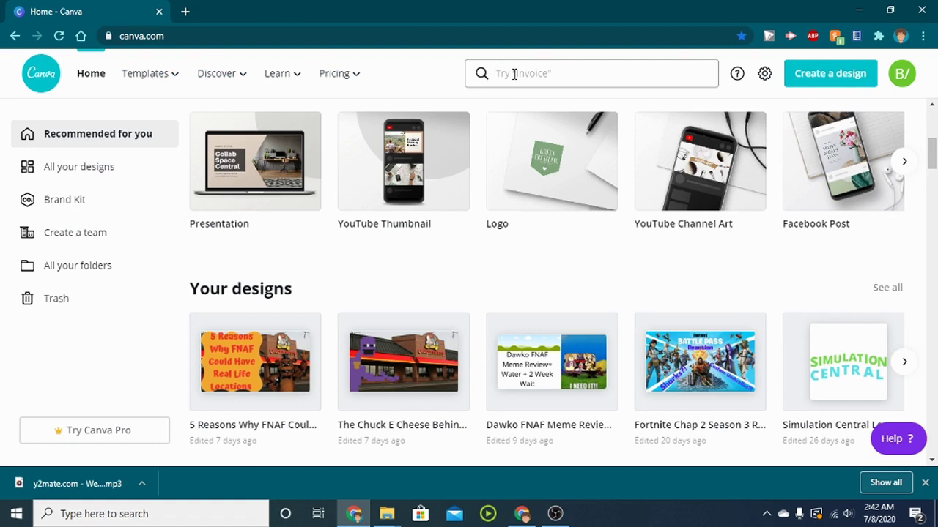
Step: Dismiss the browser's downloads bar and create a new blank YouTube Thumbnail design of 1280 × 720 px
click(924, 485)
scroll(432, 202, up, 1)
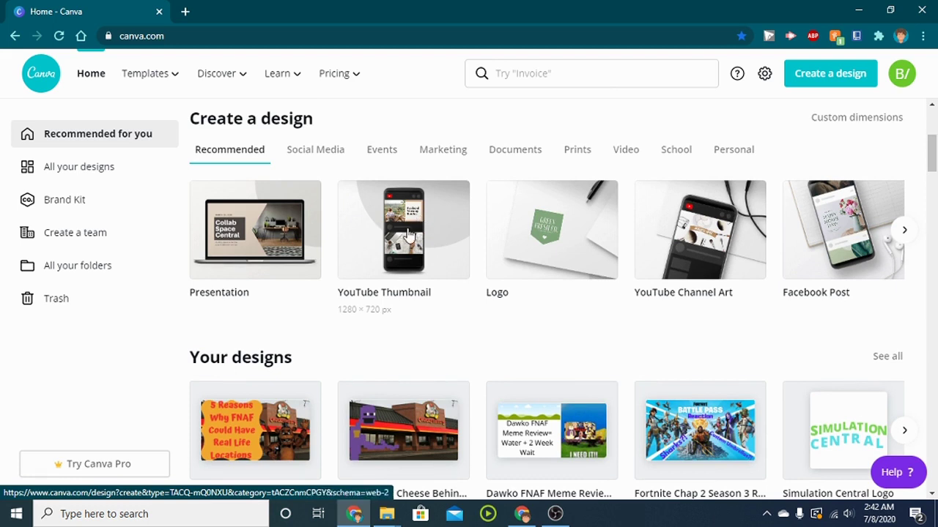
scroll(408, 235, down, 1)
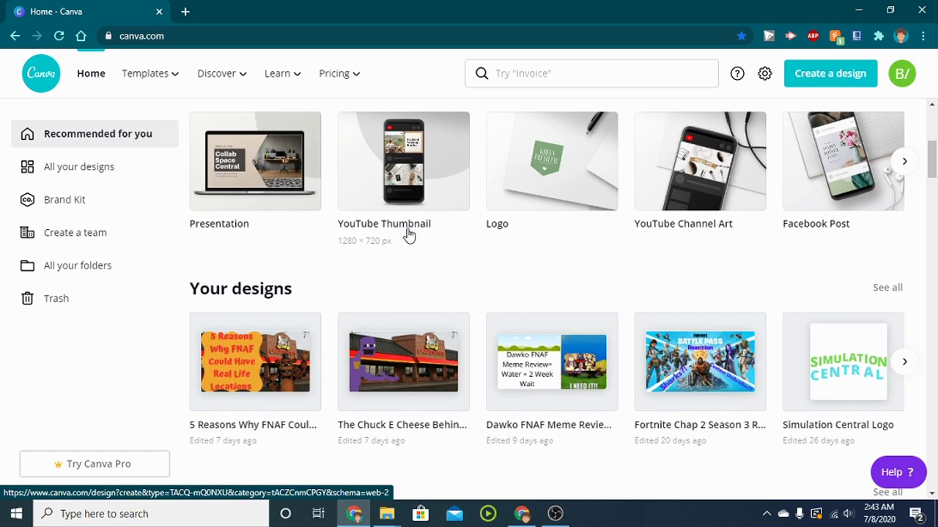
scroll(408, 234, down, 1)
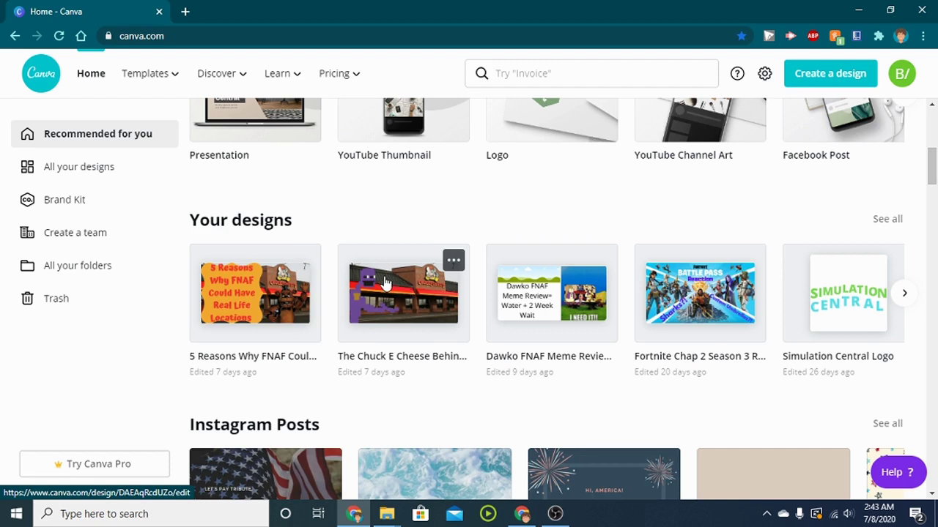
scroll(396, 280, up, 1)
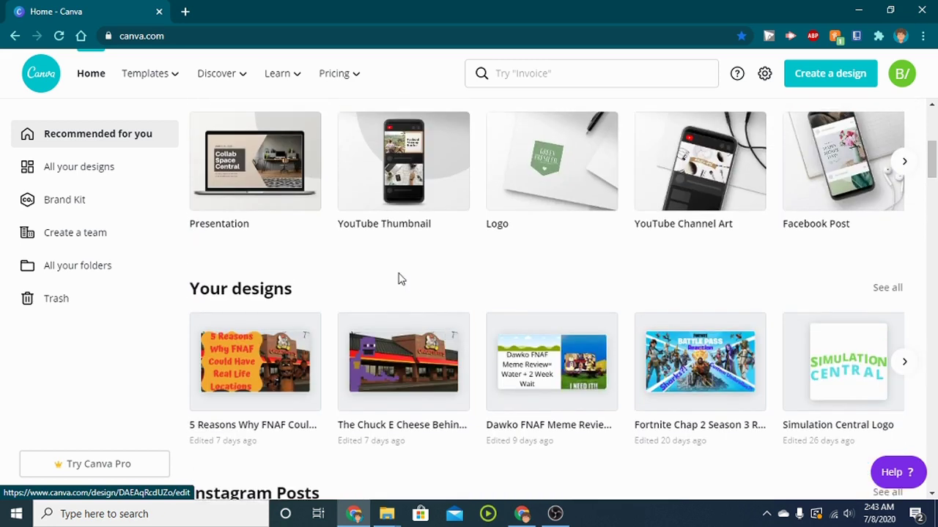
scroll(401, 279, up, 1)
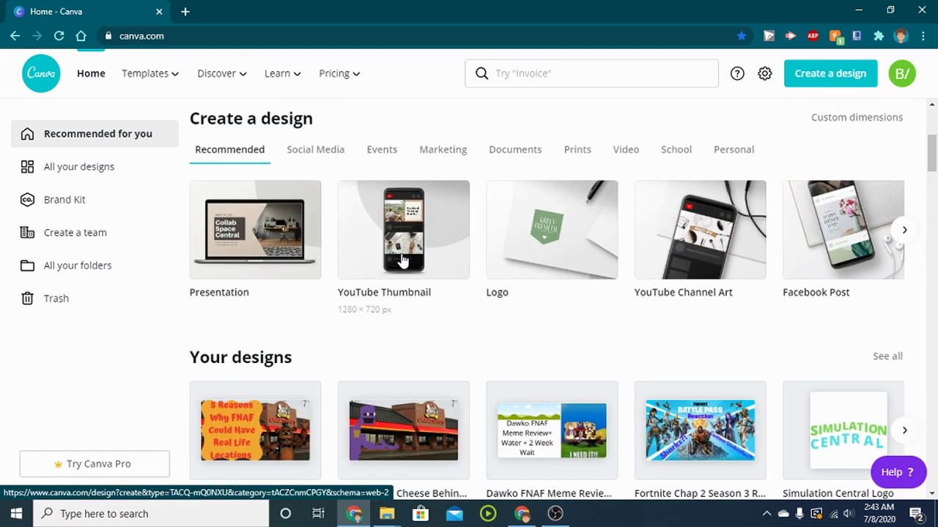
click(402, 260)
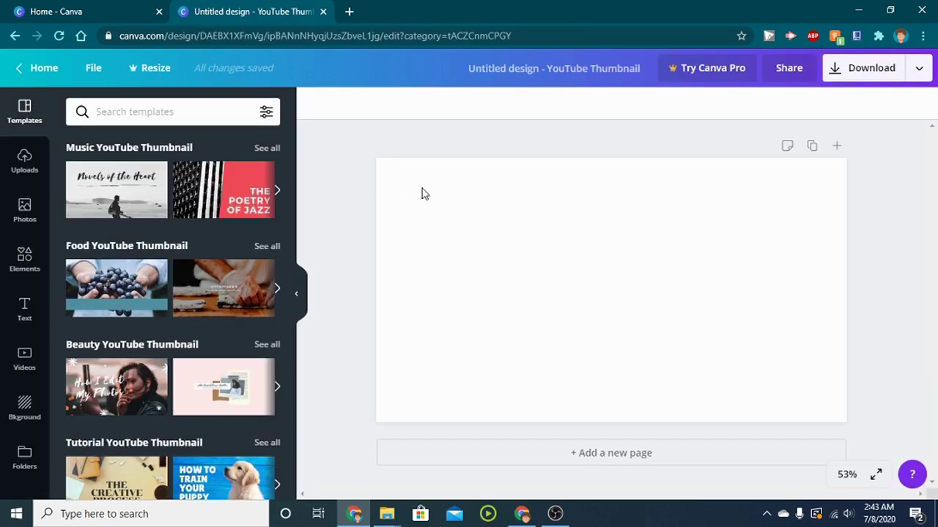
Step: Return to the Canva home page and search the design types for "Yout"
click(113, 9)
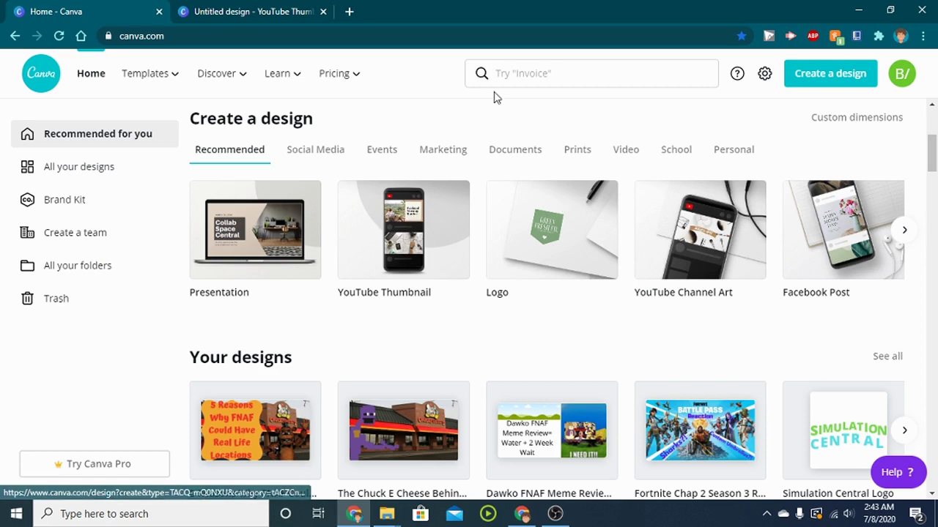
click(518, 68)
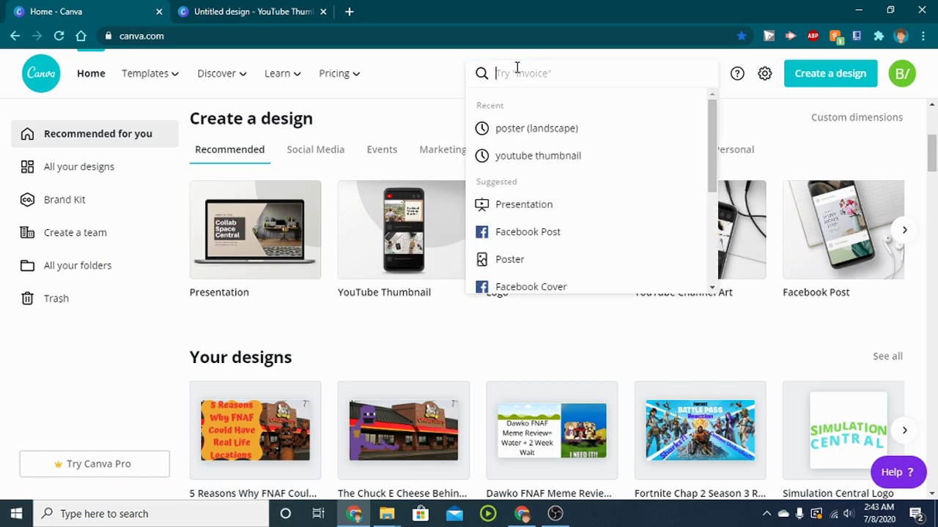
text(Yout)
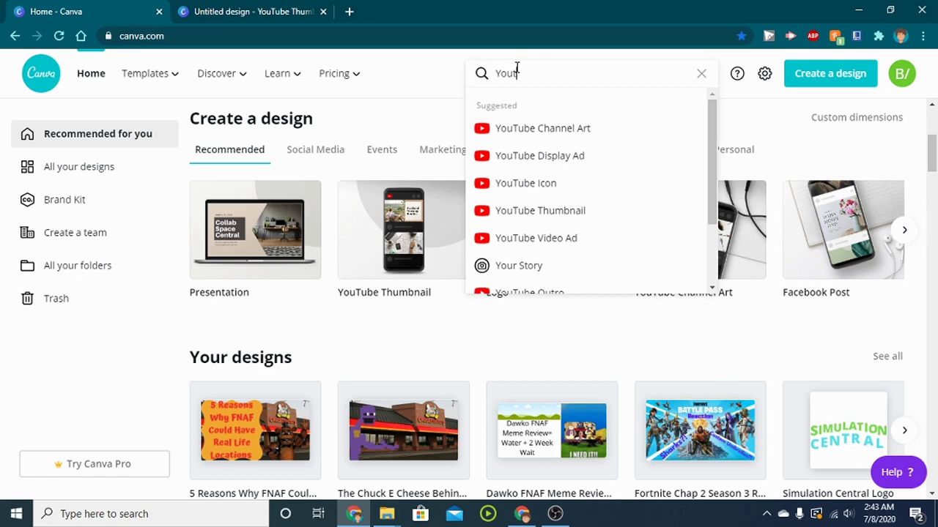
Step: Go back to the untitled thumbnail design and look through the available YouTube thumbnail templates
click(244, 9)
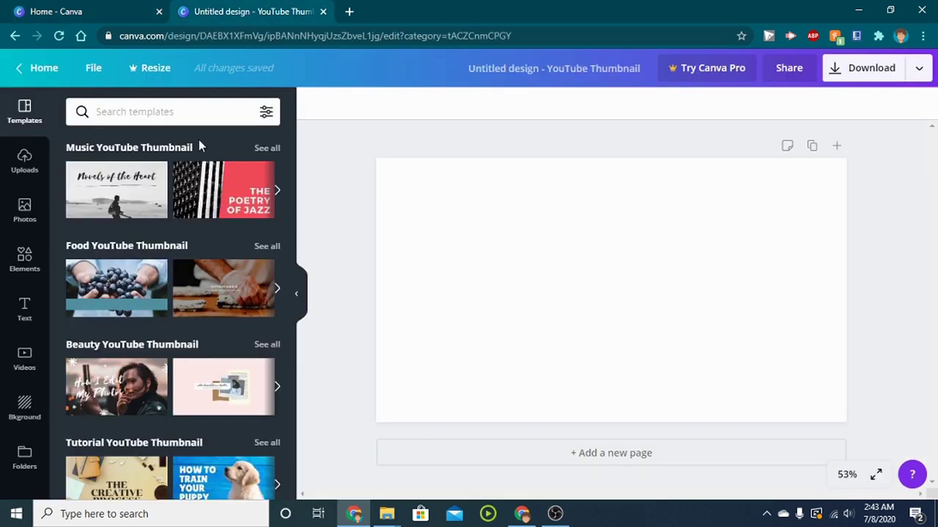
scroll(183, 264, down, 2)
scroll(183, 263, up, 2)
scroll(182, 201, down, 10)
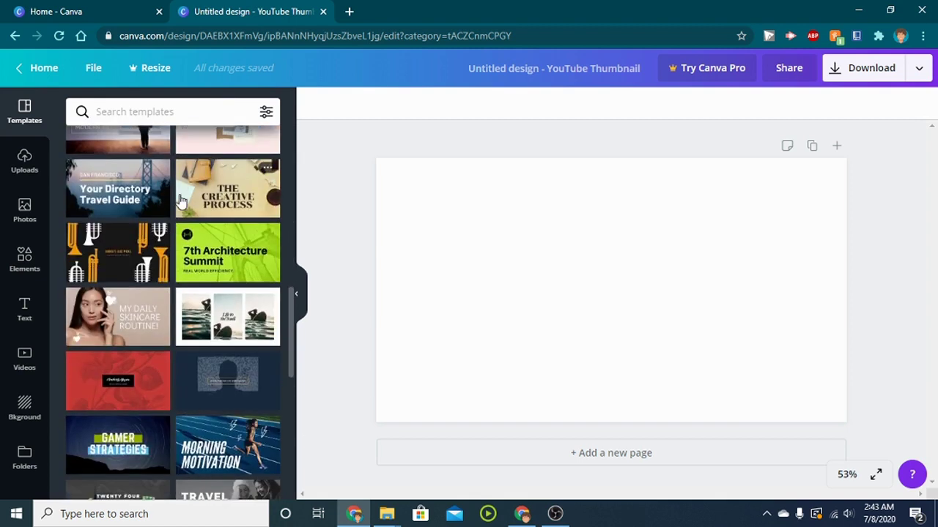
scroll(182, 199, down, 3)
scroll(180, 202, up, 6)
scroll(181, 202, up, 4)
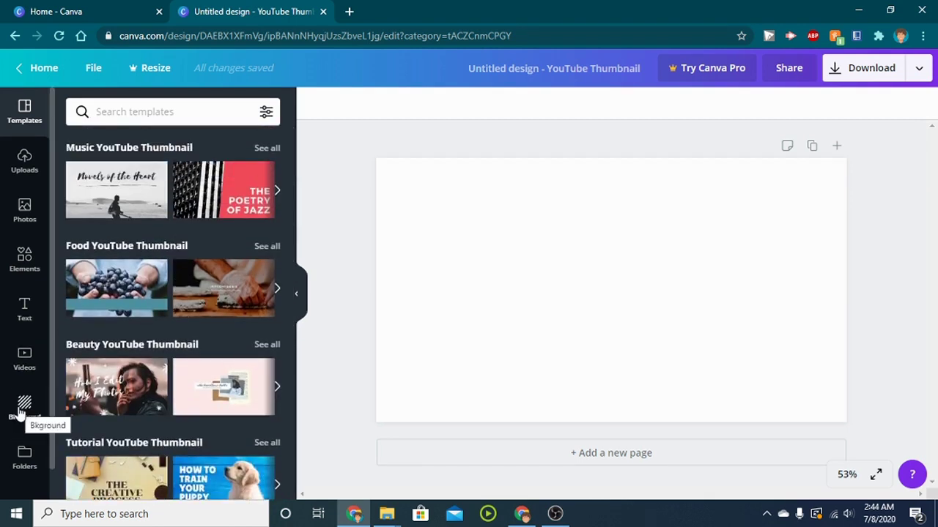
Step: Apply the free dark grey-to-black gradient from the background library as the thumbnail's background
click(24, 408)
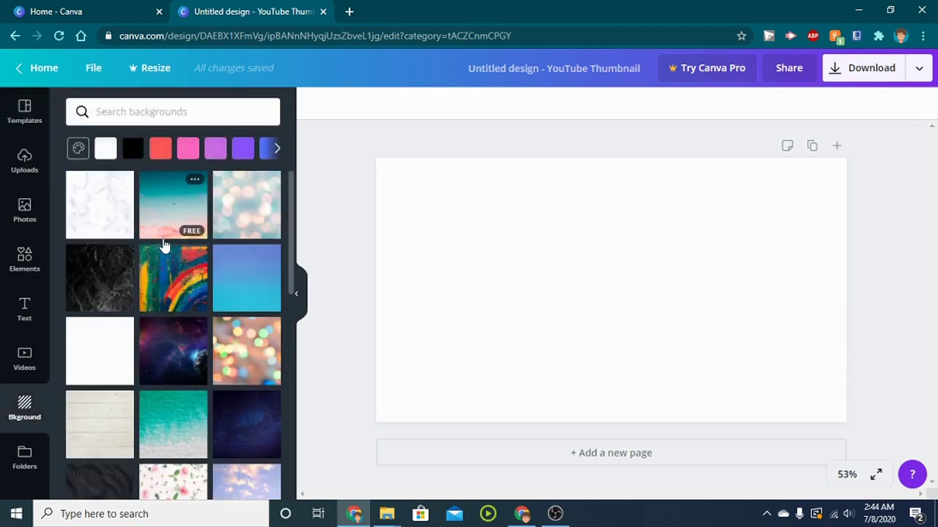
scroll(163, 242, down, 3)
scroll(164, 245, down, 1)
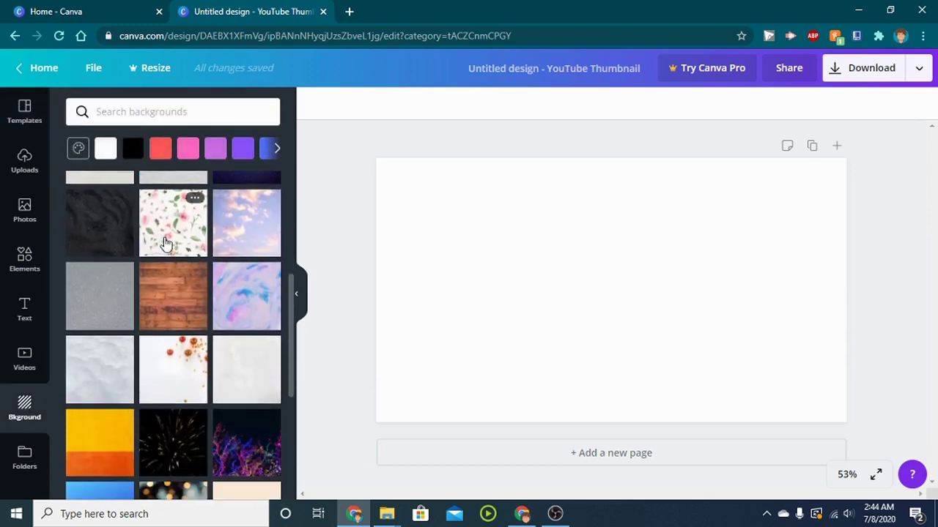
scroll(170, 233, down, 3)
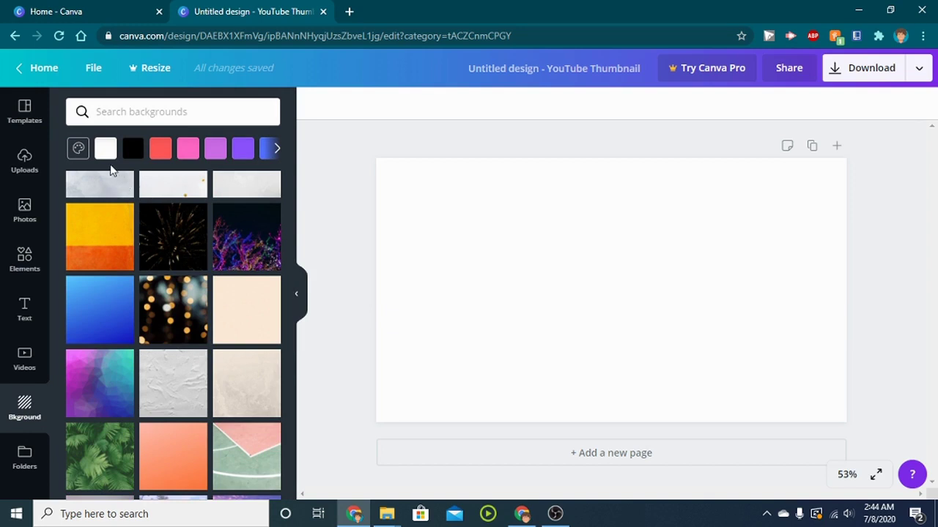
scroll(138, 242, down, 7)
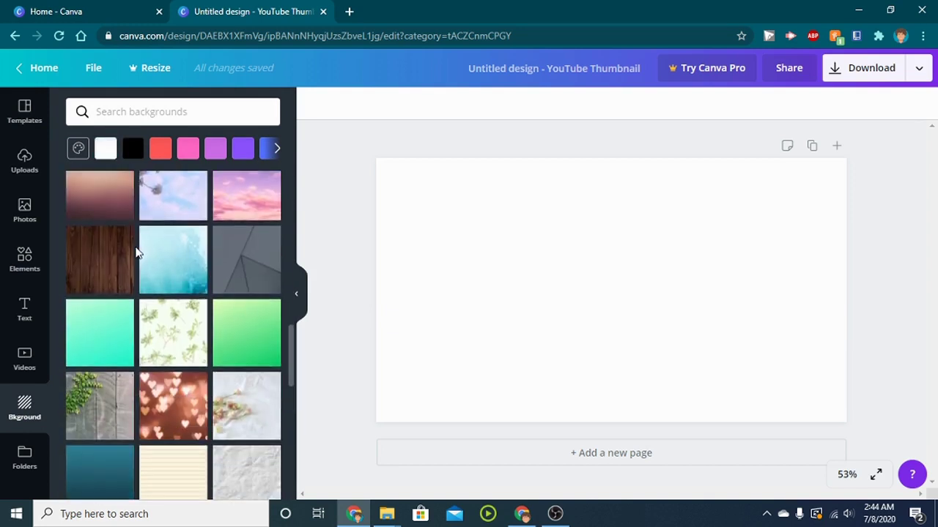
scroll(123, 251, down, 4)
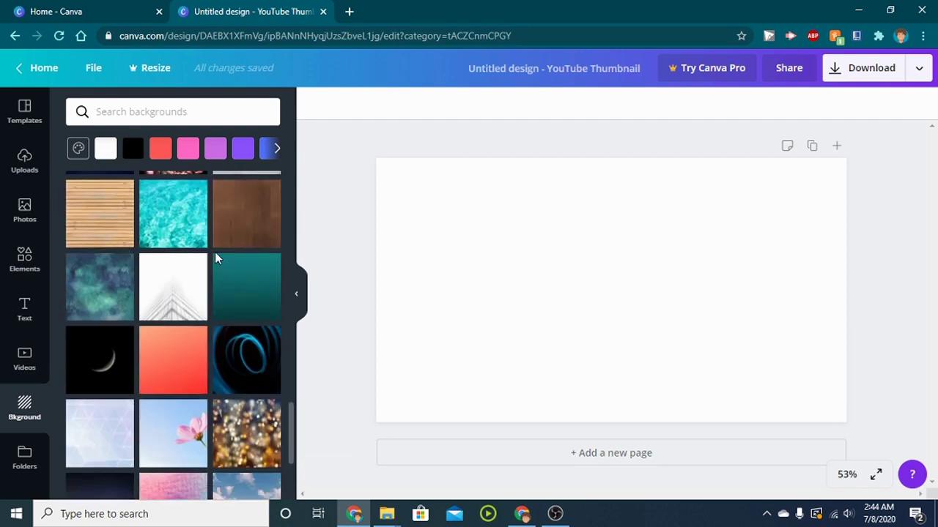
scroll(219, 262, down, 2)
scroll(222, 266, down, 3)
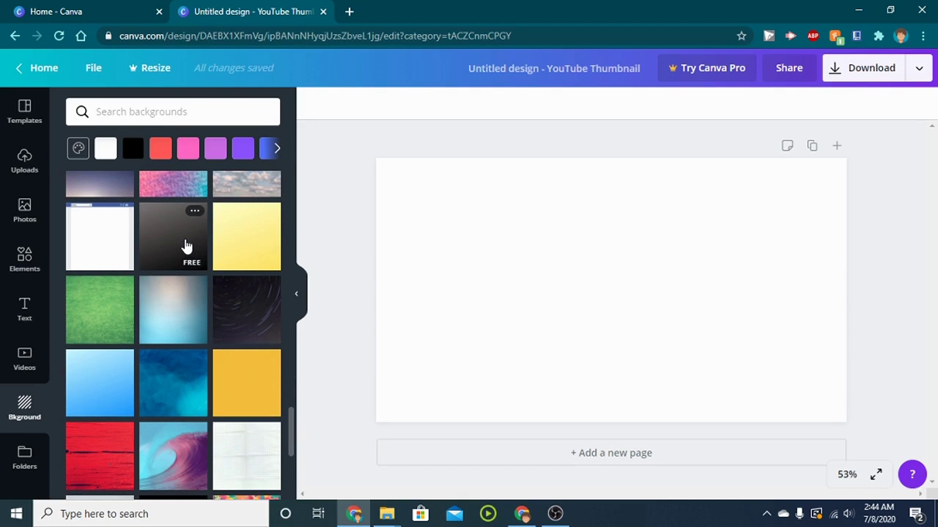
drag(185, 246, 470, 221)
click(345, 202)
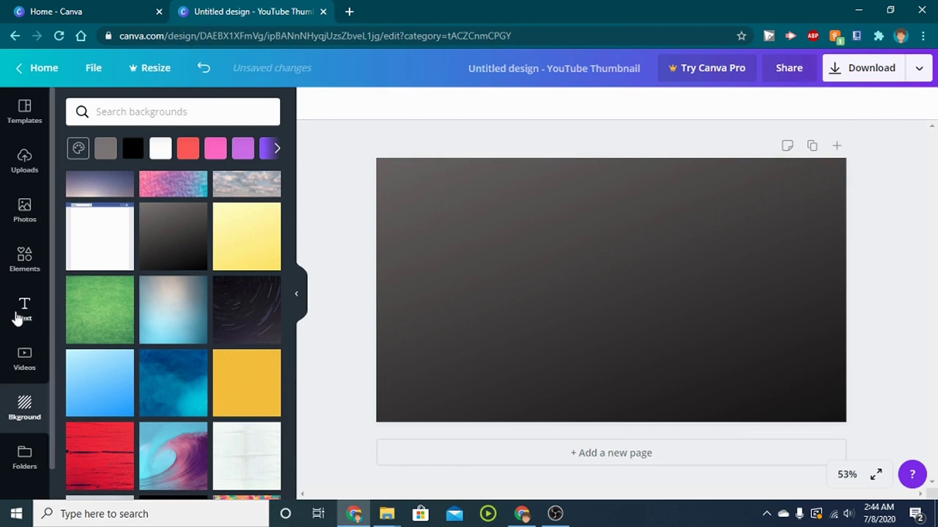
Step: Add a heading text box in the upper-left area of the thumbnail and select its placeholder text for editing
click(18, 315)
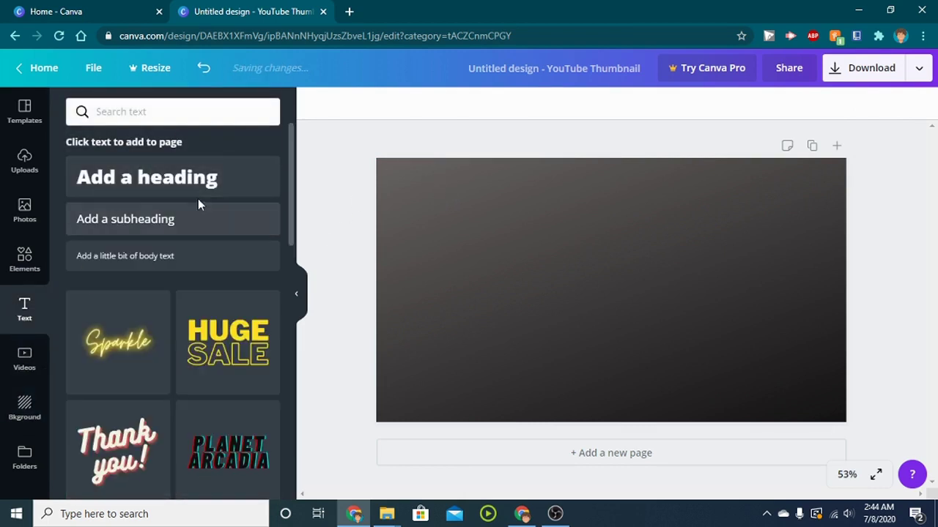
scroll(244, 323, down, 3)
scroll(244, 315, down, 8)
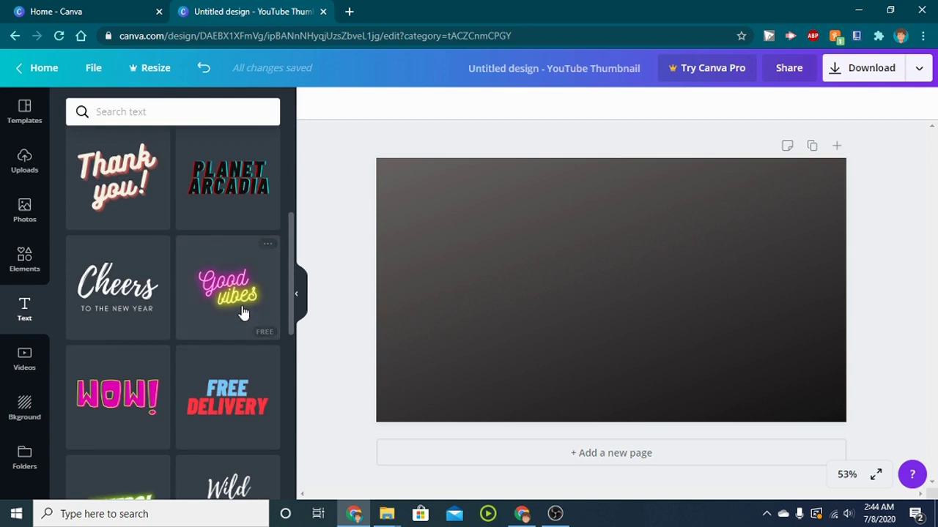
scroll(244, 312, down, 5)
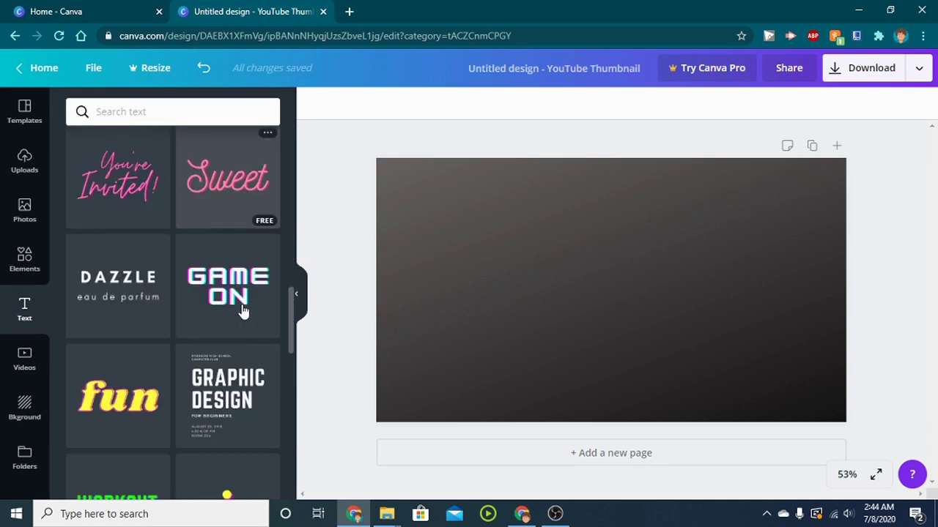
scroll(213, 272, up, 15)
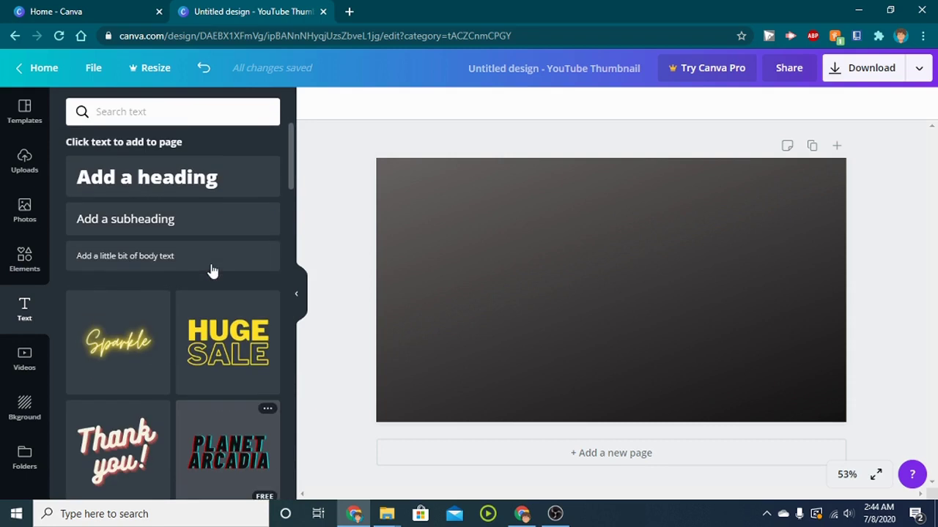
click(137, 186)
drag(530, 235, 474, 186)
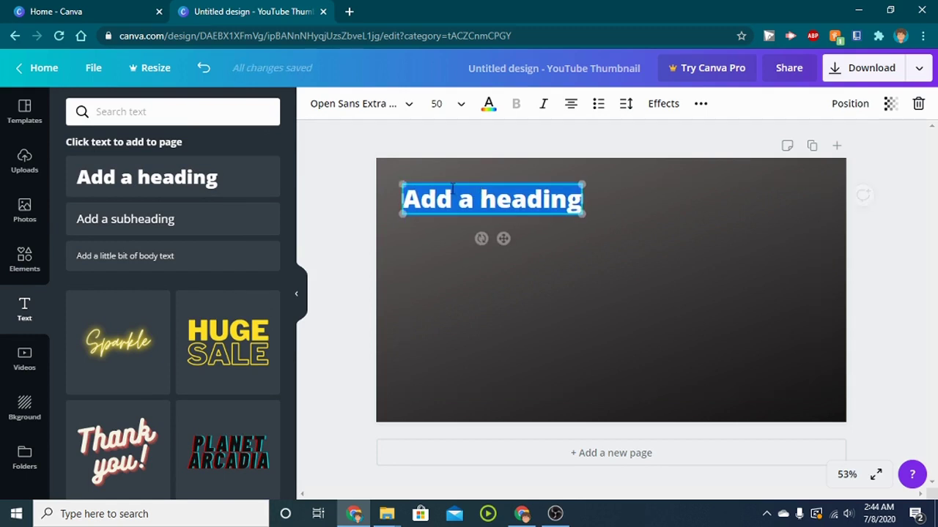
click(374, 196)
click(501, 199)
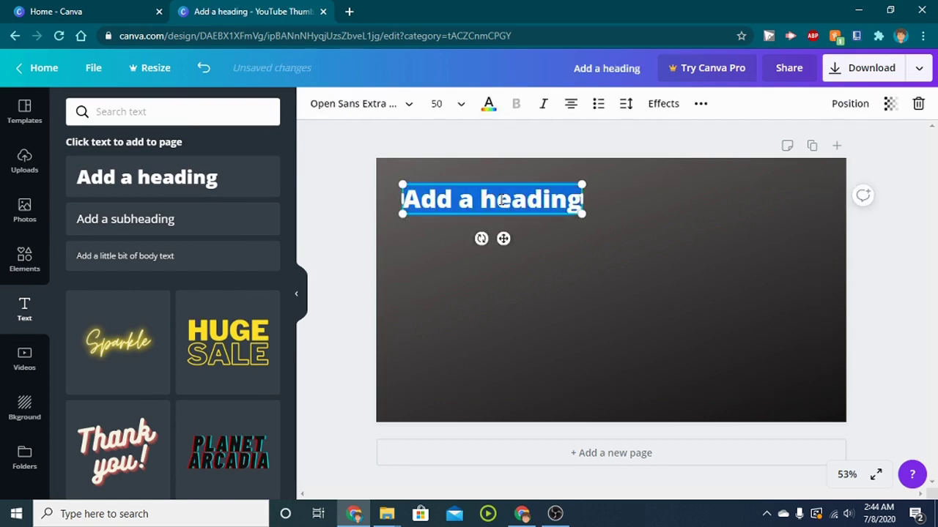
Step: Replace the heading's placeholder text with "B.V's Guide To Being A YouTuber / Streamer"
key(BackSpace)
text(Be)
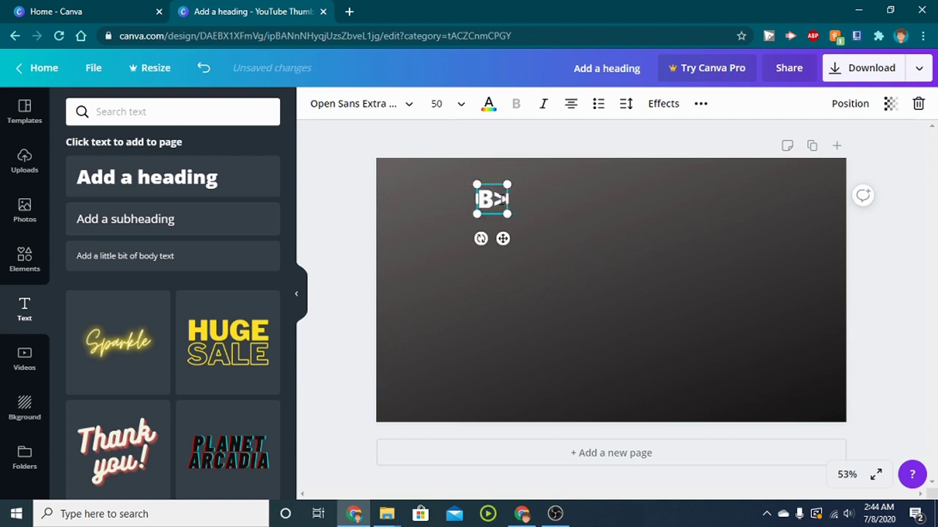
text(V's Guide To Beiu)
key(BackSpace)
key(BackSpace)
text(ing A You)
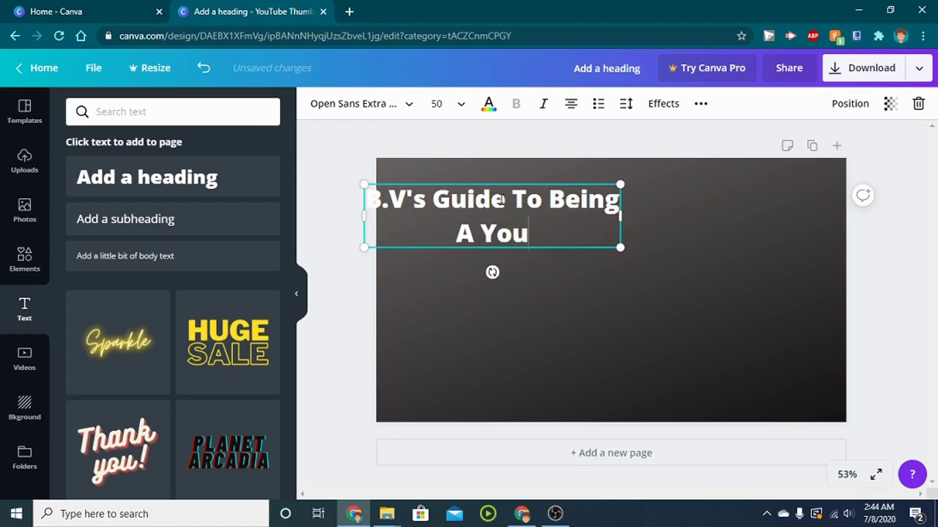
text(Tuber )
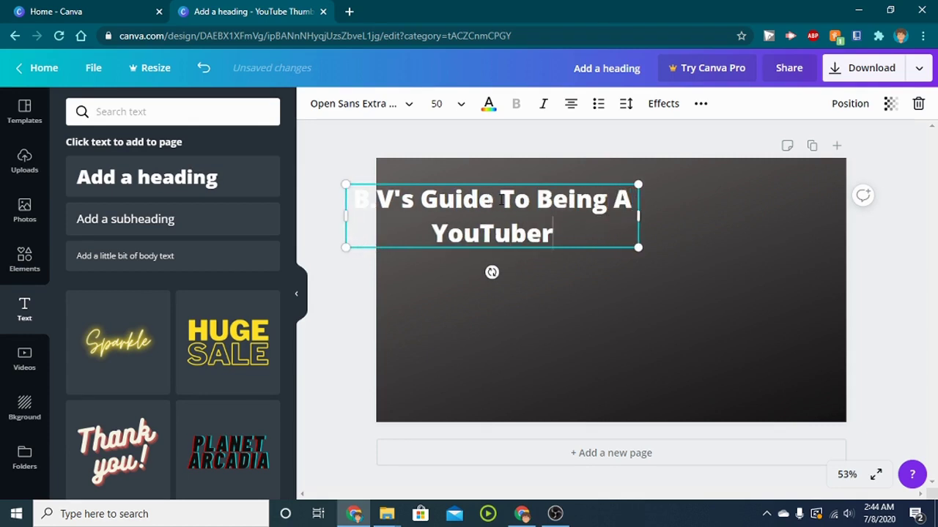
text(O)
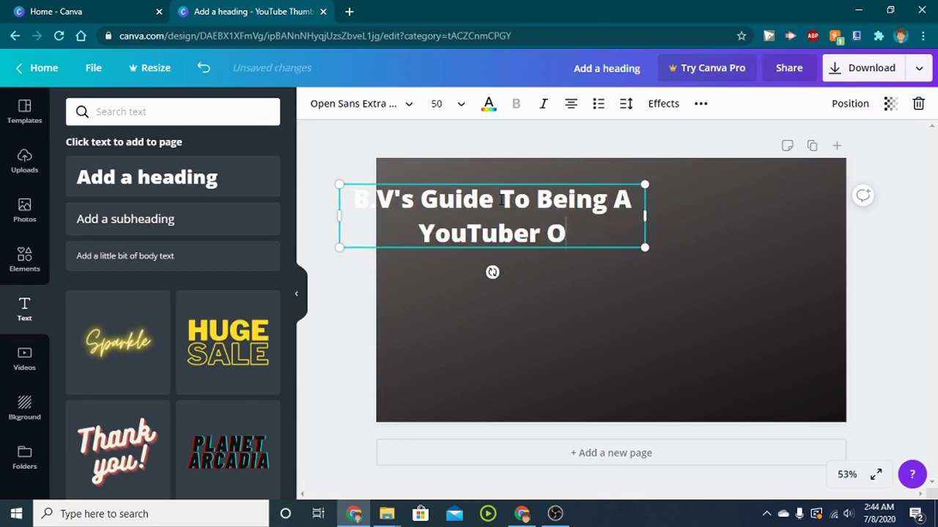
key(BackSpace)
text(/)
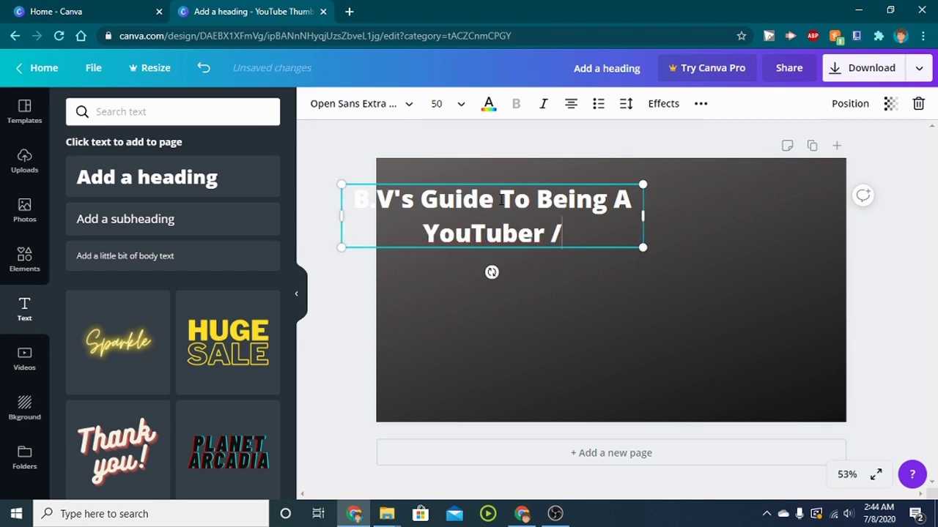
text( Streamer)
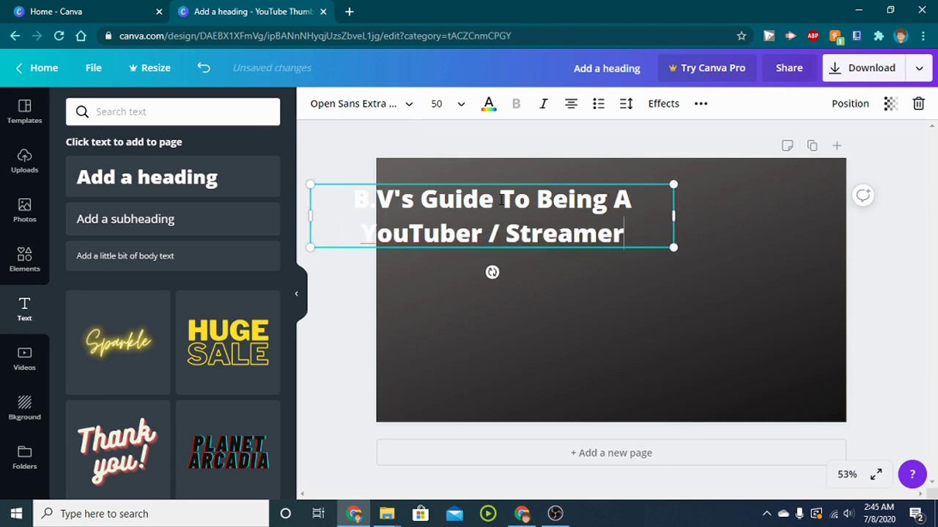
Step: Move the title heading fully inside the upper part of the thumbnail and open its font size choices
drag(656, 184, 742, 182)
click(349, 191)
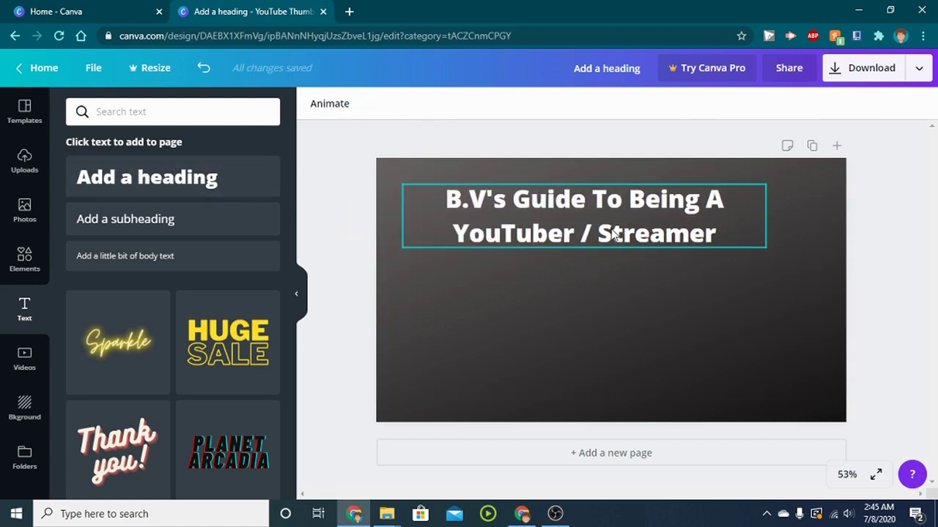
click(429, 230)
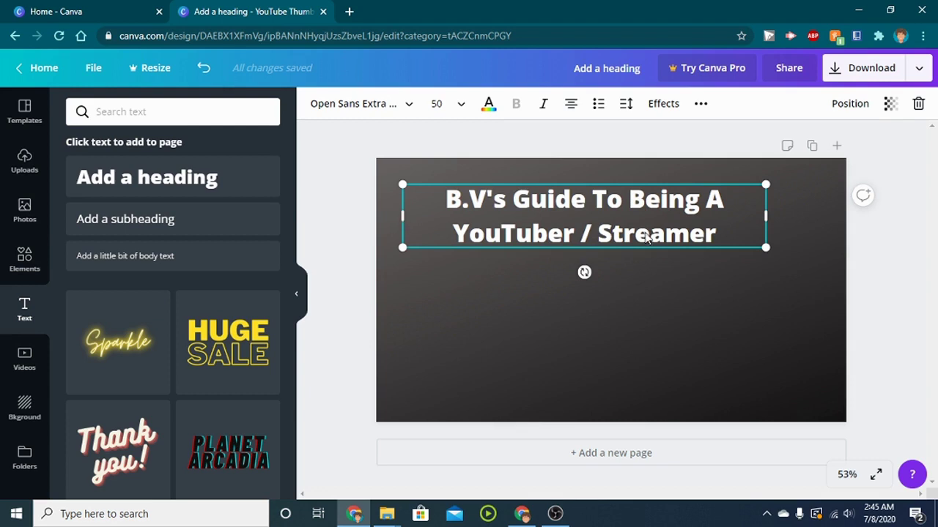
click(439, 103)
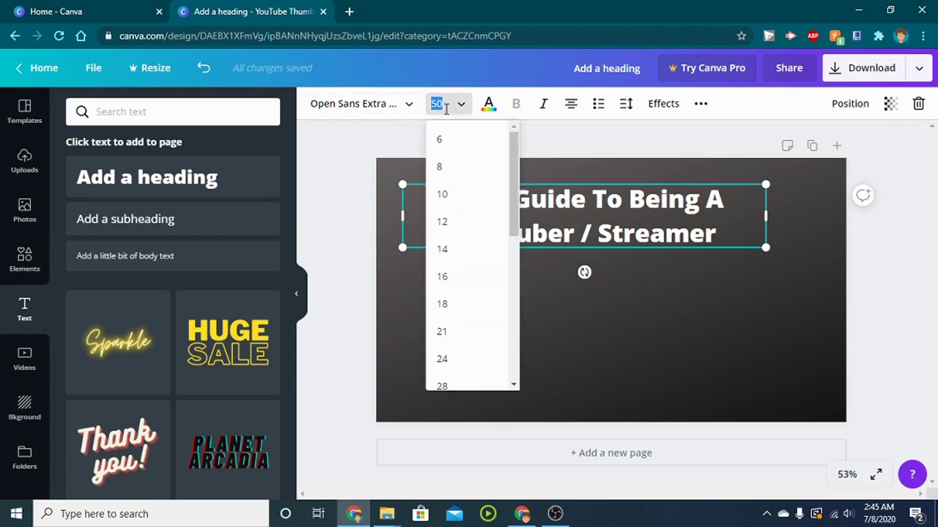
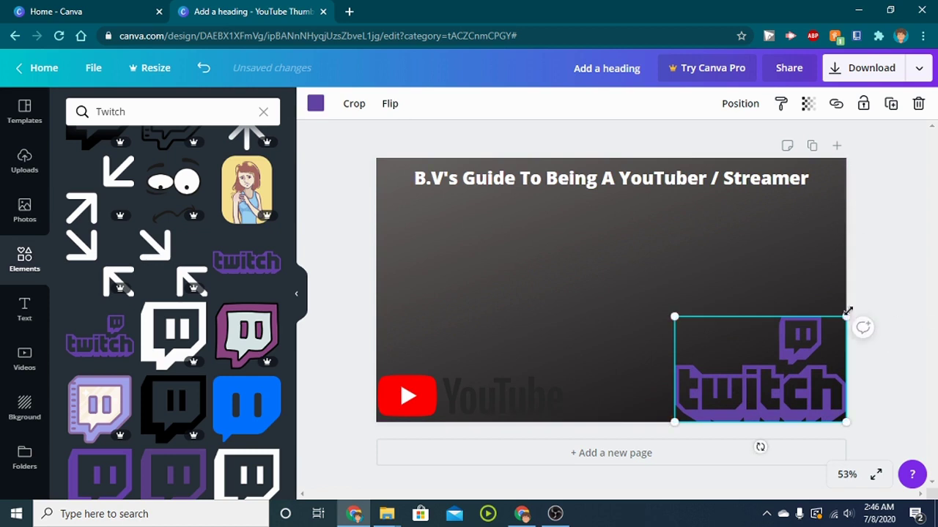
Step: Shrink the purple Twitch logo and place it in the lower-right corner of the thumbnail
drag(845, 317, 799, 345)
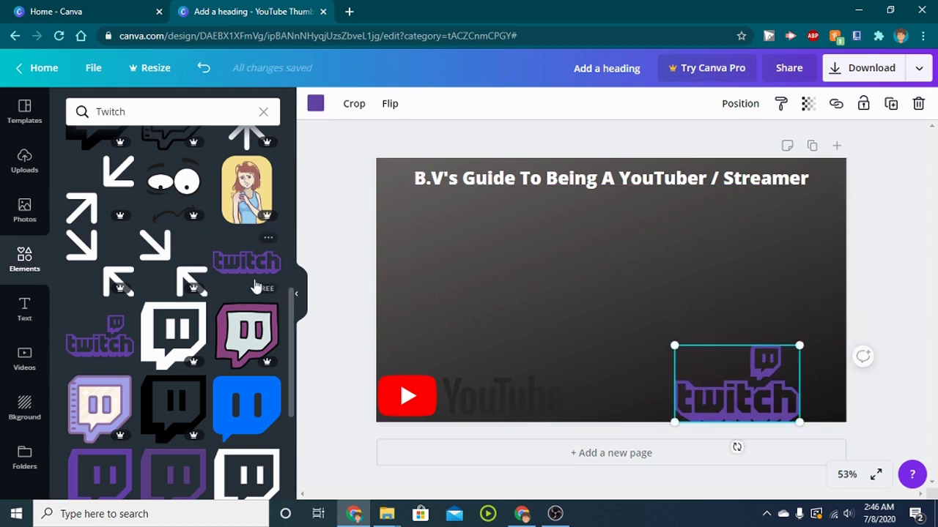
scroll(234, 191, up, 2)
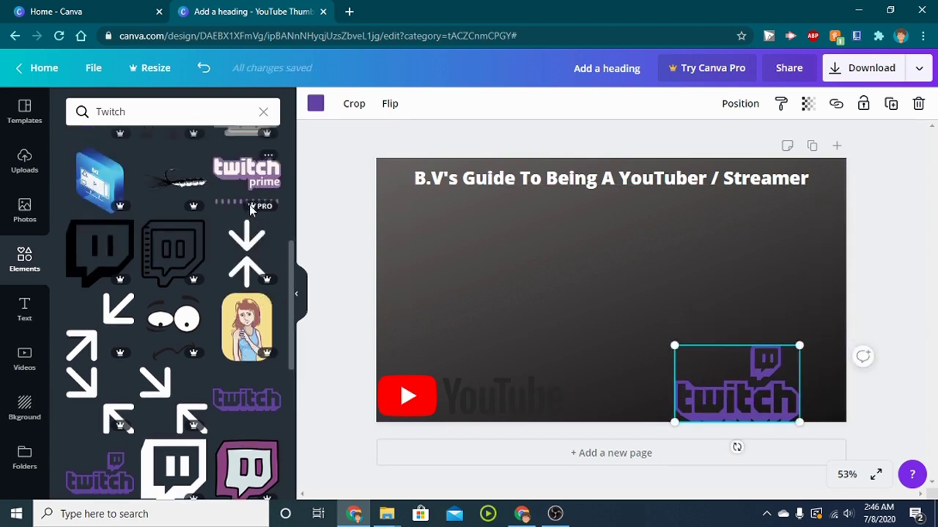
right_click(229, 183)
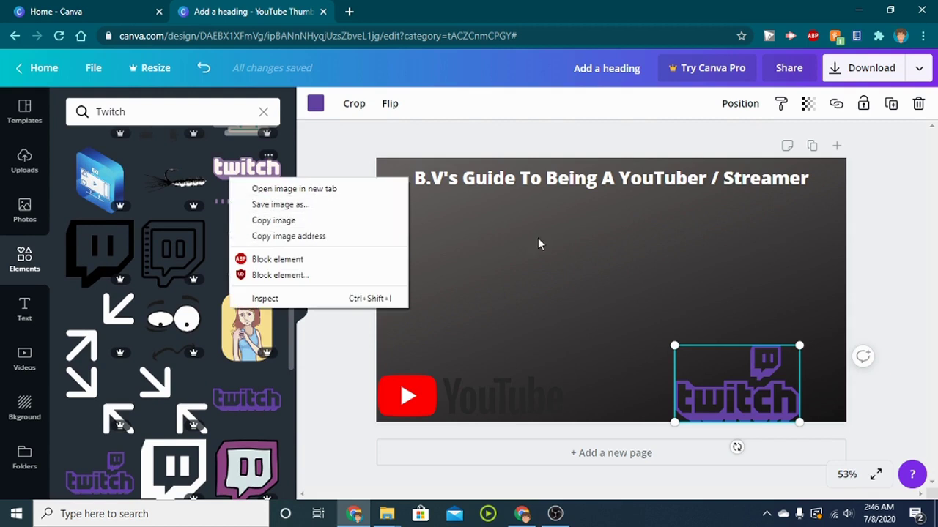
click(884, 320)
click(757, 363)
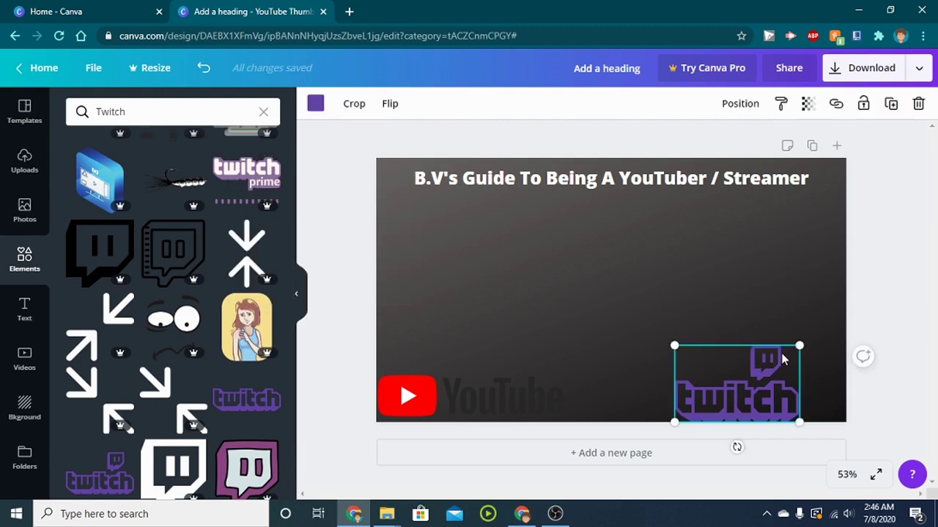
drag(805, 342, 793, 352)
drag(748, 383, 804, 385)
click(892, 316)
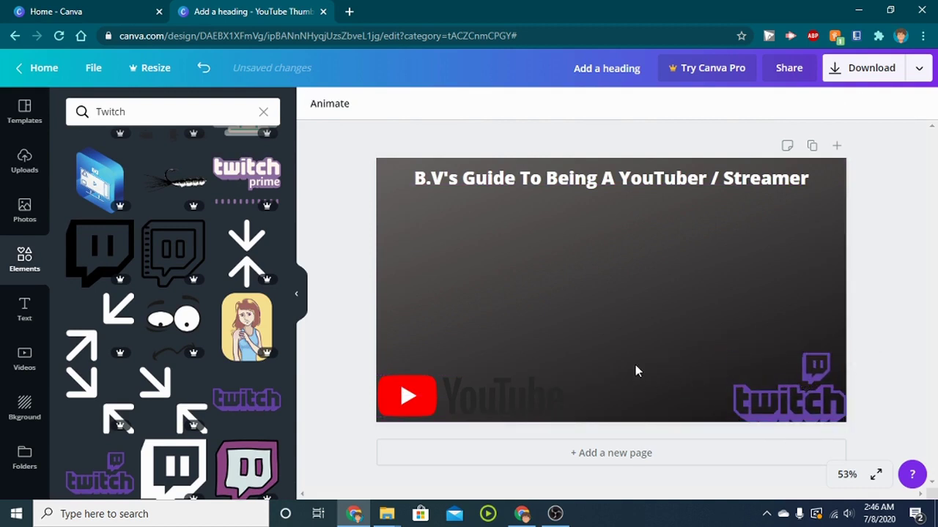
Step: Recolor the dark lettering of the YouTube logo with the grey from the document colors
click(555, 389)
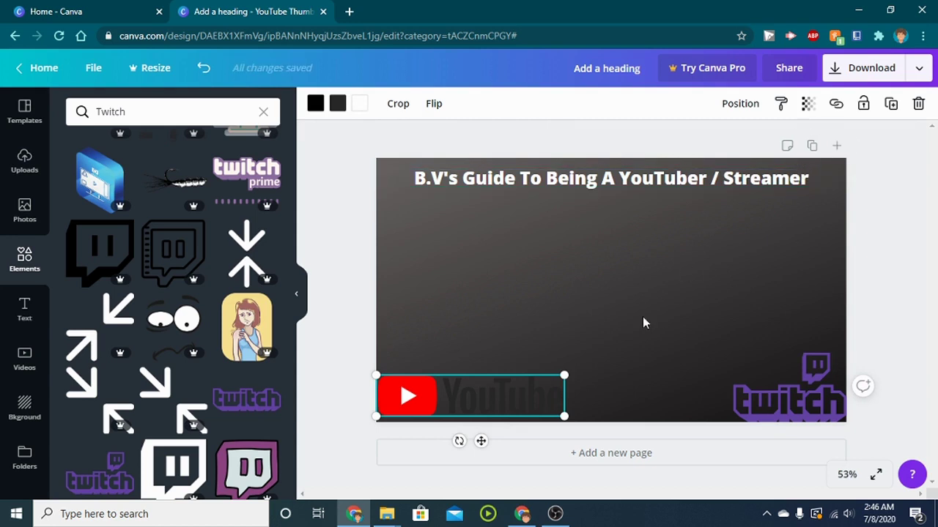
click(359, 332)
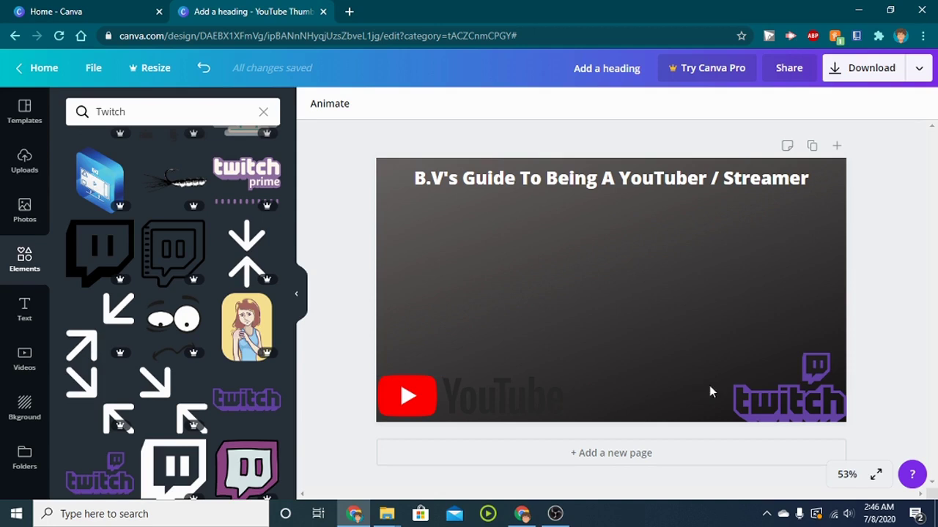
click(489, 393)
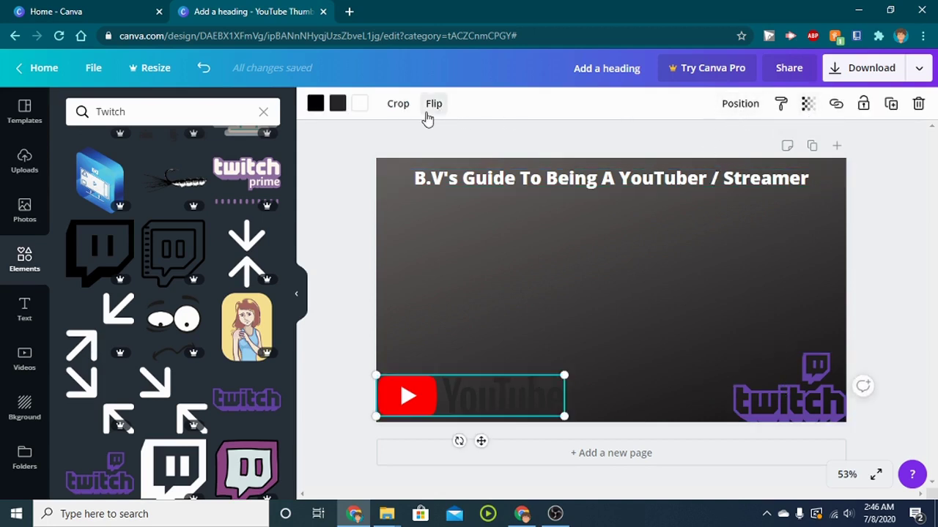
click(337, 104)
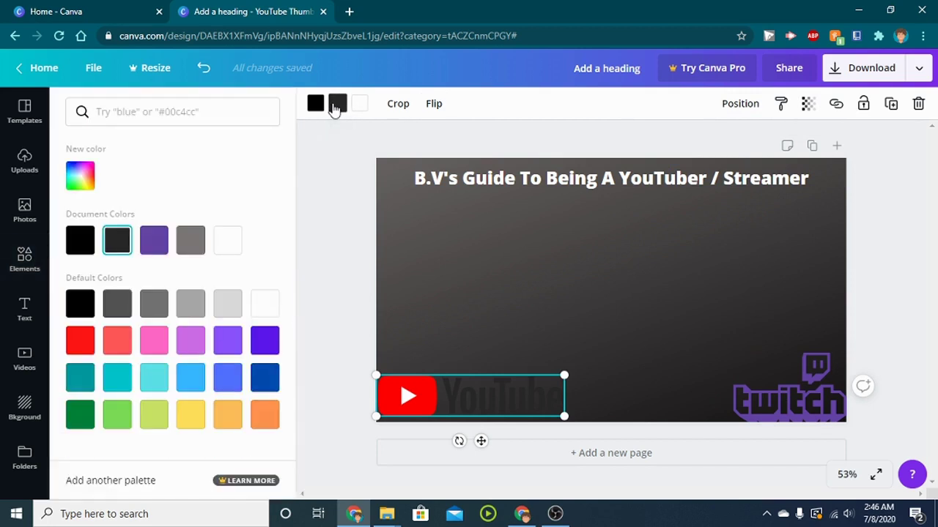
click(183, 246)
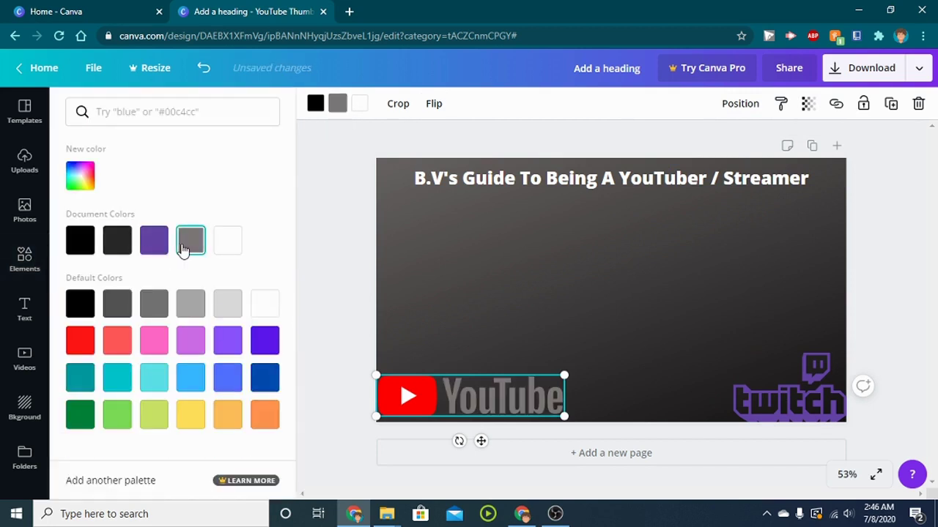
click(332, 256)
click(467, 403)
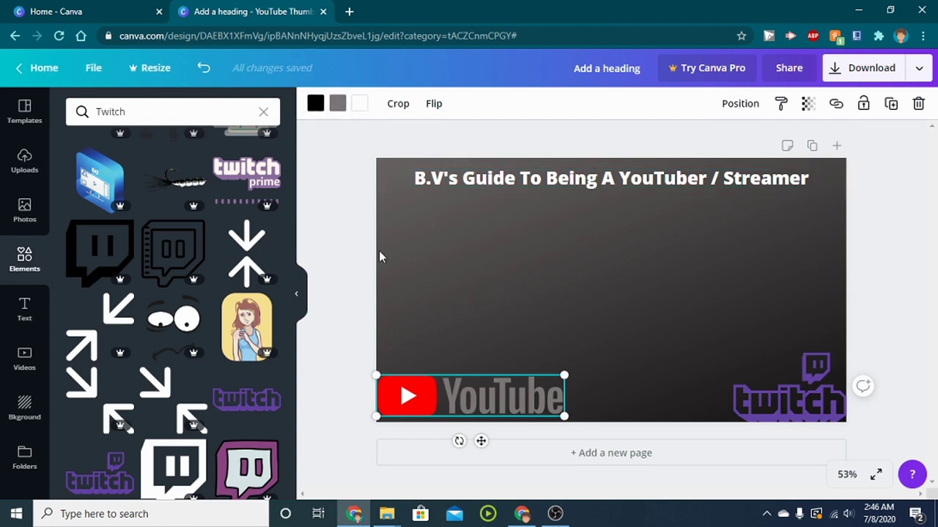
click(342, 255)
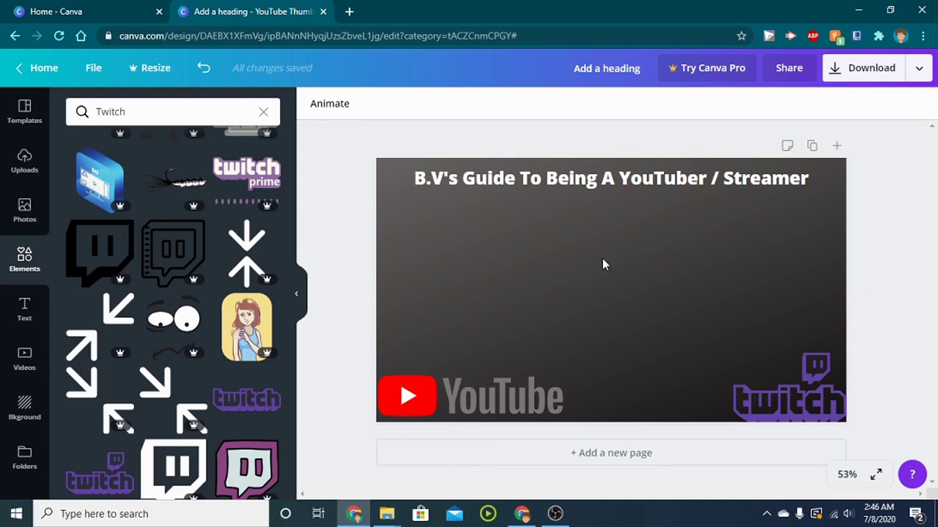
Step: Add a second heading in the middle of the thumbnail reading "Guide 1" and begin a new line below it
click(13, 314)
click(146, 176)
key(BackSpace)
text(Part 1)
key(BackSpace)
key(BackSpace)
key(BackSpace)
key(BackSpace)
key(BackSpace)
key(BackSpace)
text(Guide 1)
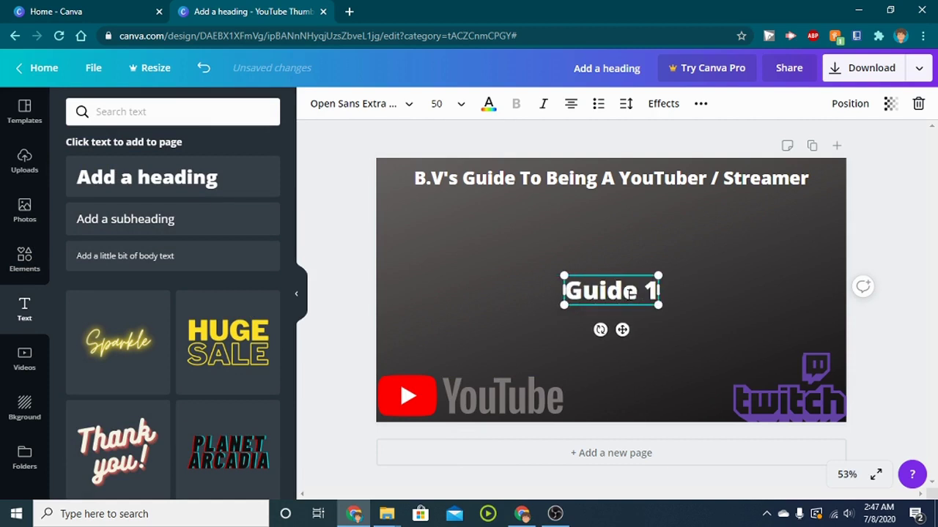
key(Return)
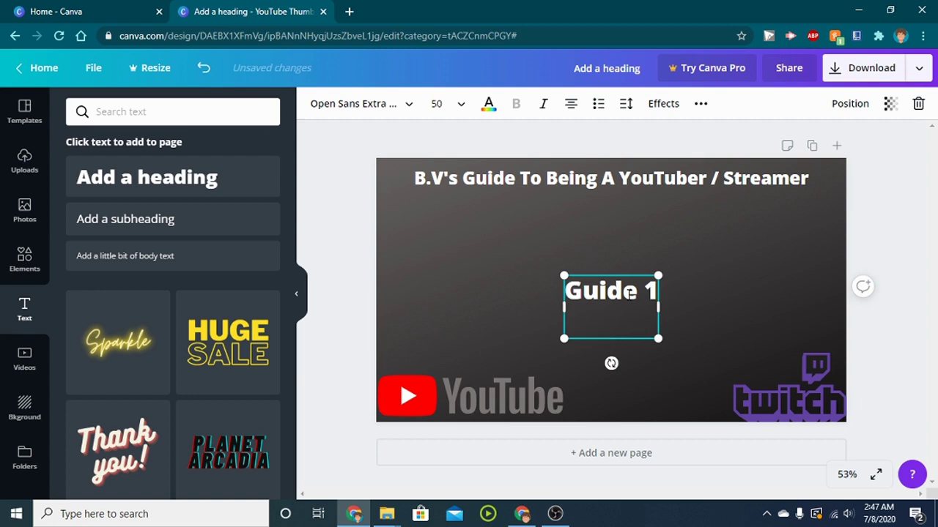
Step: Enter "Getting Familer With Recording" as the second line of the Guide 1 heading
text(Getting Com)
key(BackSpace)
key(BackSpace)
key(BackSpace)
text(Familer With Streamer)
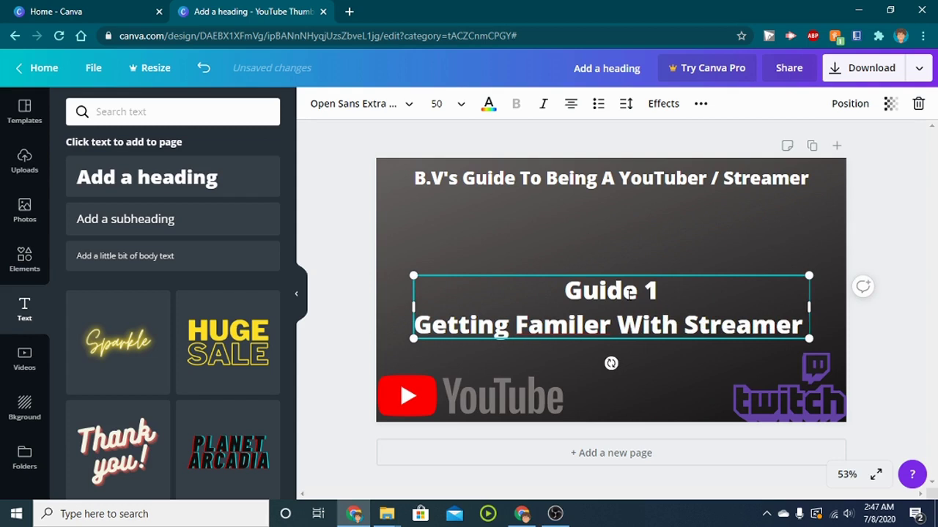
text( &)
key(BackSpace)
key(BackSpace)
key(BackSpace)
key(BackSpace)
key(BackSpace)
key(BackSpace)
key(BackSpace)
key(BackSpace)
key(BackSpace)
key(BackSpace)
text(Recording)
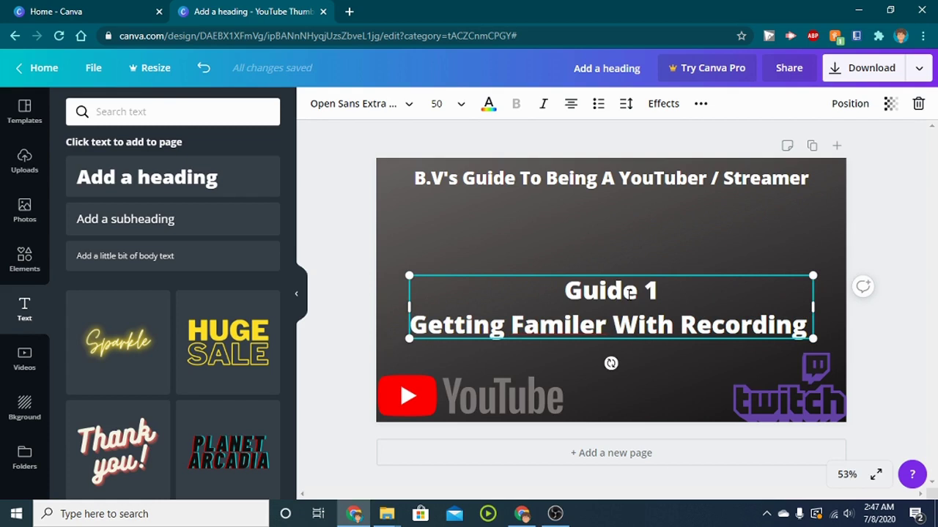
Step: Extend the Guide 1 heading with "& Setting Up And Going Live" after "Recording"
text( & Setting And)
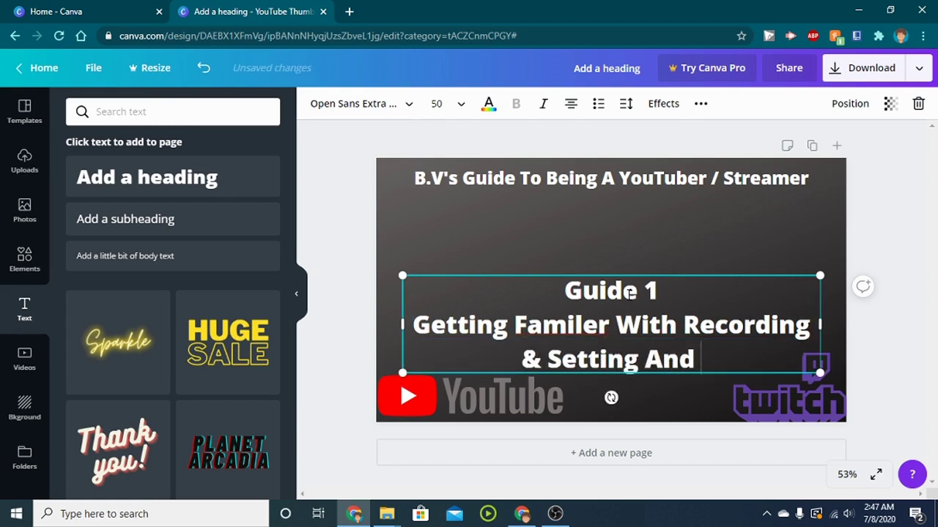
text( Goi)
key(BackSpace)
key(BackSpace)
key(BackSpace)
key(BackSpace)
key(BackSpace)
key(BackSpace)
key(BackSpace)
key(BackSpace)
text(Up And Going Live)
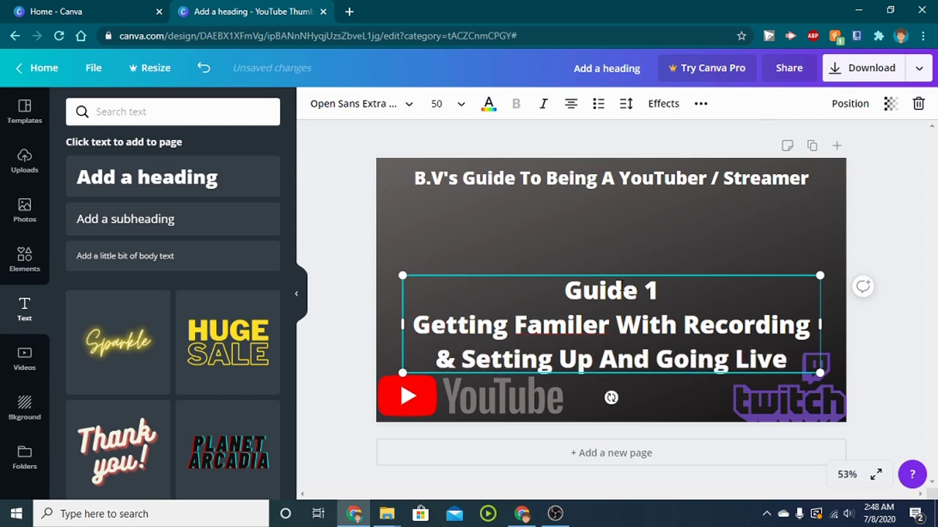
Step: Try to correct the misspelled word "Familer" in the Guide 1 heading by checking spelling suggestions and retyping its ending
right_click(576, 325)
click(621, 326)
click(606, 325)
key(BackSpace)
key(BackSpace)
key(BackSpace)
text(ler)
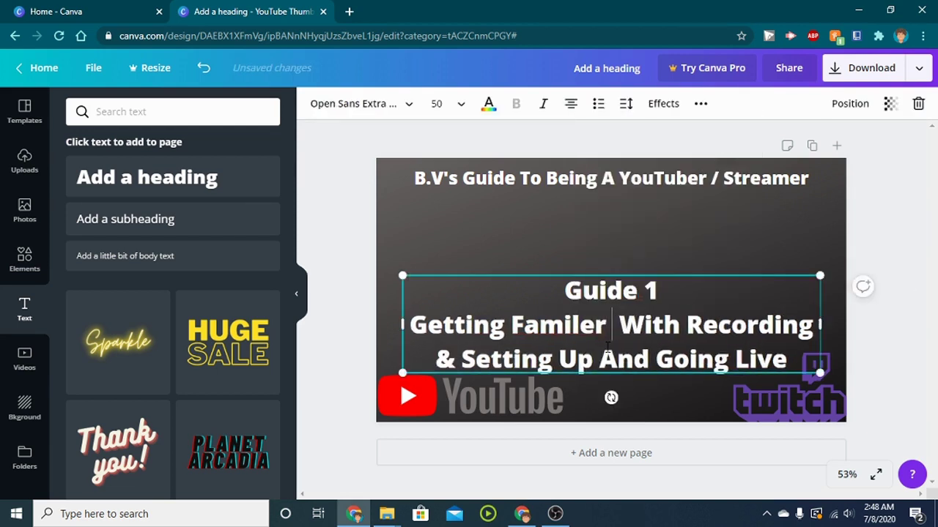
right_click(574, 339)
click(613, 337)
key(BackSpace)
key(BackSpace)
key(BackSpace)
key(BackSpace)
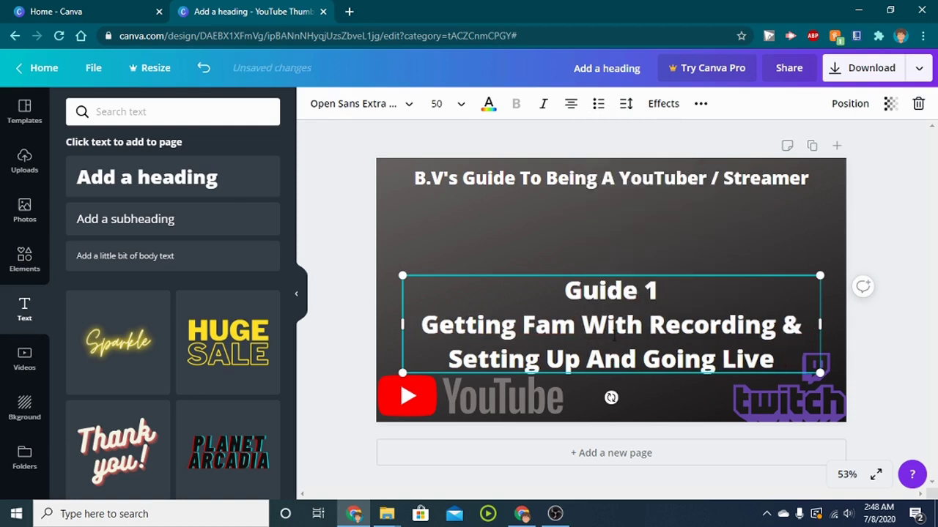
text(iler)
right_click(573, 340)
click(618, 331)
key(Escape)
Step: Look up the spelling of "familiar" on Google in a new browser tab and return to the thumbnail design
click(350, 11)
click(551, 219)
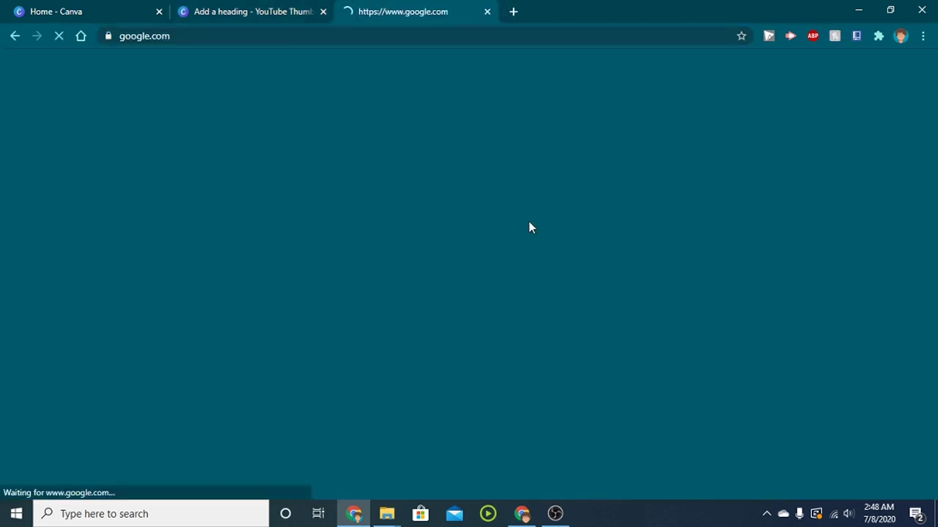
click(641, 260)
click(227, 115)
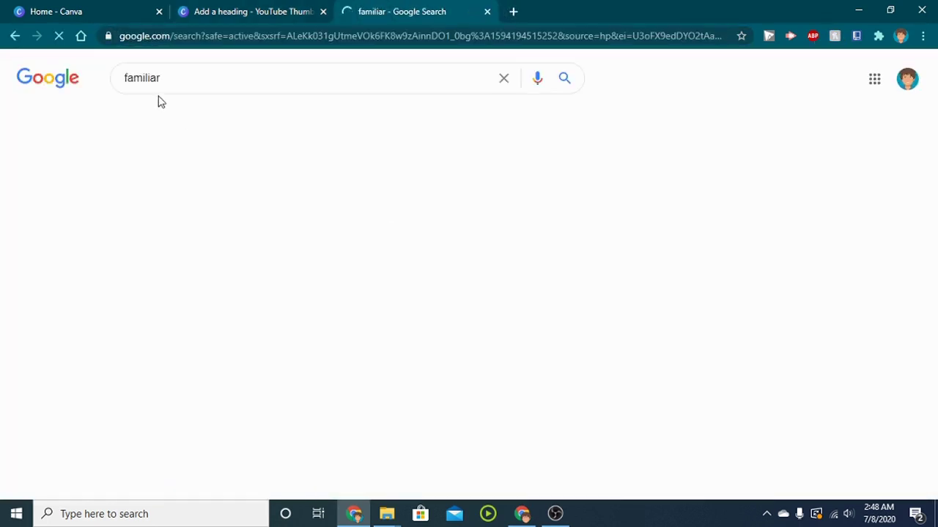
click(170, 81)
click(213, 9)
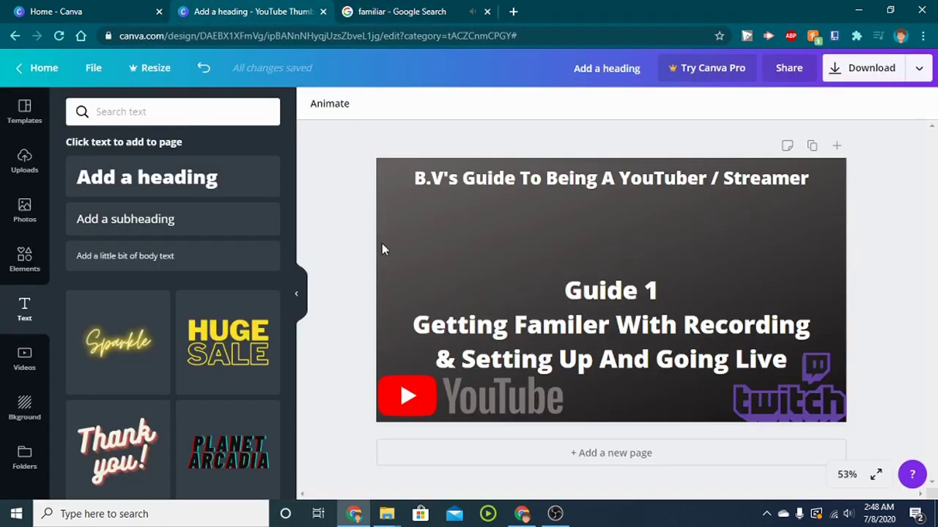
Step: Move the Guide 1 heading slightly up, clear of the logos, and replace "Familer" with "Familiar"
drag(675, 302, 664, 269)
double_click(586, 293)
text(familiar)
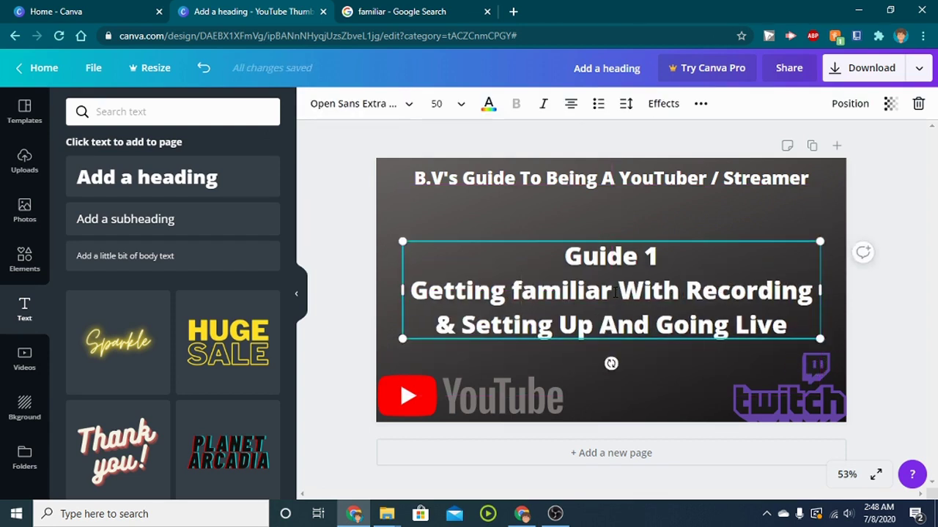
key(BackSpace)
text(F)
key(Escape)
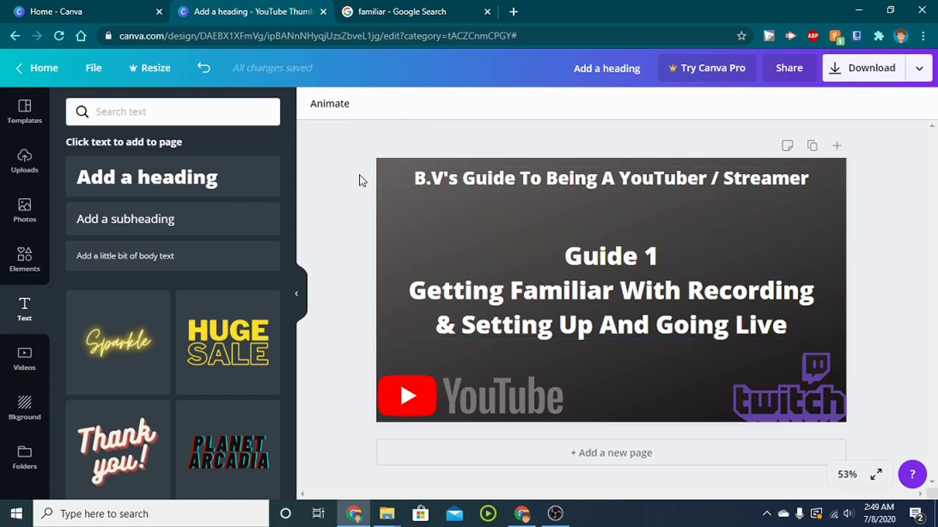
Step: Open the full list of existing designs and browse down through the earlier thumbnails to "Complete GBA Link Cable Guide"
click(31, 8)
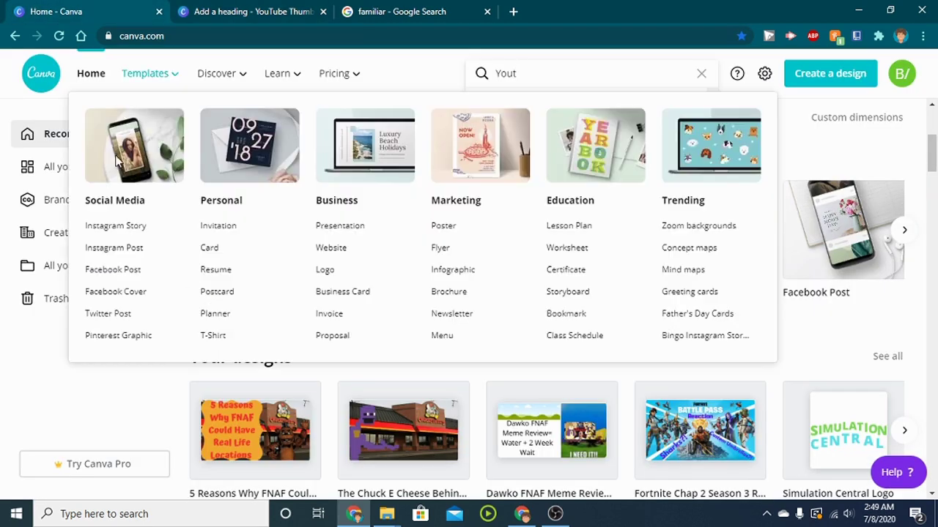
click(20, 173)
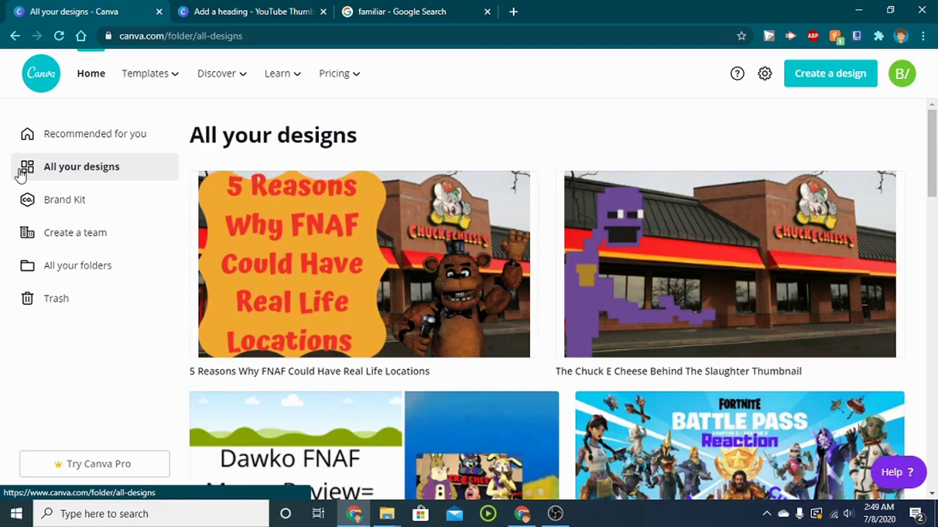
scroll(322, 187, down, 3)
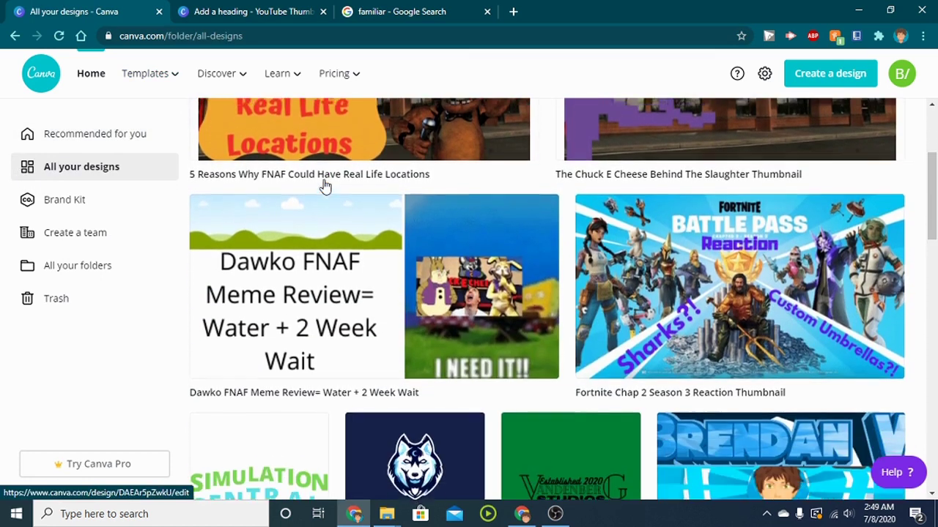
scroll(325, 185, down, 2)
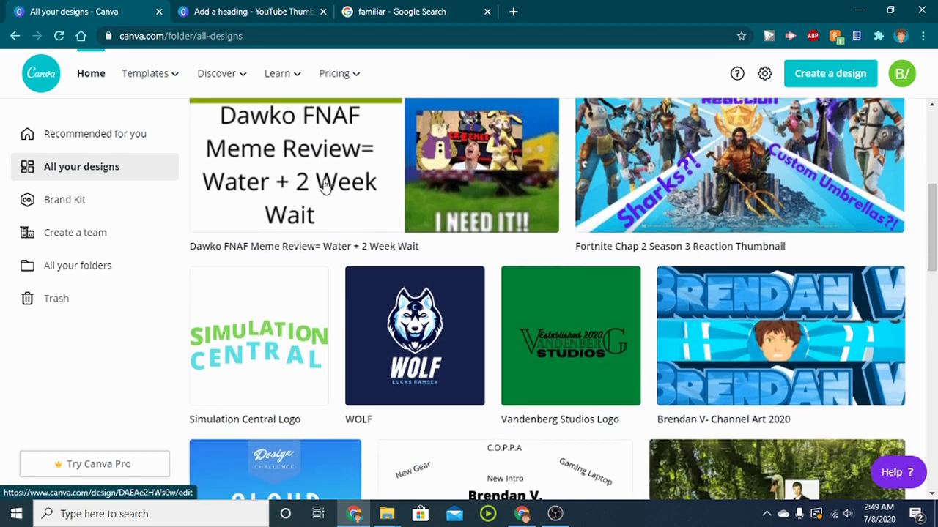
scroll(324, 185, down, 1)
scroll(627, 282, down, 2)
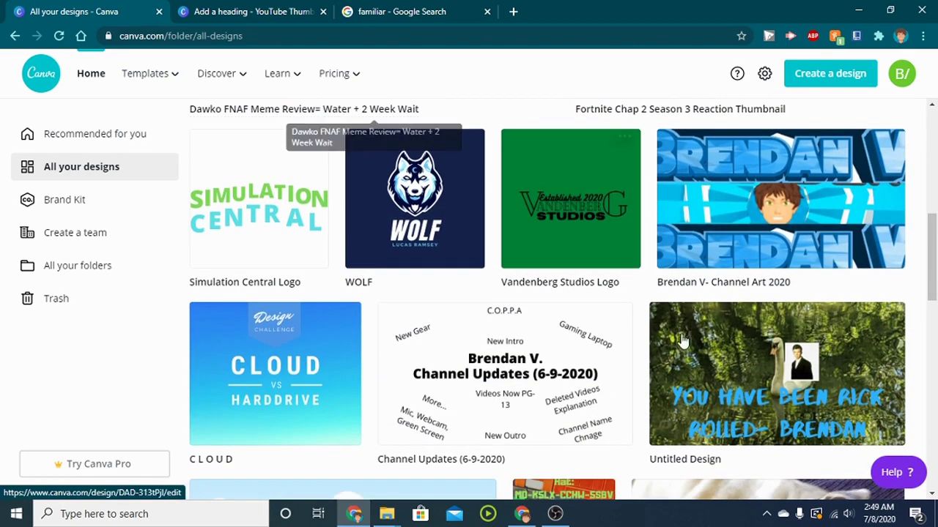
scroll(461, 292, down, 3)
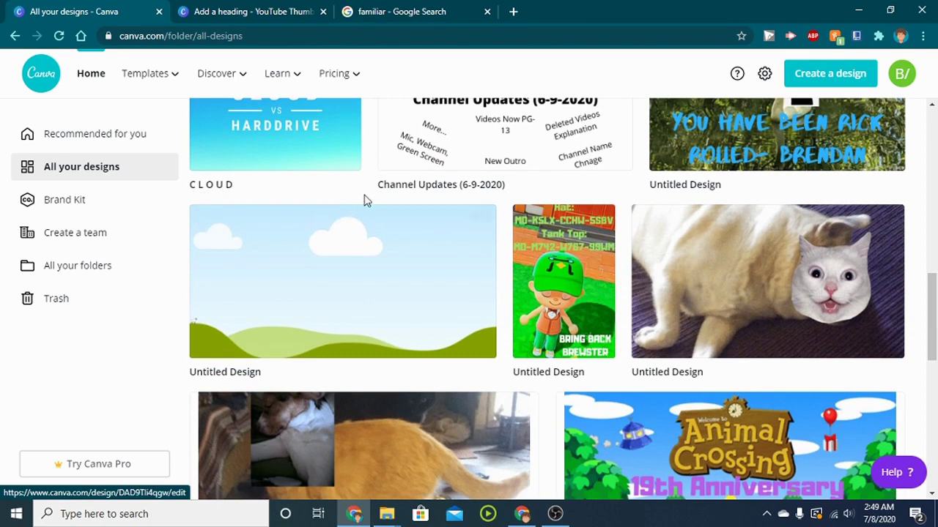
scroll(401, 249, down, 1)
scroll(402, 249, down, 1)
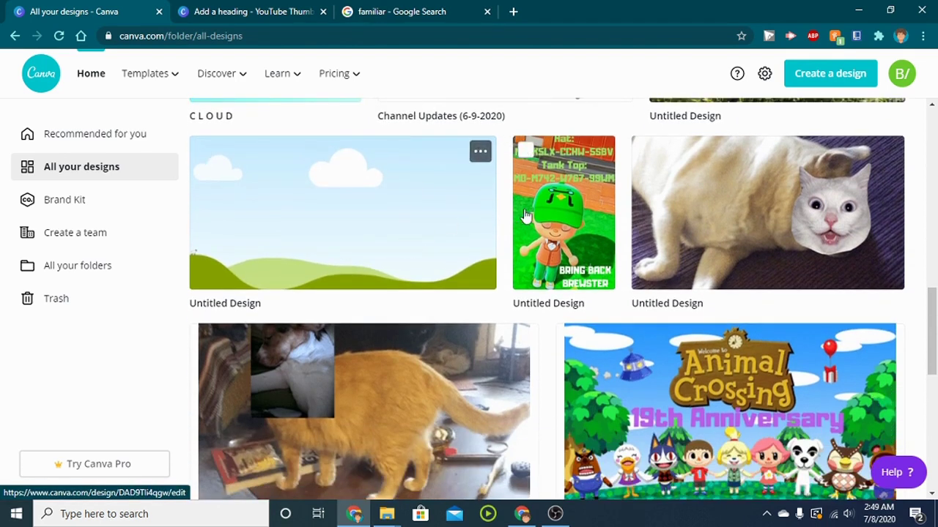
scroll(807, 209, down, 3)
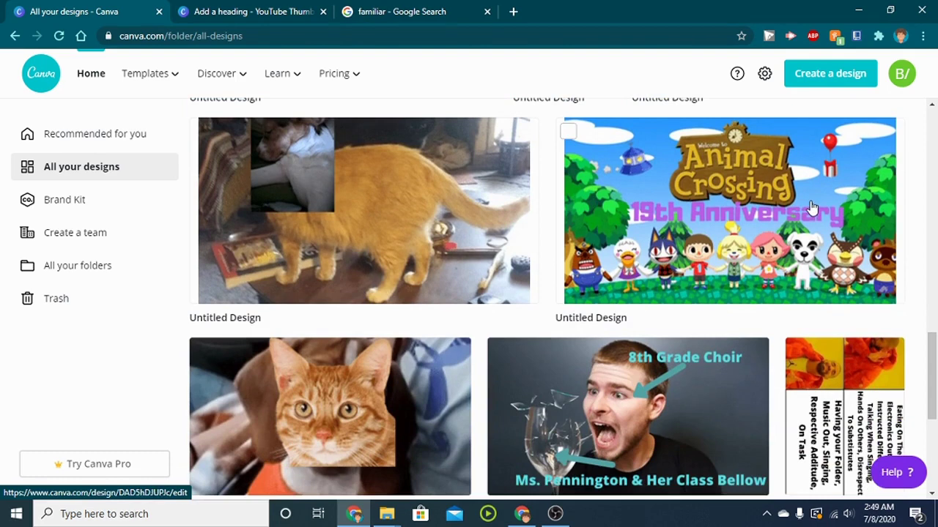
scroll(523, 178, down, 3)
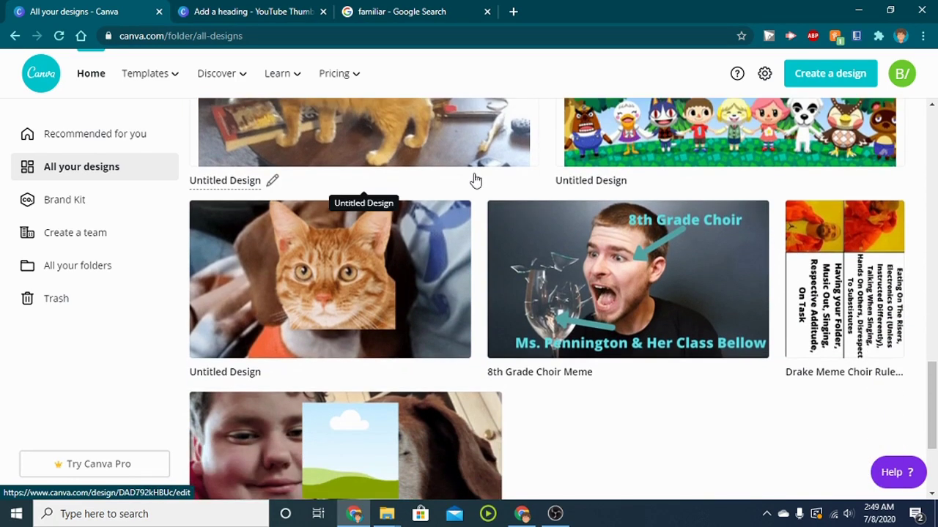
scroll(474, 172, down, 3)
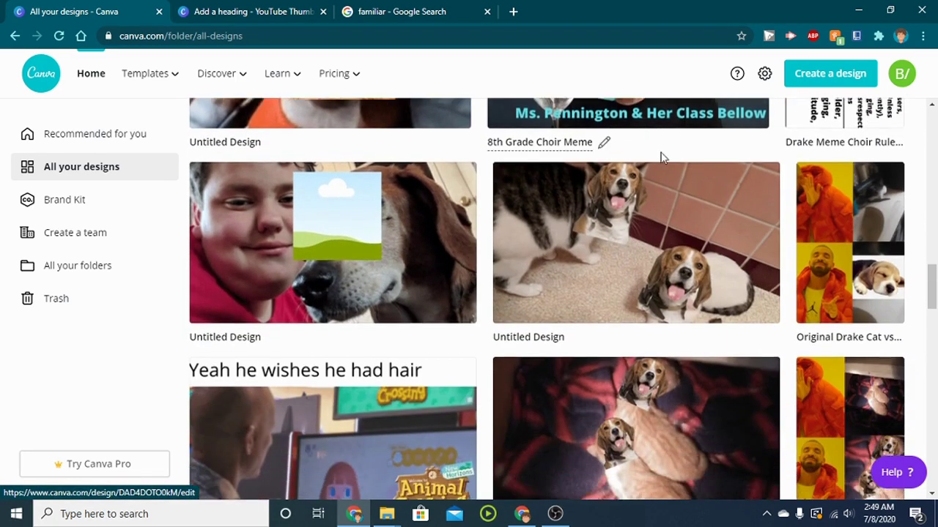
scroll(665, 160, down, 4)
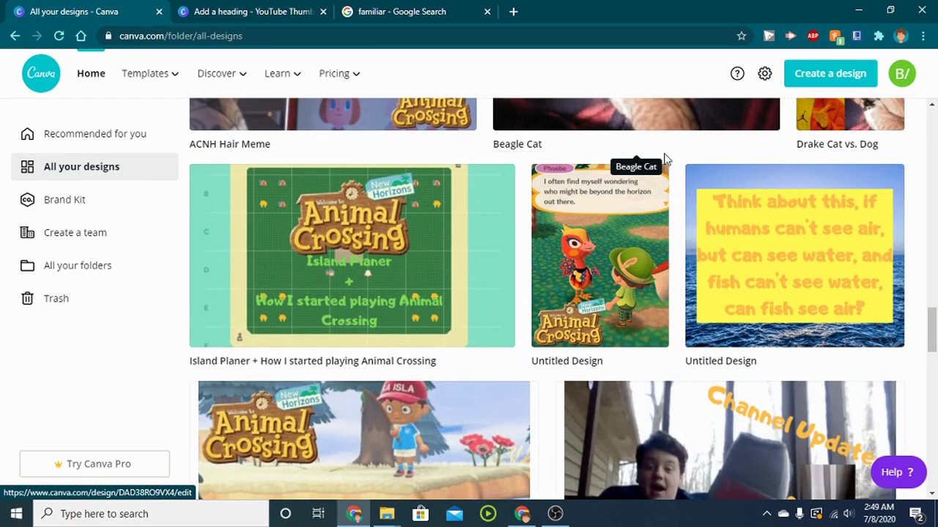
scroll(668, 219, down, 2)
scroll(669, 229, down, 1)
scroll(667, 227, down, 3)
scroll(668, 229, down, 7)
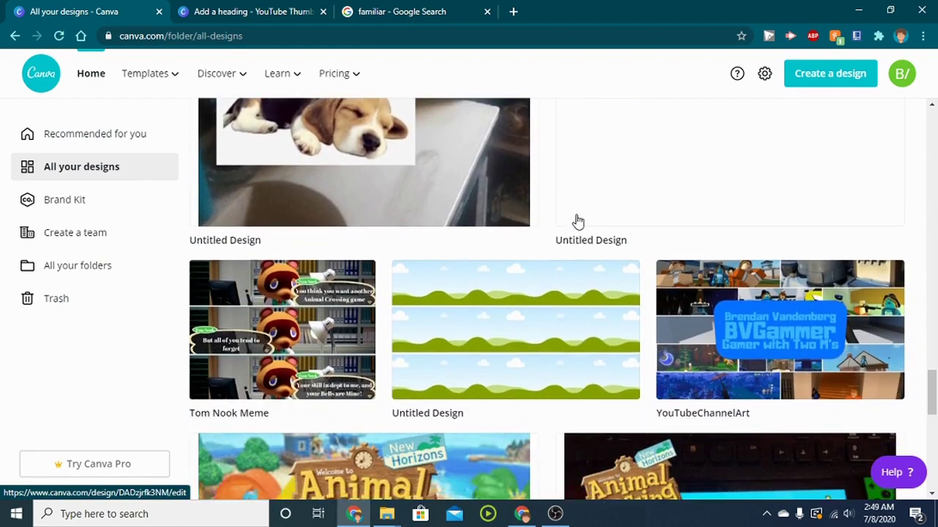
scroll(561, 221, down, 5)
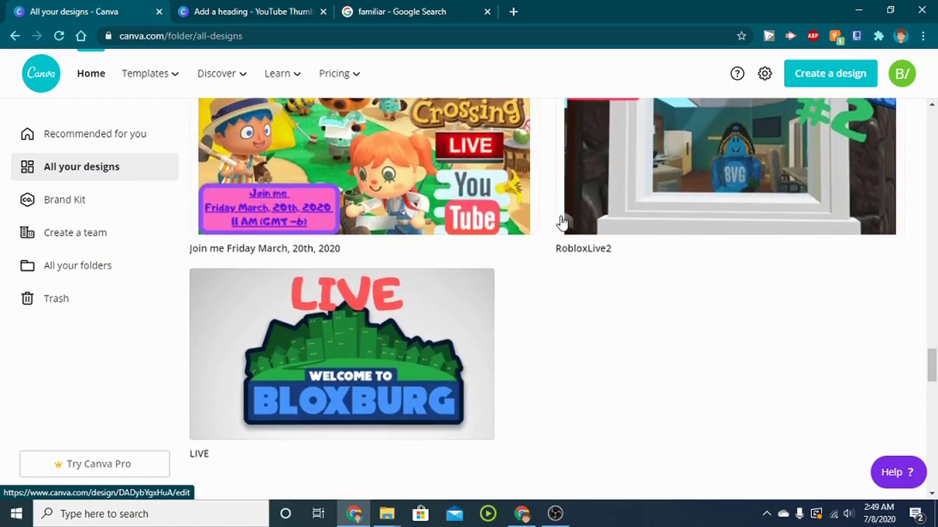
scroll(561, 221, down, 4)
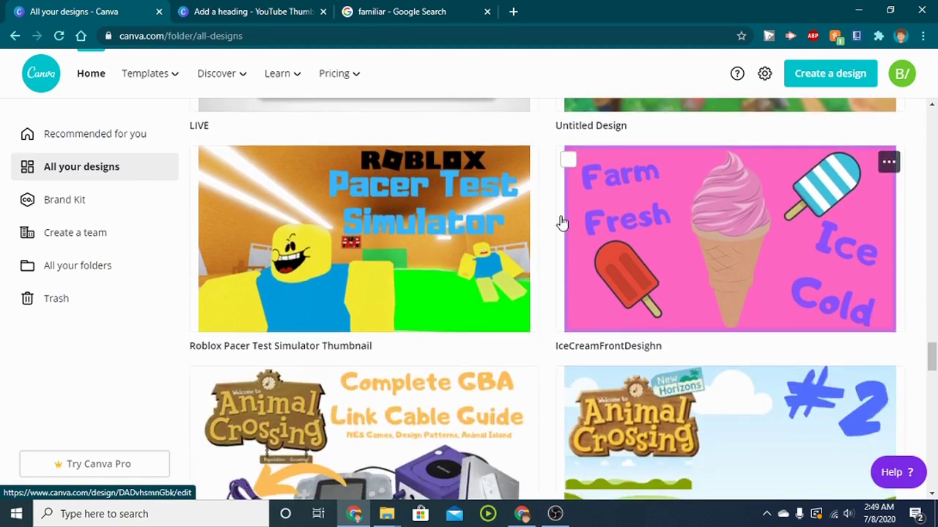
scroll(551, 219, down, 1)
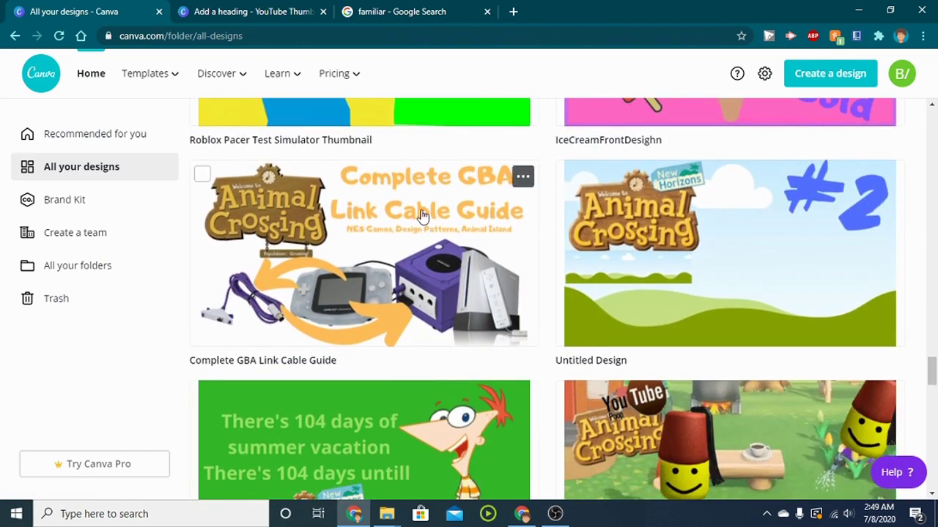
scroll(483, 202, down, 1)
scroll(469, 208, up, 1)
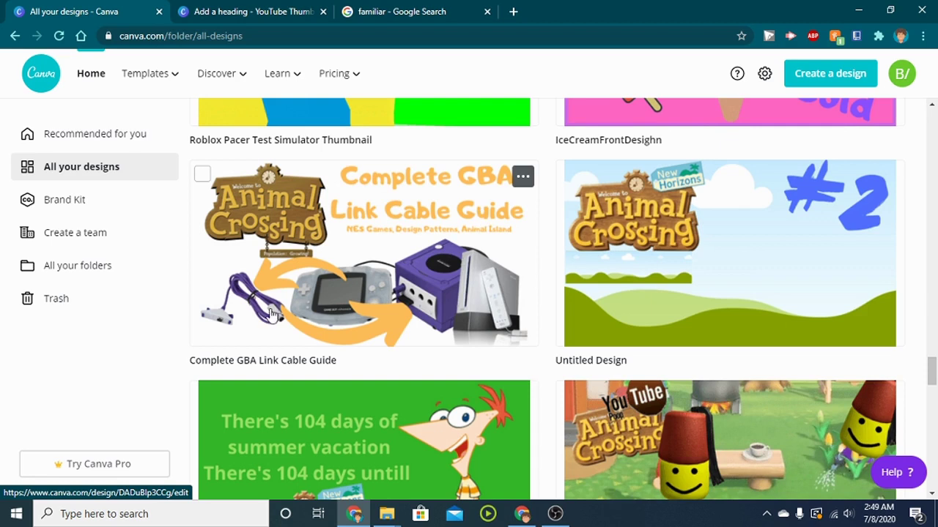
scroll(406, 249, down, 2)
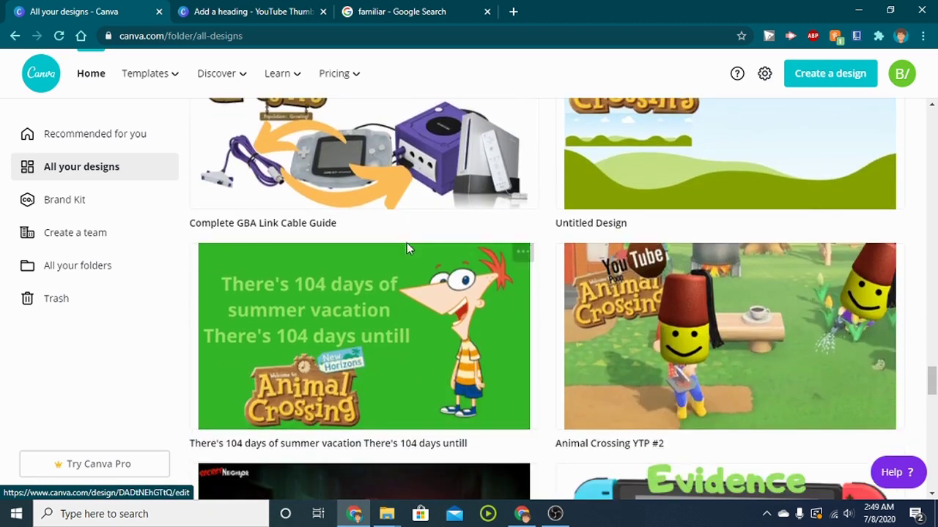
Step: Review the earlier Roblox and Animal Crossing thumbnails back to the start of the design list, and return to the thumbnail design
scroll(407, 245, up, 3)
scroll(406, 243, up, 2)
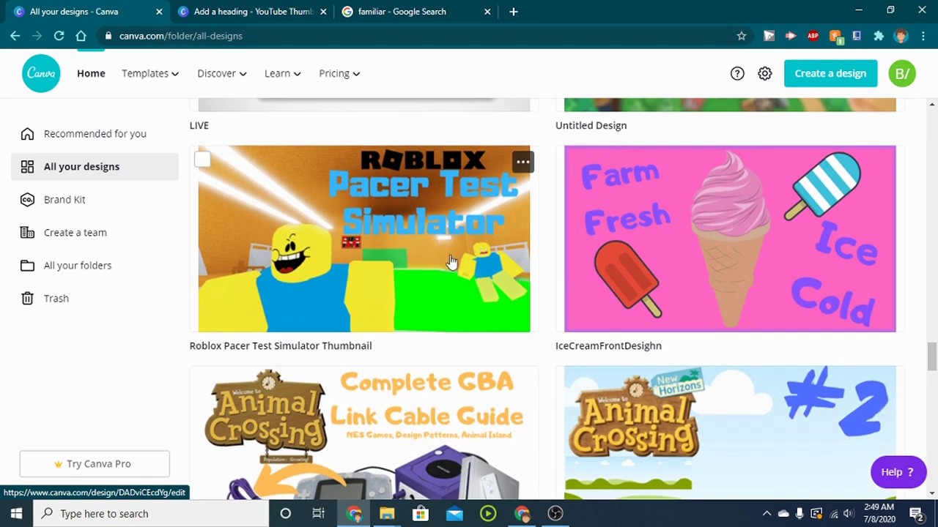
scroll(451, 262, up, 2)
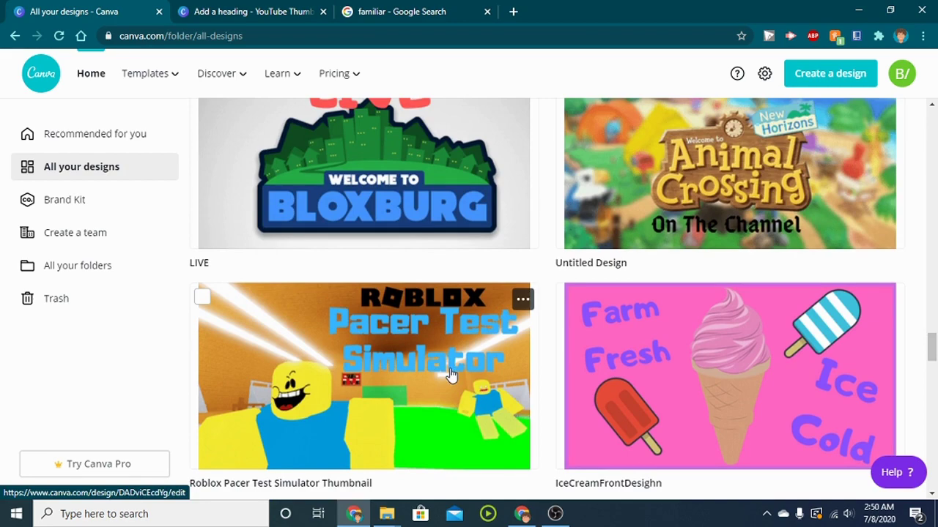
scroll(413, 371, up, 8)
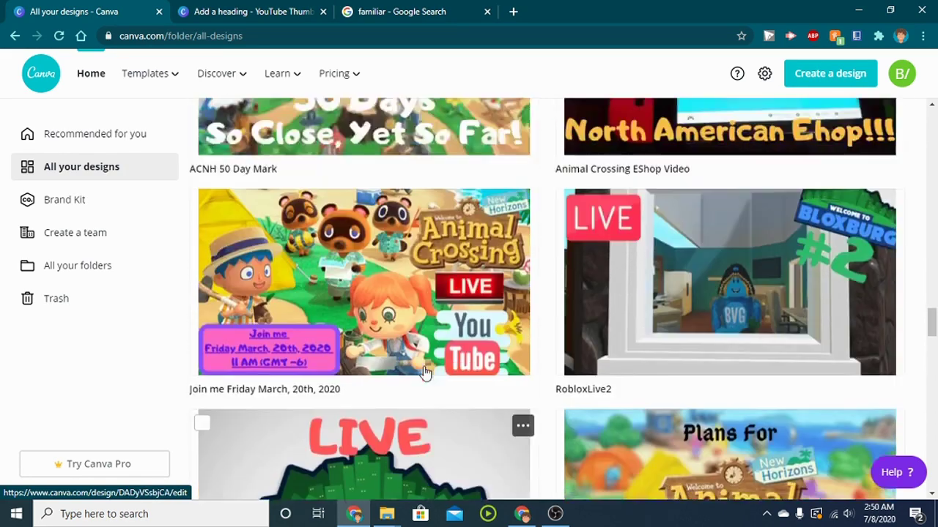
scroll(424, 372, down, 3)
scroll(425, 372, up, 3)
scroll(425, 372, down, 2)
scroll(512, 373, up, 8)
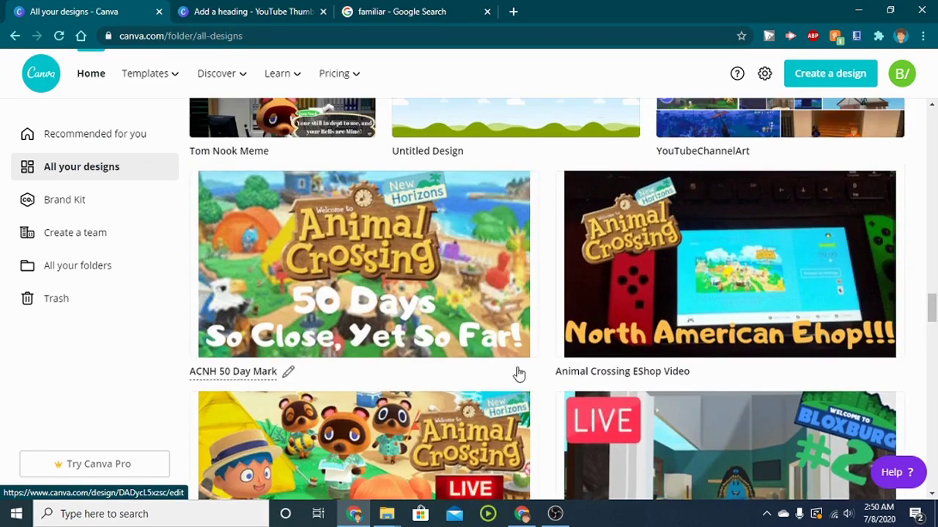
scroll(509, 380, up, 10)
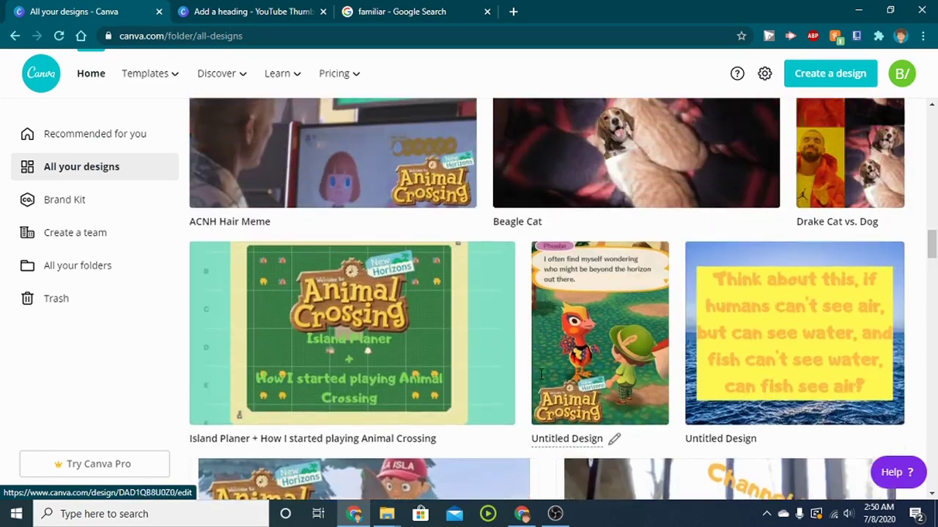
scroll(508, 380, up, 10)
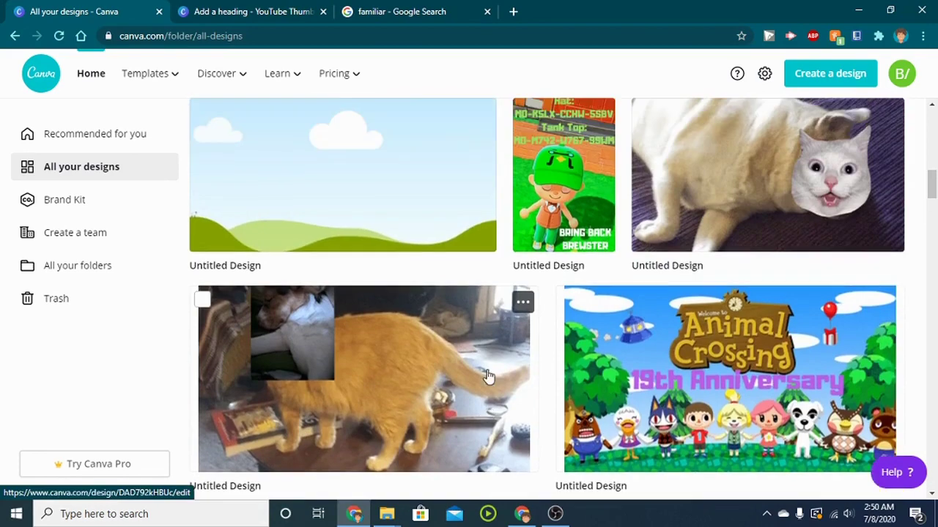
scroll(534, 371, up, 8)
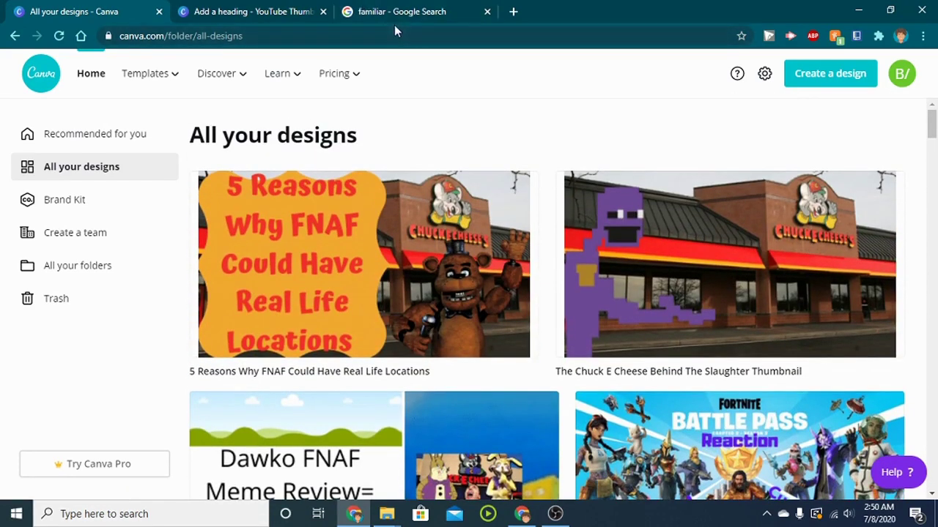
click(257, 9)
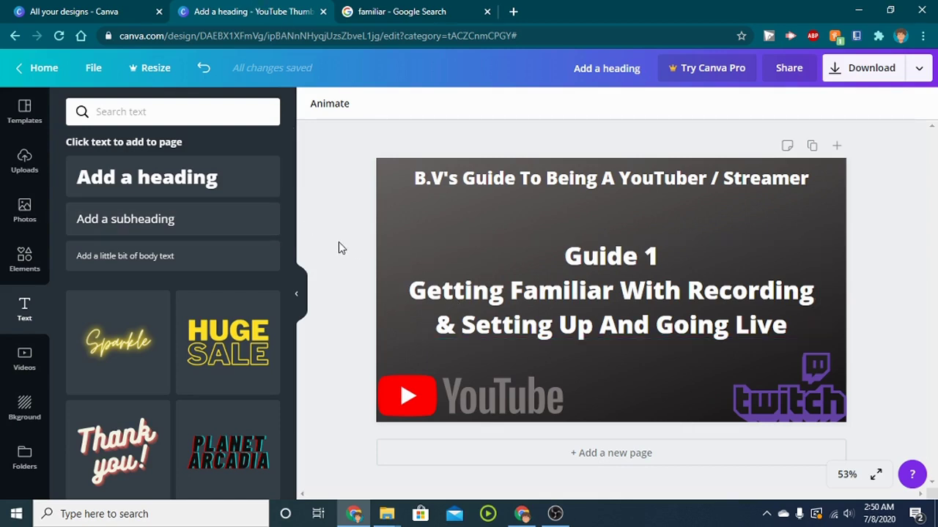
Step: Look through the ready-made text style combinations offered for the thumbnail
scroll(260, 258, down, 7)
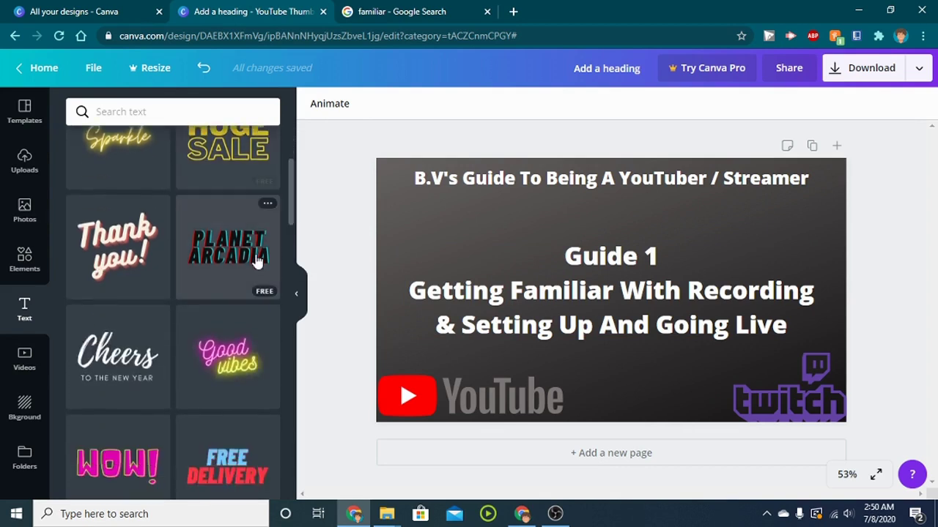
scroll(257, 247, down, 10)
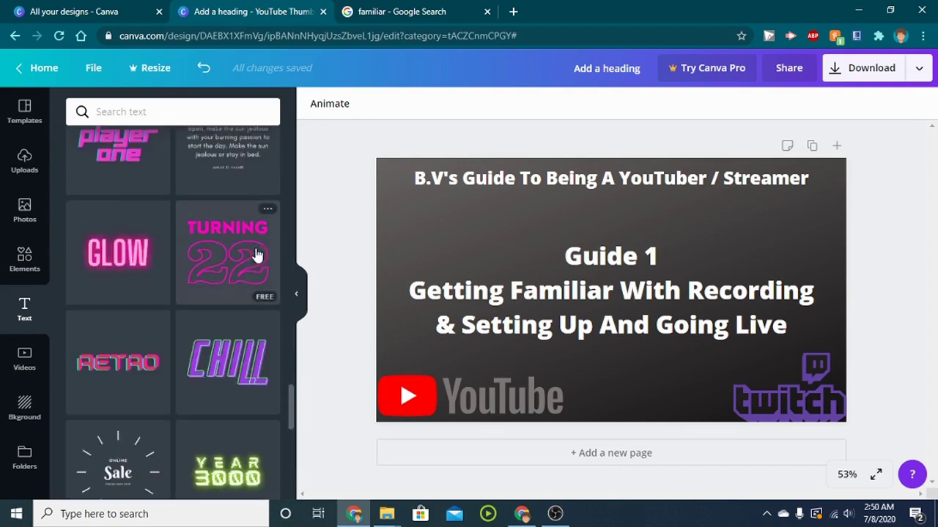
scroll(256, 255, down, 10)
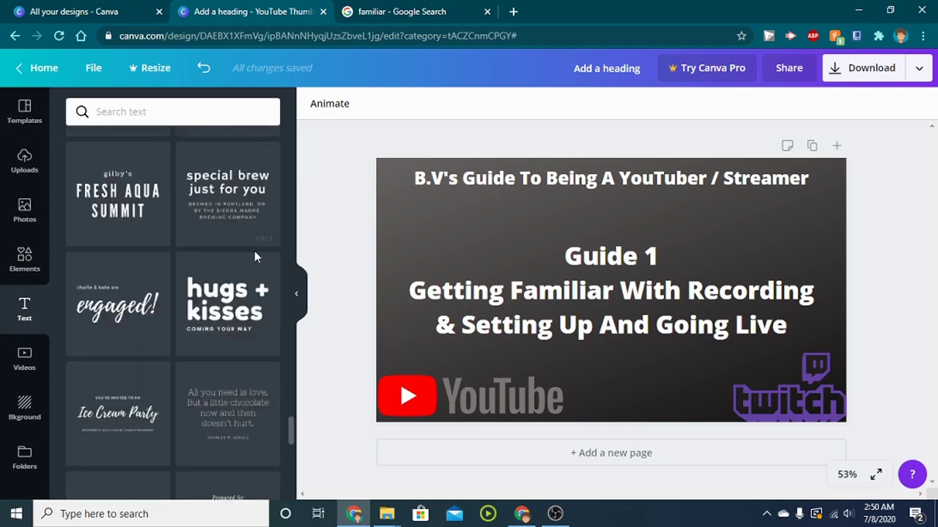
scroll(256, 258, up, 10)
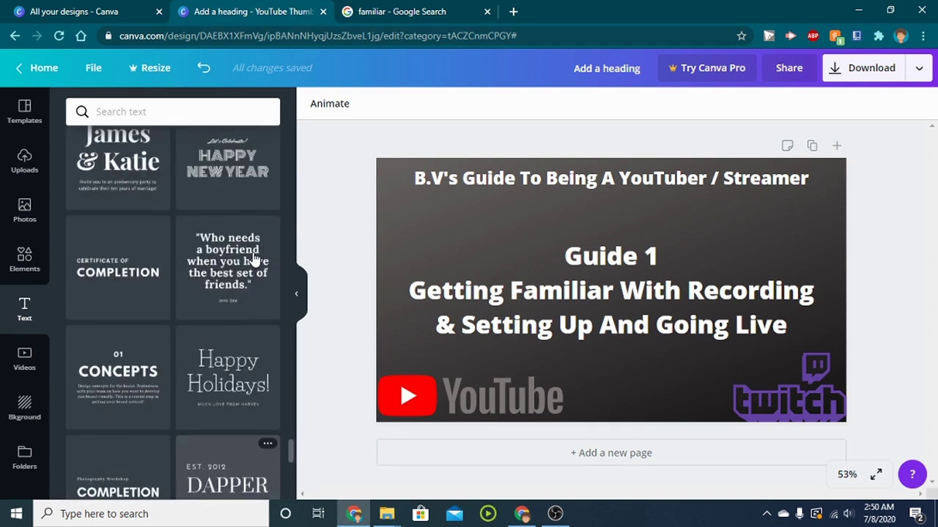
scroll(254, 260, up, 10)
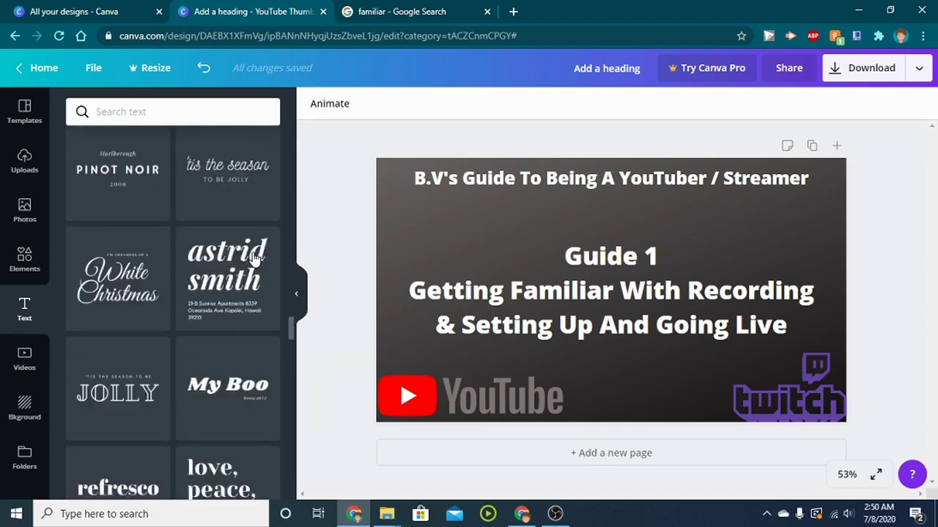
scroll(254, 259, up, 10)
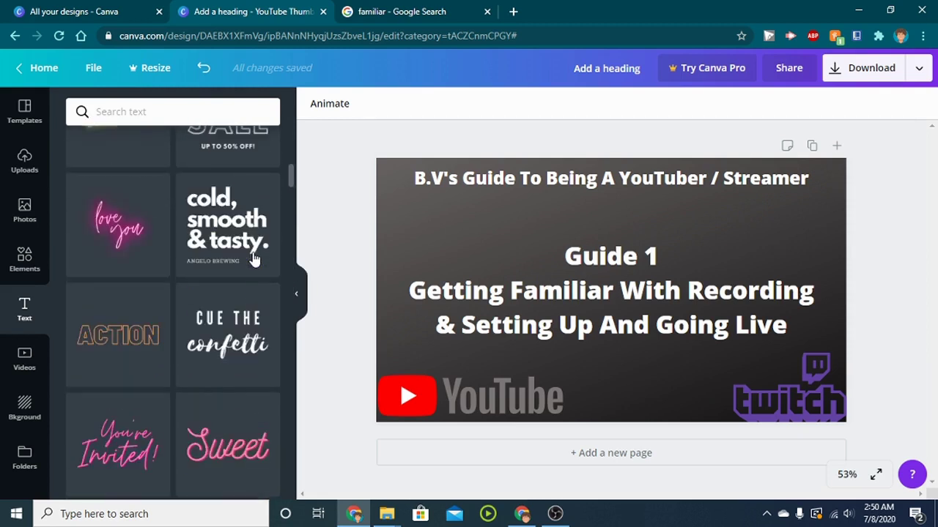
scroll(254, 259, up, 2)
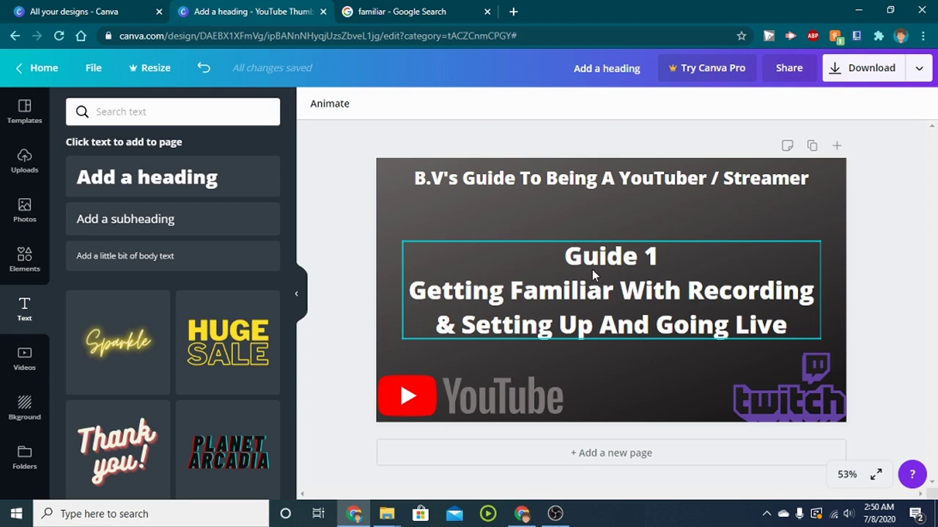
Step: Move the Guide 1 heading slightly up and add a subheading beneath it reading "Everything In This VIdeo Can Be Donwloaded For Free"
drag(653, 287, 630, 321)
click(173, 219)
text(Everything In This VIdeo Can Be Donwld)
text(aded  For Free)
Step: Check the spelling suggestions for the misspelled words "VIdeo" and "Donwloaded" in the subheading
right_click(570, 330)
click(819, 372)
click(705, 330)
right_click(705, 331)
click(750, 145)
right_click(572, 330)
click(611, 139)
right_click(686, 332)
Step: Correct "VIdeo" to "Video" and "Donwloaded" to "Downloaded" in the subheading
click(738, 331)
key(BackSpace)
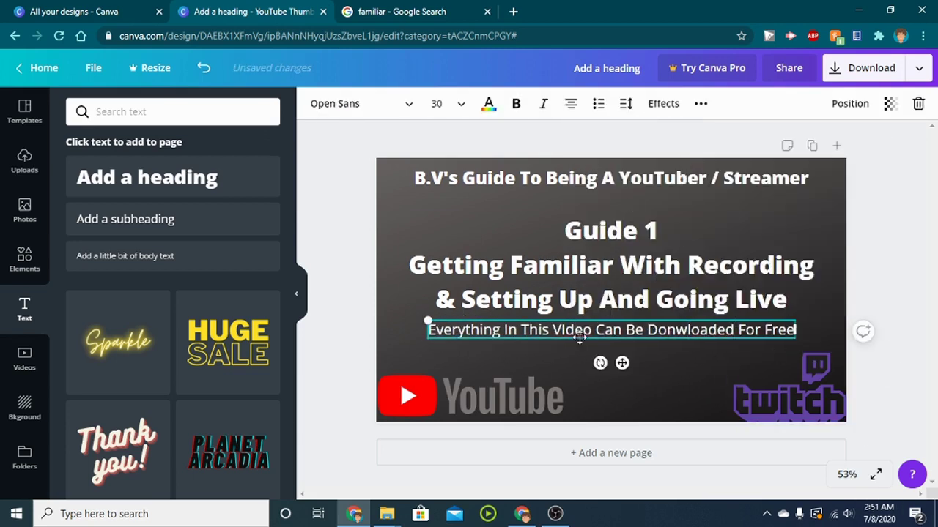
key(BackSpace)
key(BackSpace)
key(BackSpace)
key(BackSpace)
key(BackSpace)
key(BackSpace)
key(BackSpace)
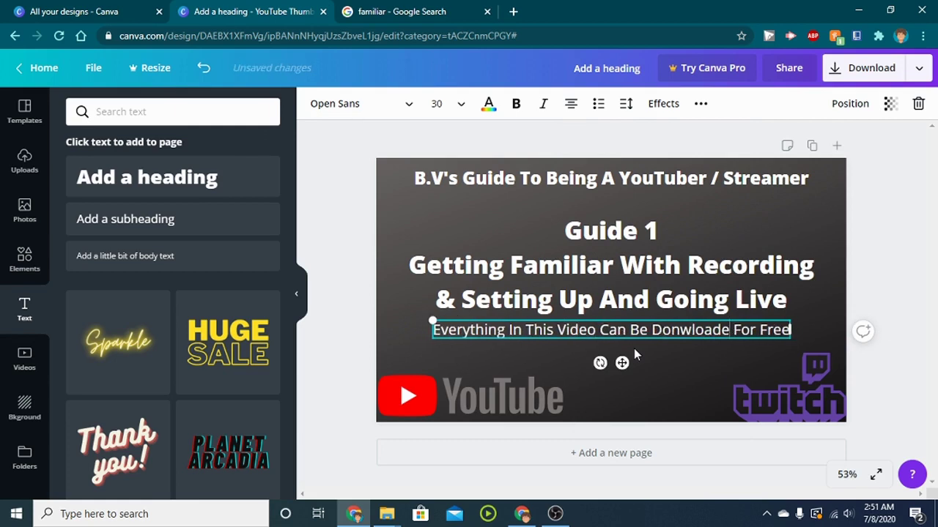
text(wnloaded)
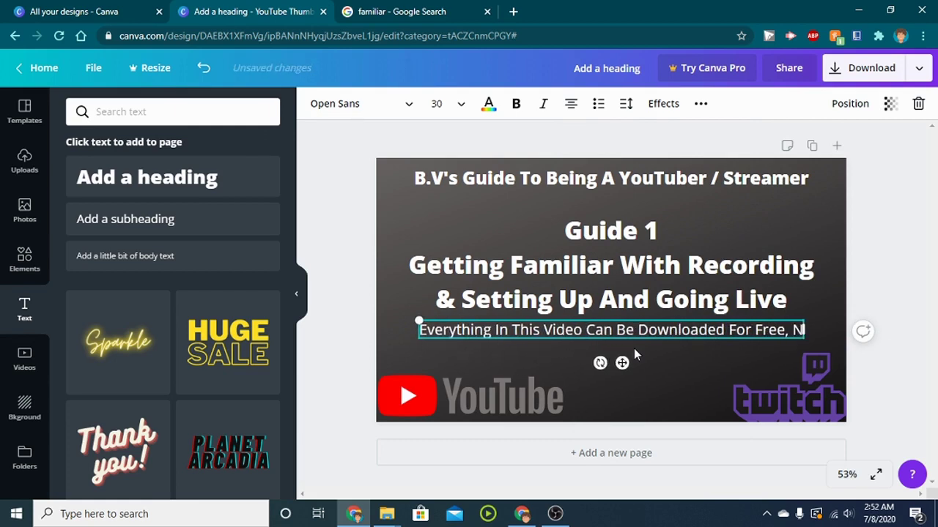
Step: Leave the subheading as it was and search Google for "obs studio logo png"
click(883, 238)
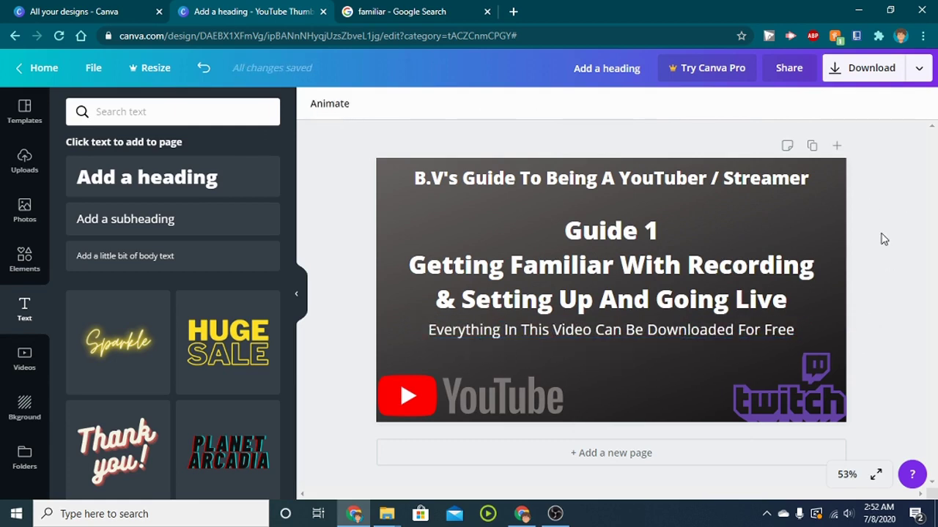
click(402, 11)
text(obs studio logo png)
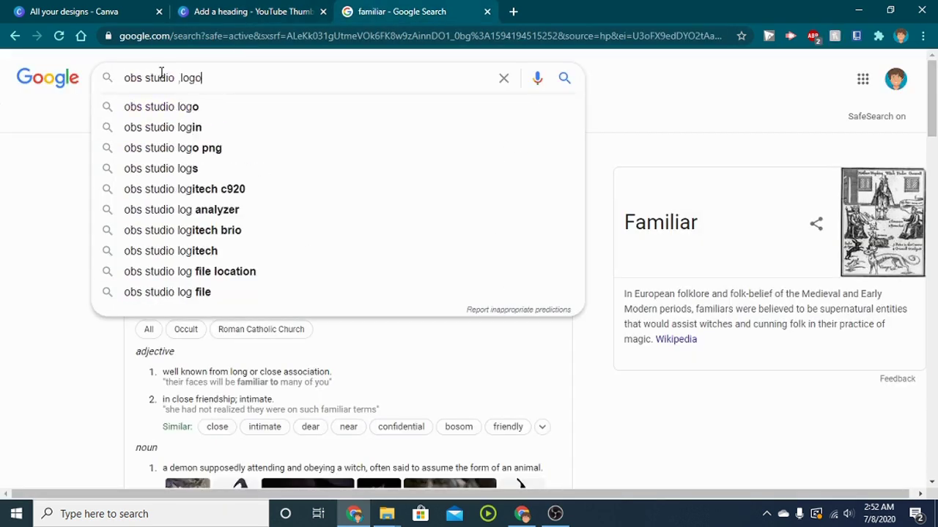
key(Return)
click(258, 6)
click(402, 11)
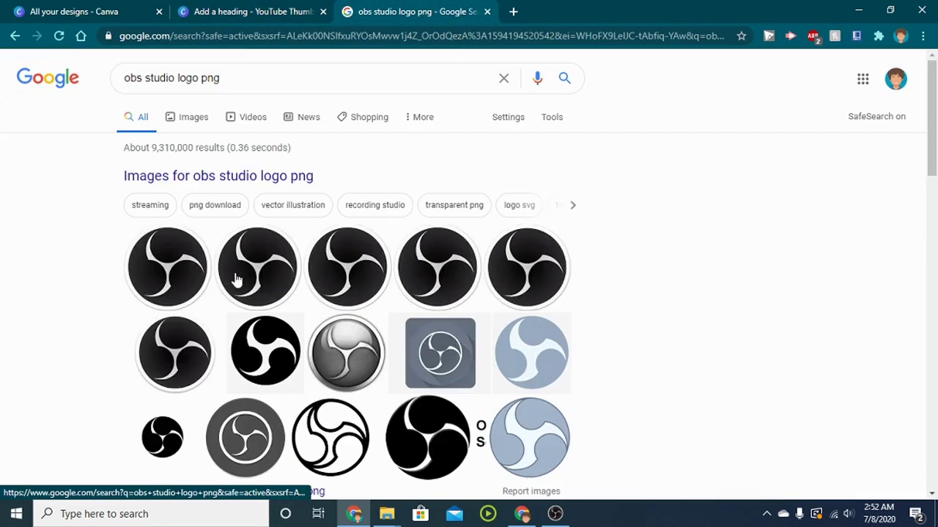
Step: Pick a round black OBS Studio logo from the image results and save it as OBS_Studio__Logo.png
click(459, 289)
click(830, 249)
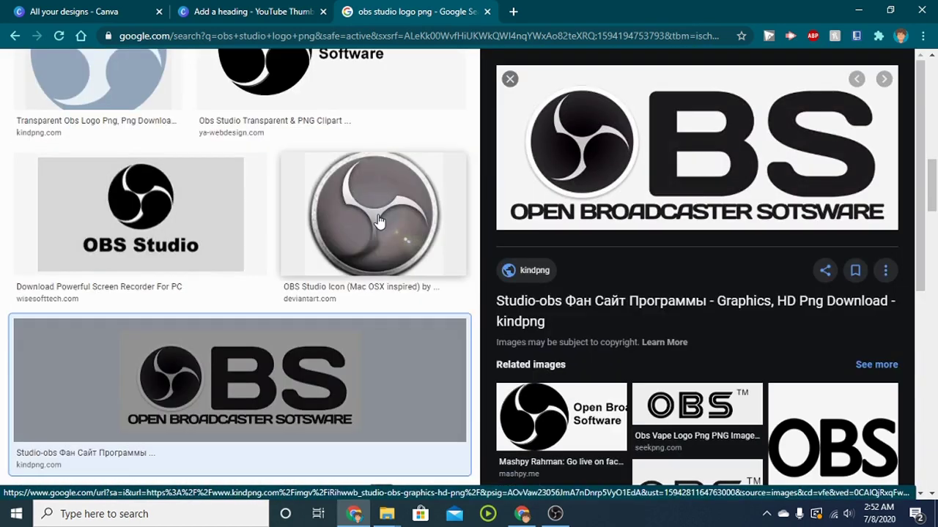
scroll(142, 241, up, 10)
click(142, 240)
right_click(809, 388)
text(vOBS_St)
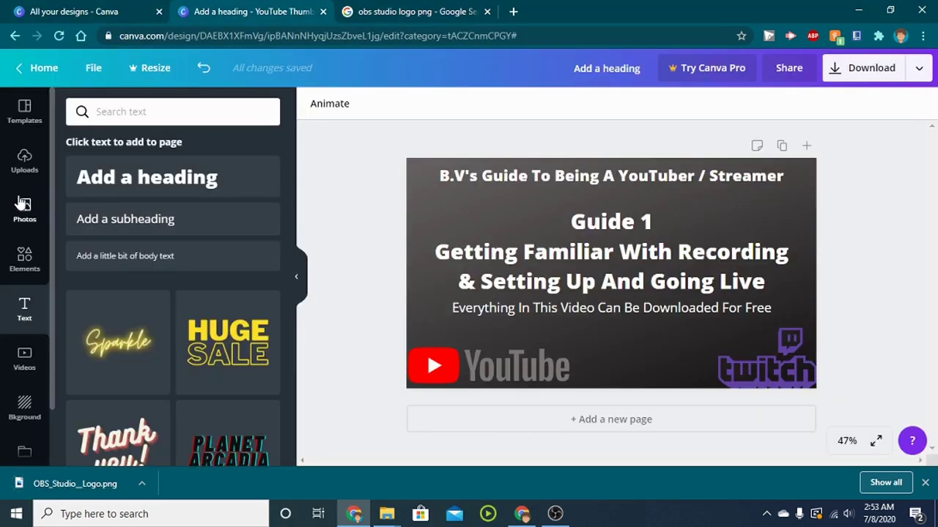
Step: Return to the thumbnail design in Canva and upload OBS_Studio__Logo from the Downloads folder
click(25, 362)
click(62, 96)
click(176, 119)
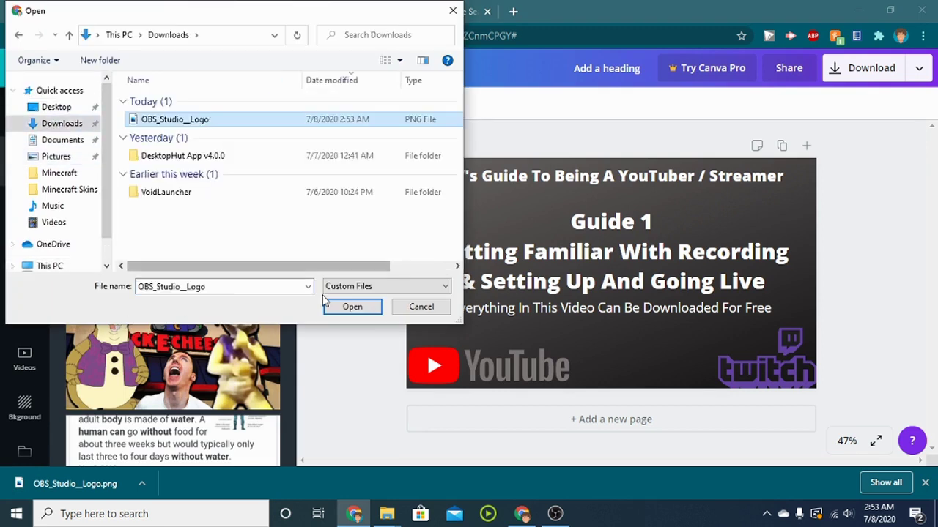
click(352, 307)
Step: Add the OBS logo to the thumbnail, shrink it and place it under the title, left of "Guide 1"
click(102, 204)
drag(688, 196, 472, 215)
drag(501, 185, 494, 189)
click(826, 283)
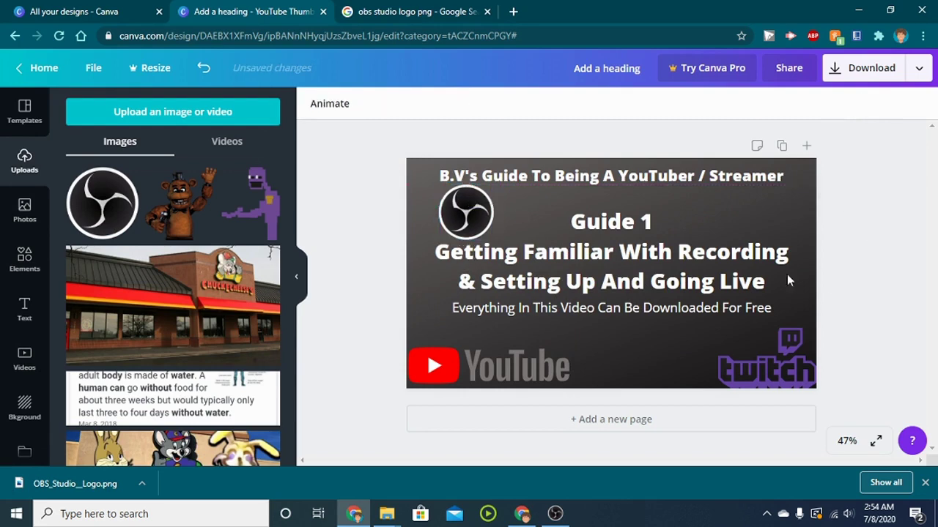
Step: Search Google Images for "streamlabs obs logo" and save the green rounded-square Streamlabs logo as a PNG
key(ctrl+Tab)
key(slash)
text(stre)
click(164, 170)
scroll(293, 256, down, 3)
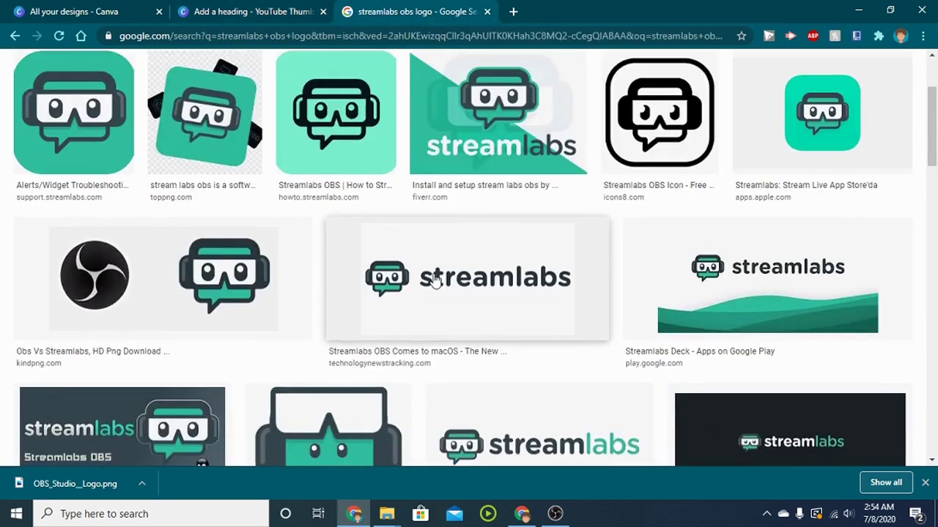
click(88, 147)
text(StreamlabsOBS_L)
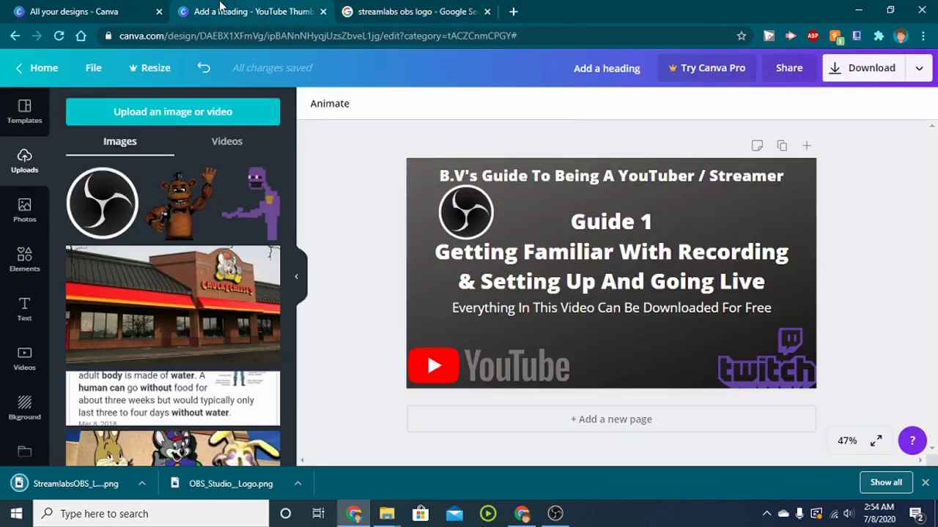
Step: Upload the Streamlabs logo to the thumbnail design, shrink it and place it under the title, right of "Guide 1"
click(173, 111)
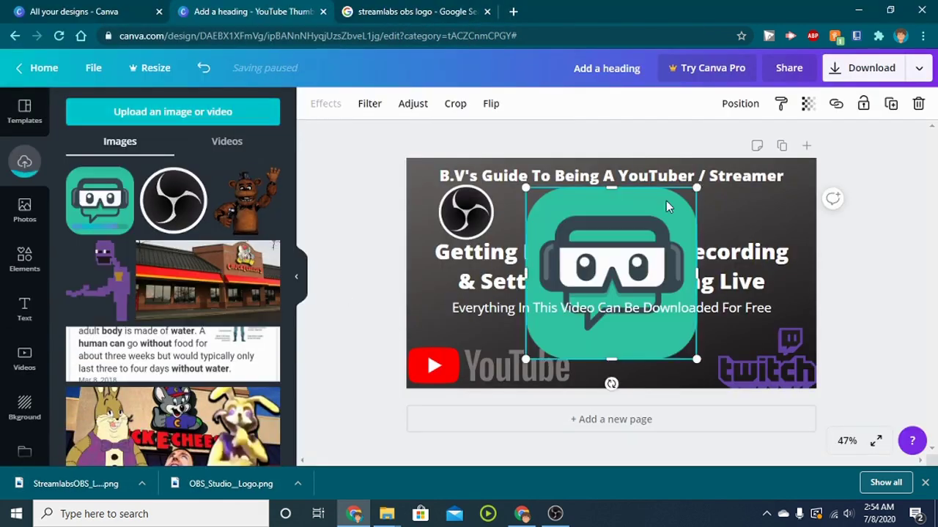
drag(696, 189, 760, 213)
click(885, 325)
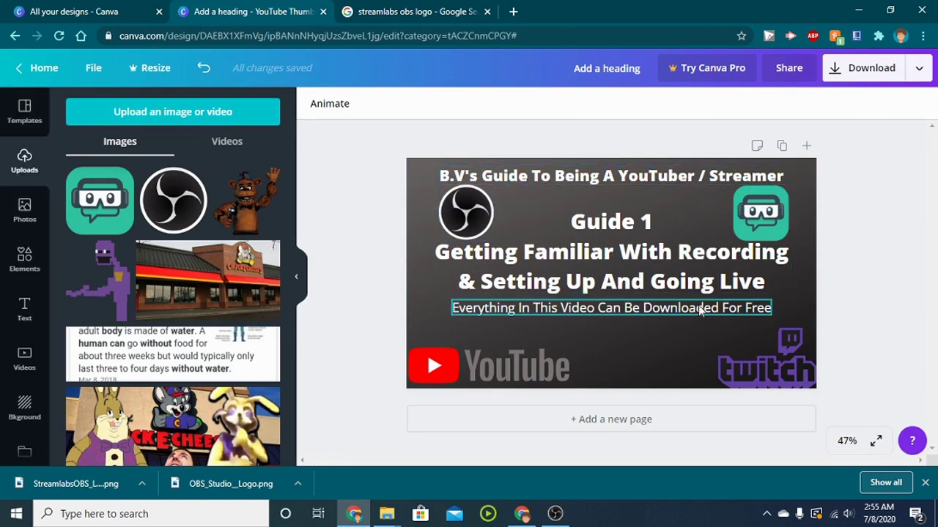
Step: Extend the subheading after "For Free" with "& Easy For Beginers"
click(759, 310)
click(511, 176)
click(765, 308)
text(, and)
key(BackSpace)
key(BackSpace)
key(BackSpace)
key(BackSpace)
key(BackSpace)
text(& Eassy For New)
key(BackSpace)
key(BackSpace)
key(BackSpace)
text(Beginners)
right_click(568, 327)
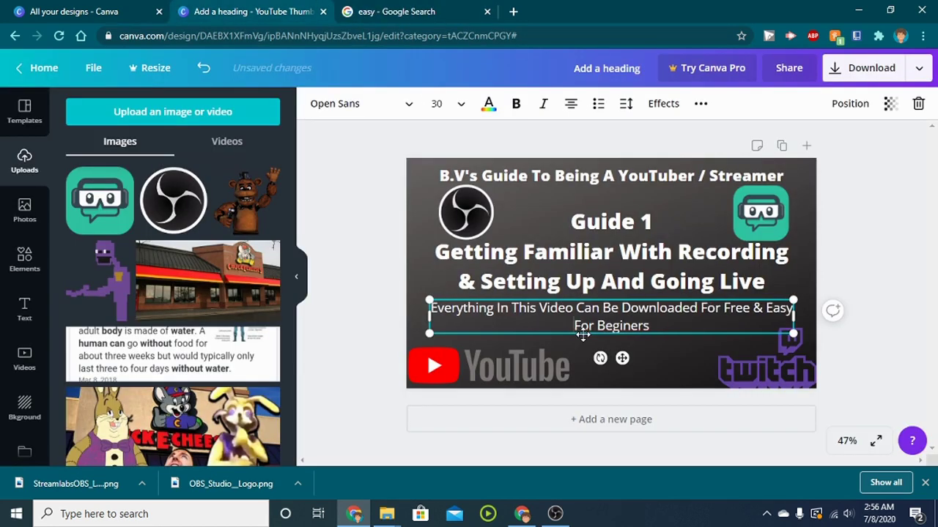
Step: Correct the spelling of "Beginers" to "Beginners" in the subheading
right_click(614, 328)
key(Escape)
text(Beginers)
right_click(637, 329)
key(Down)
key(Return)
click(820, 314)
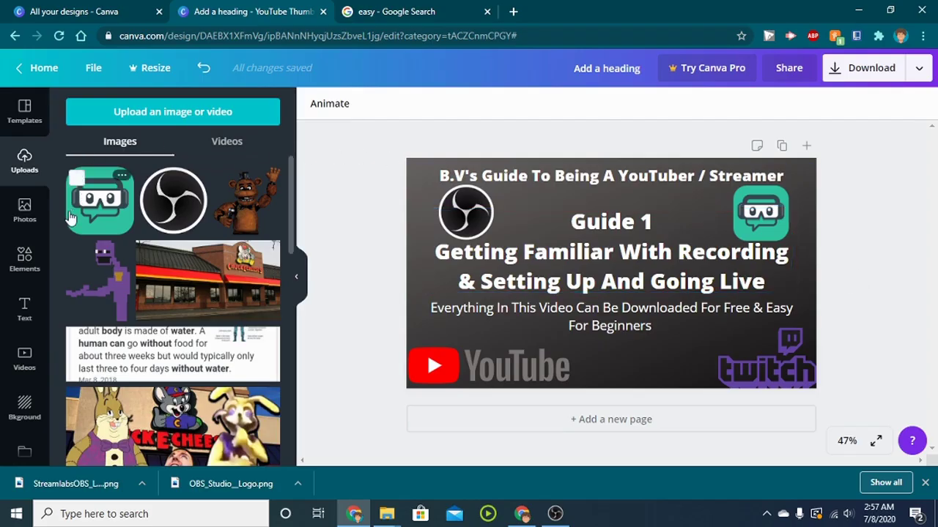
Step: Look through the YouTube thumbnail templates, the uploaded media and the stock photos available for the design
click(25, 114)
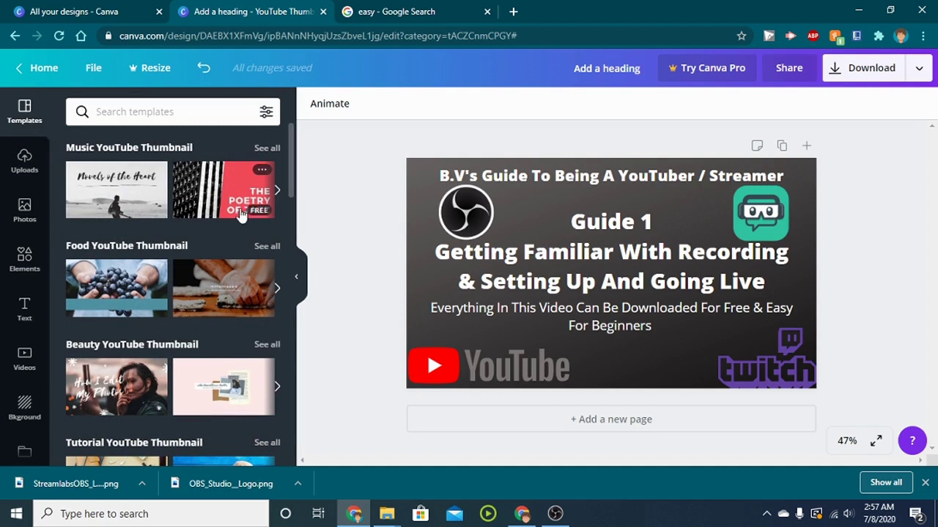
scroll(242, 220, down, 1)
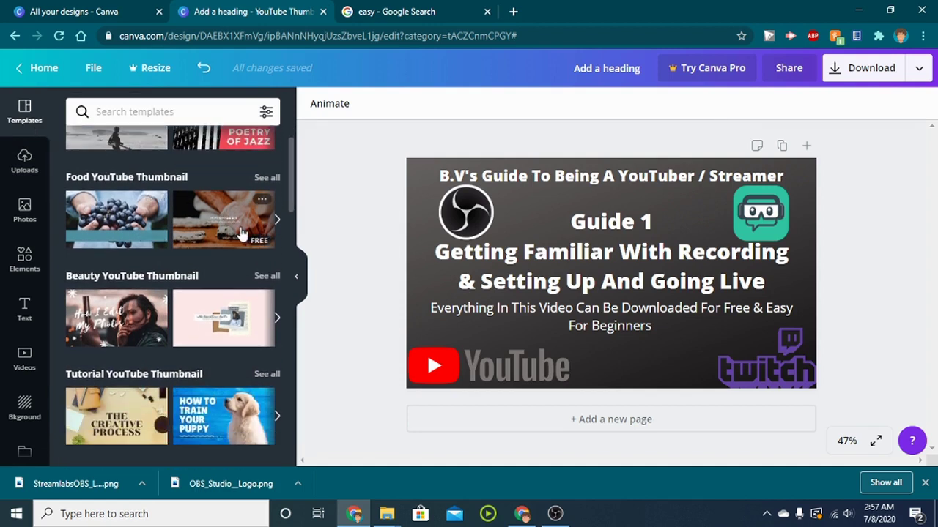
scroll(174, 258, down, 3)
scroll(176, 289, down, 8)
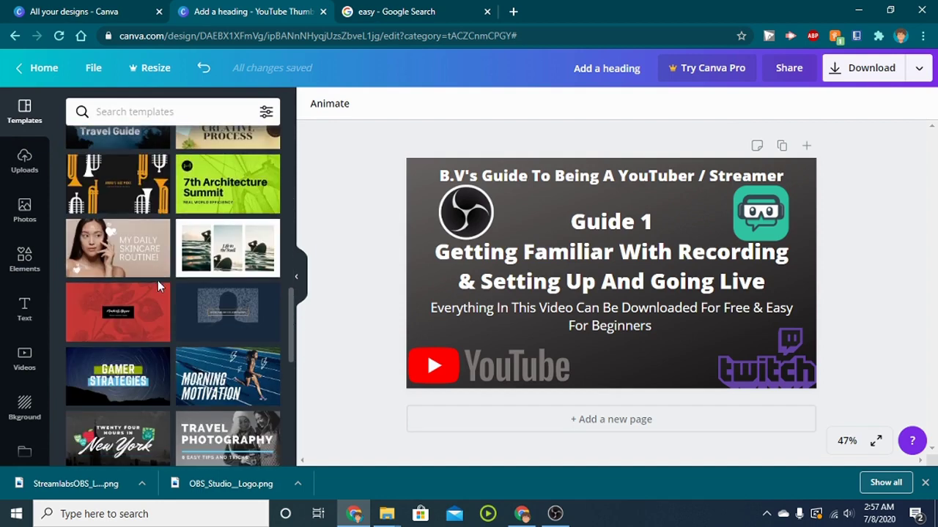
scroll(177, 271, down, 5)
click(23, 172)
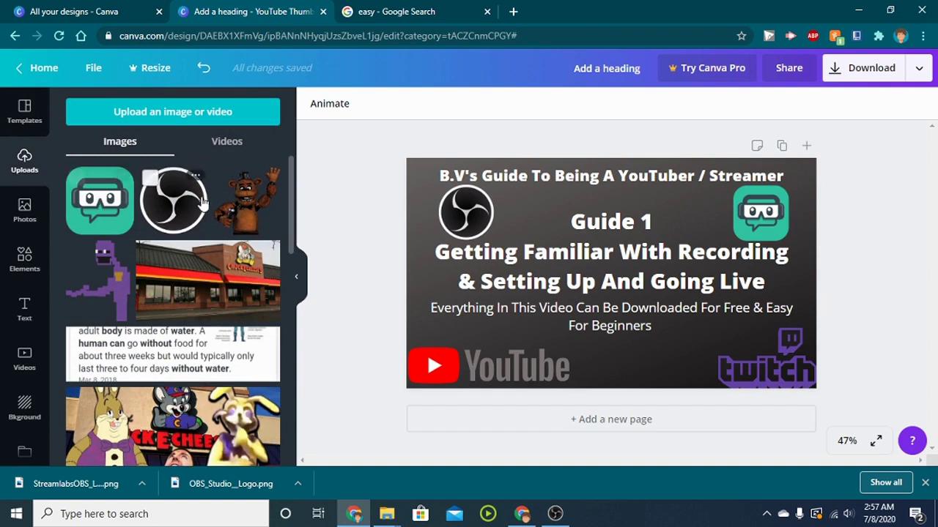
click(211, 144)
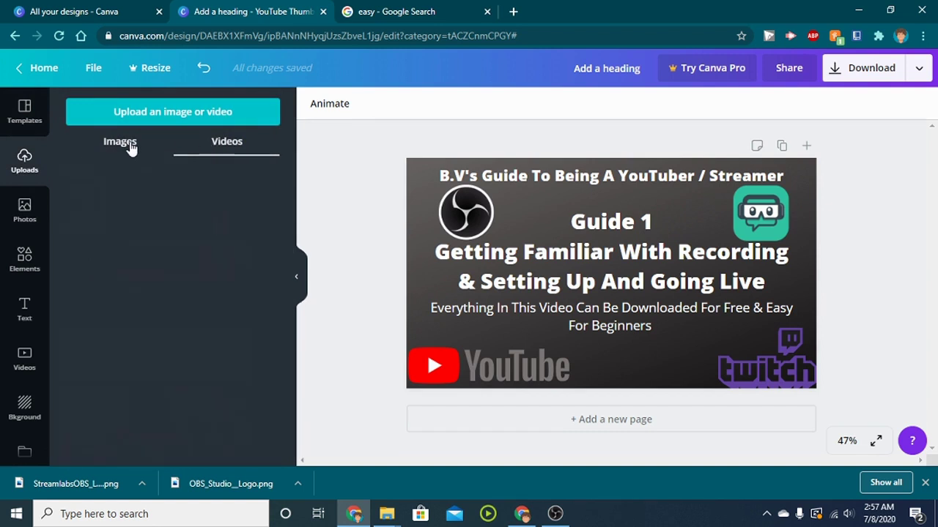
click(129, 146)
click(25, 211)
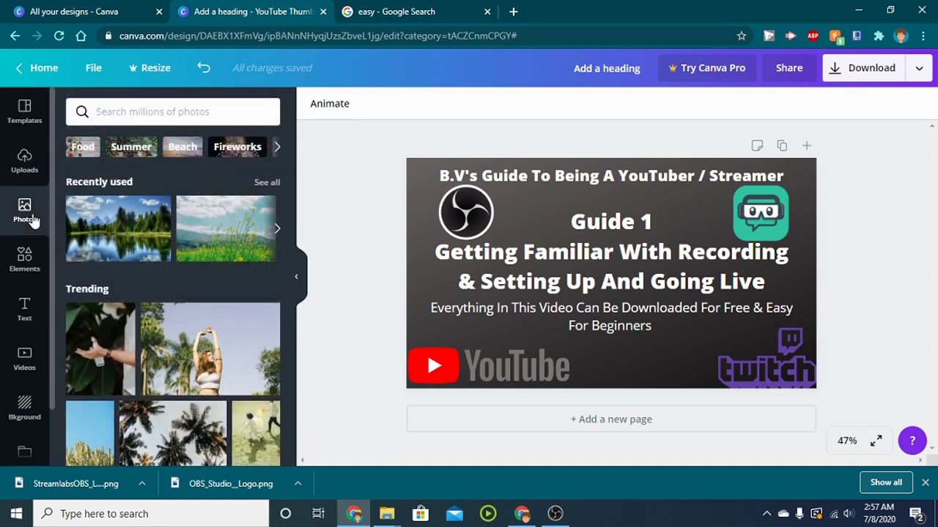
scroll(189, 234, down, 1)
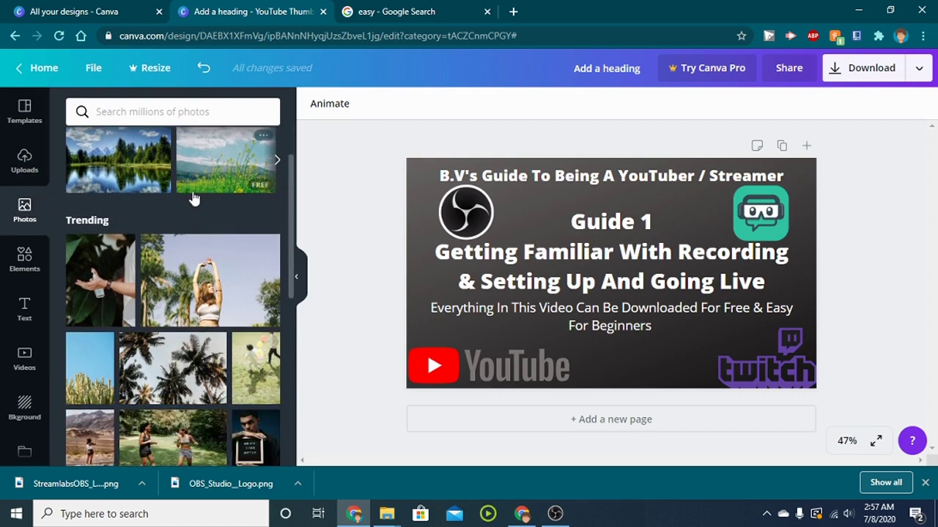
scroll(193, 193, up, 1)
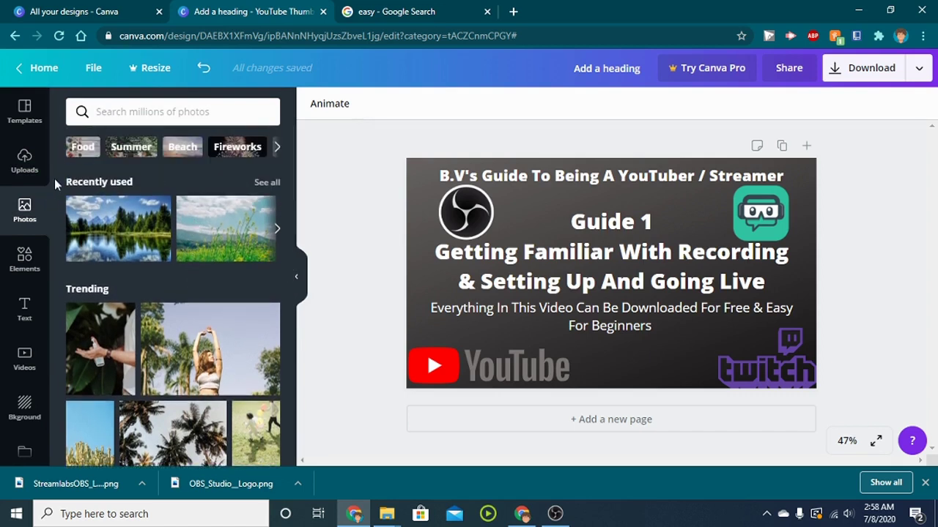
Step: Clear the Twitch search and look through the element categories, from grids, shapes and frames to the illustration collections
click(34, 267)
scroll(107, 260, up, 5)
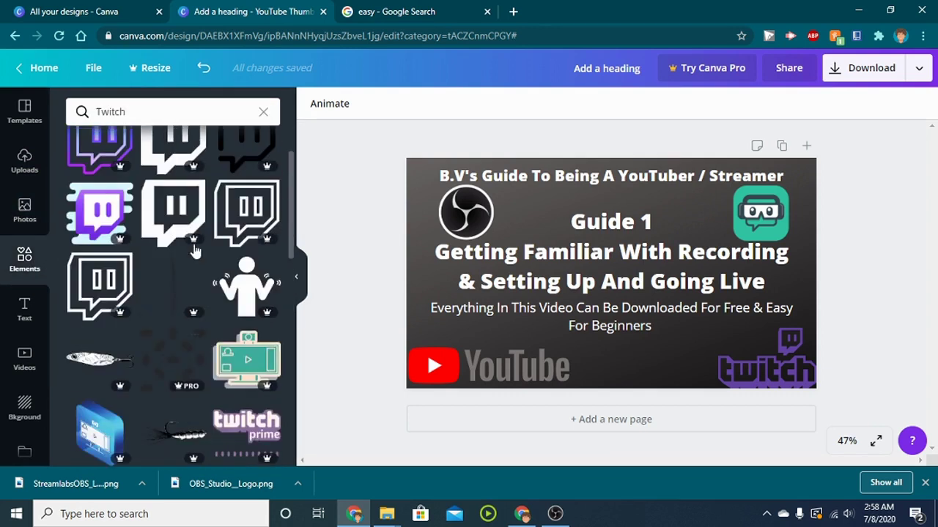
click(264, 112)
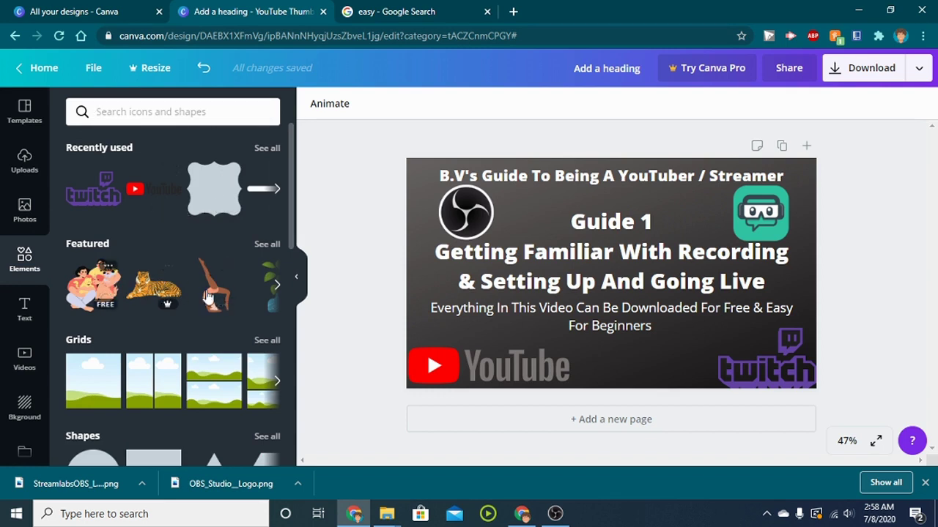
scroll(176, 289, down, 2)
scroll(100, 260, down, 1)
scroll(100, 261, down, 5)
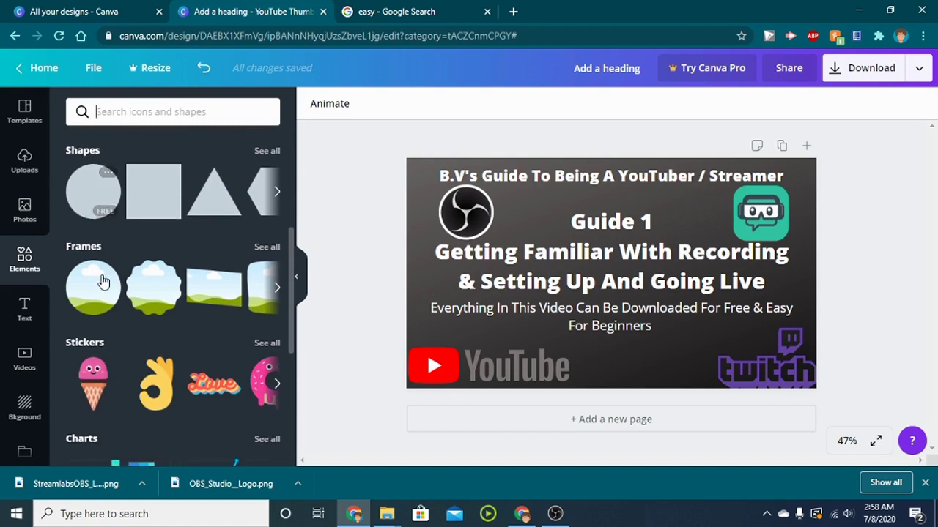
scroll(101, 275, down, 5)
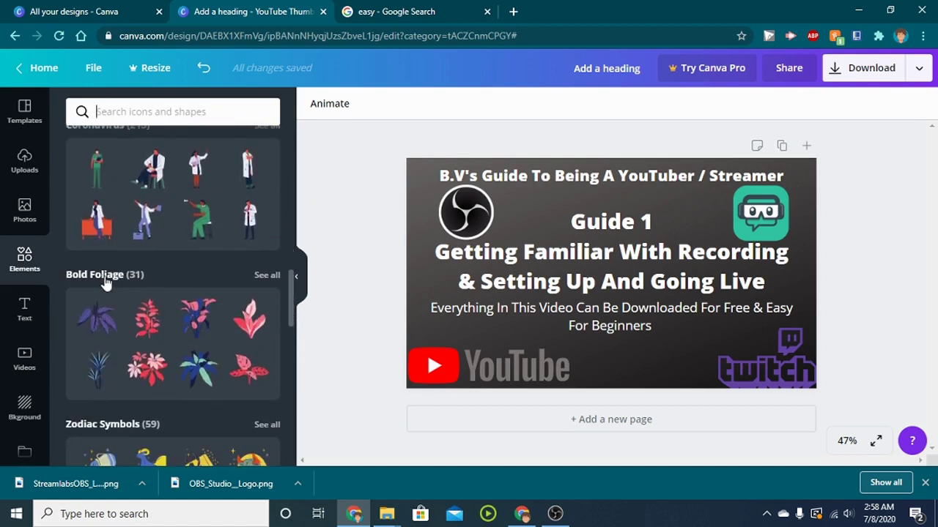
scroll(106, 276, down, 3)
scroll(108, 277, down, 5)
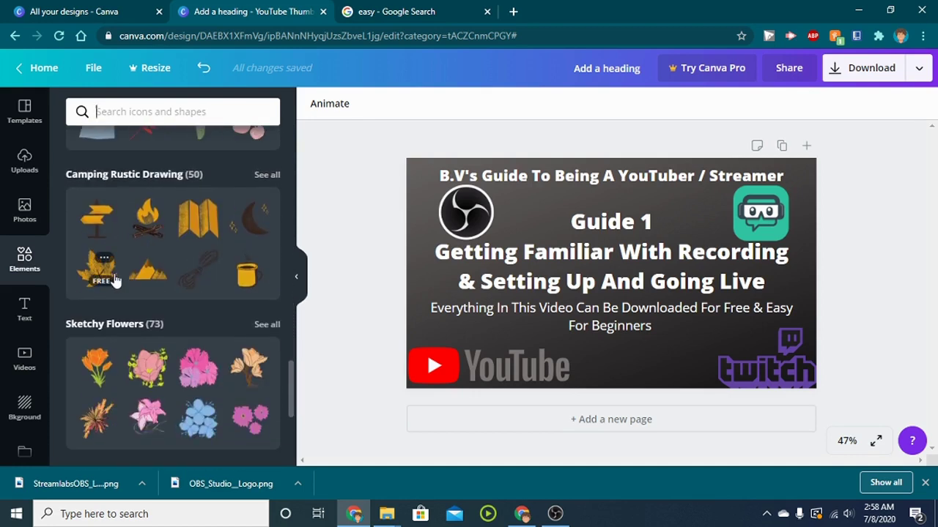
scroll(111, 279, down, 5)
scroll(122, 269, down, 10)
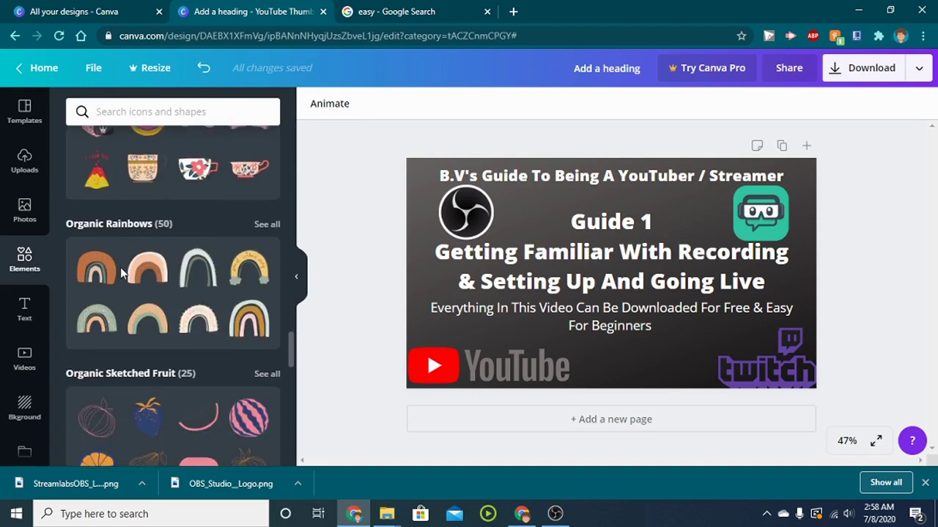
scroll(147, 249, down, 8)
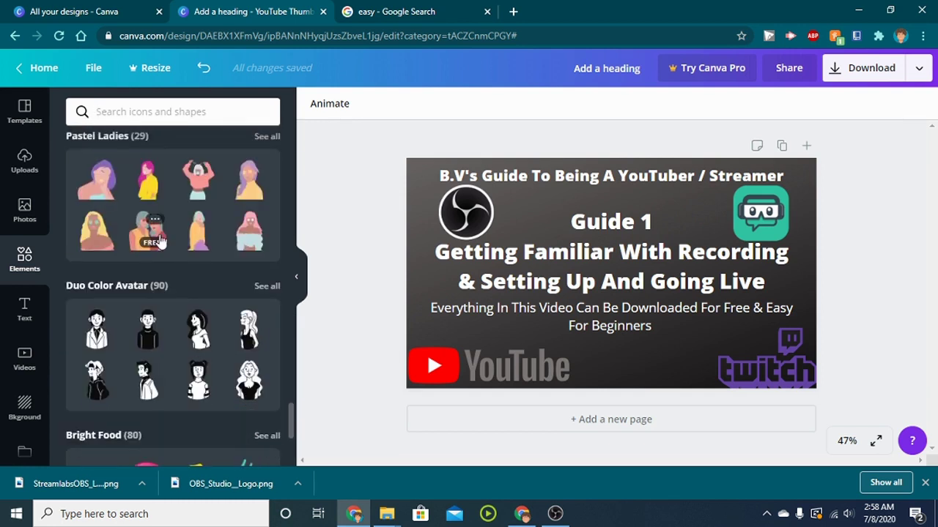
scroll(176, 249, down, 3)
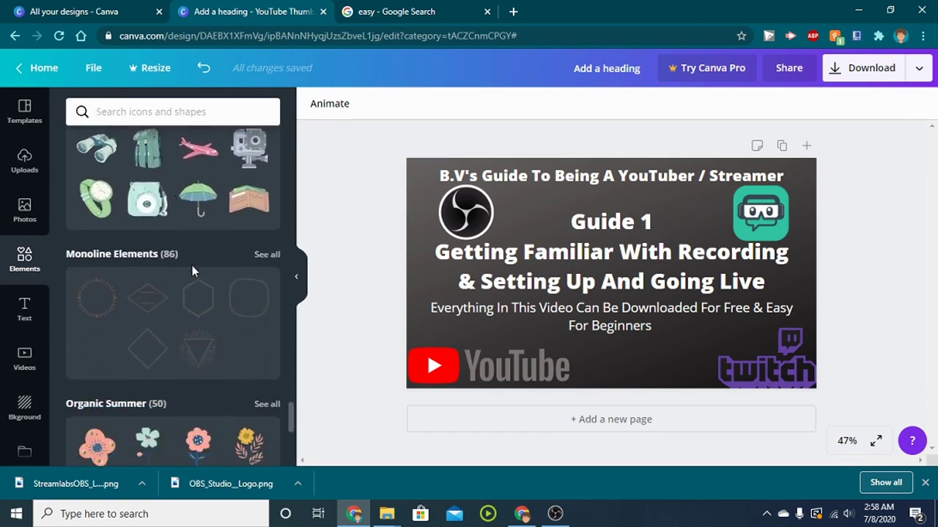
Step: Look through the text options, stock videos and backgrounds available for the design
click(26, 312)
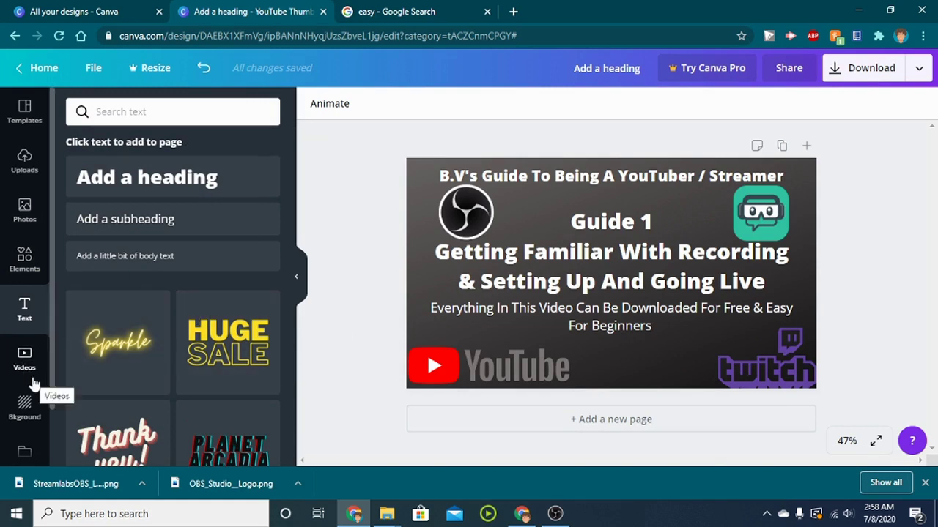
click(19, 358)
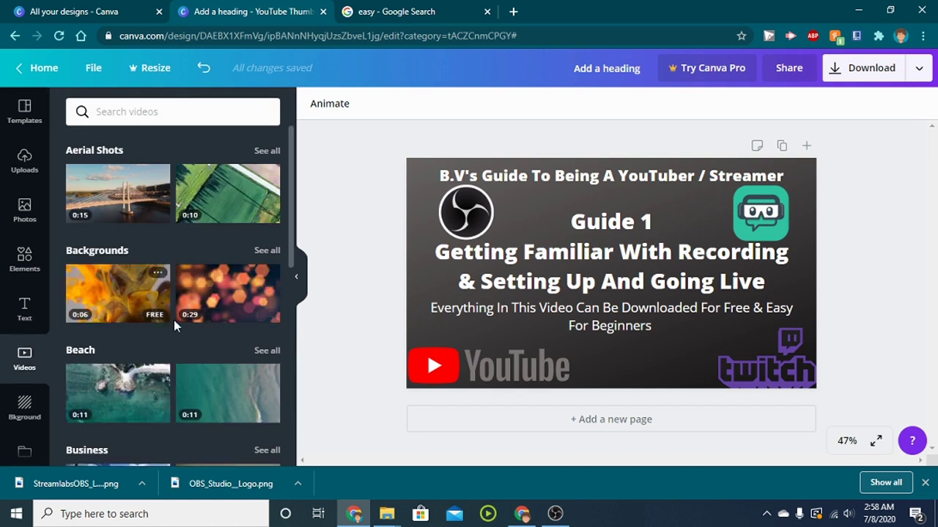
scroll(174, 327, down, 3)
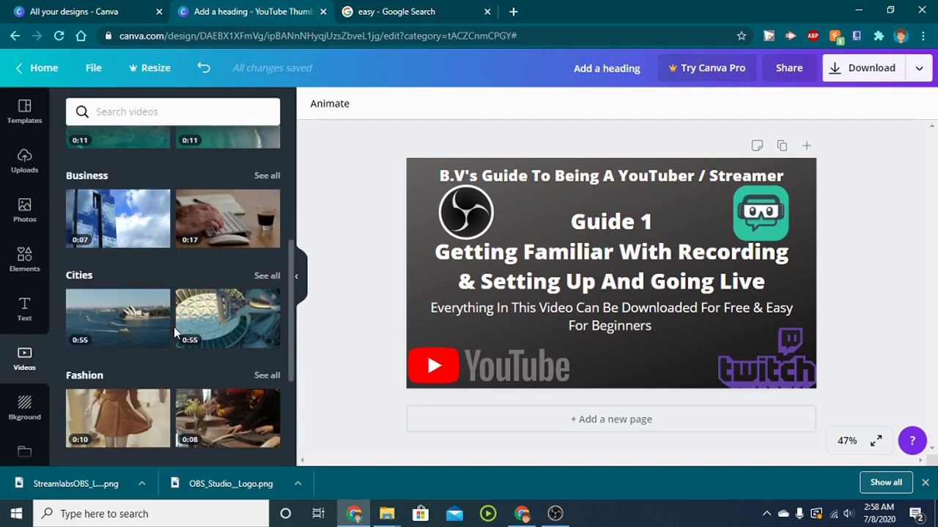
scroll(29, 381, down, 1)
click(24, 343)
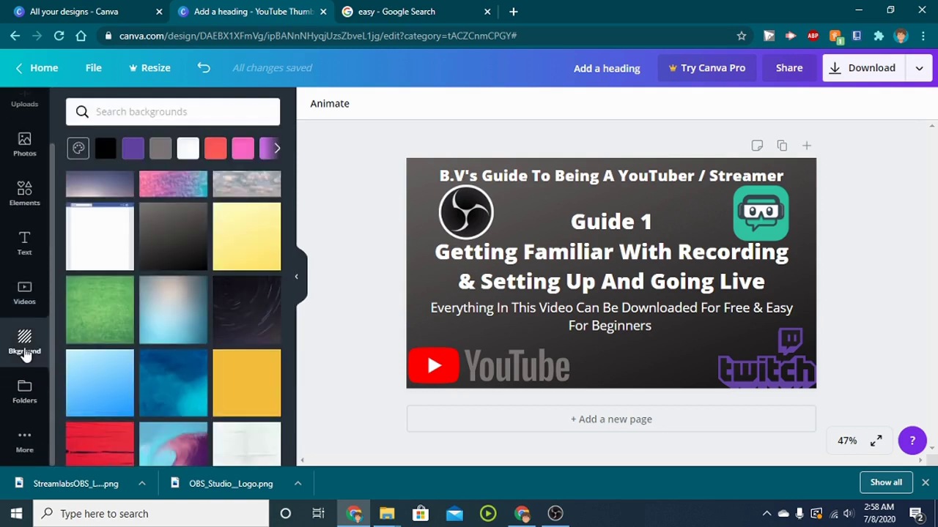
scroll(234, 310, down, 5)
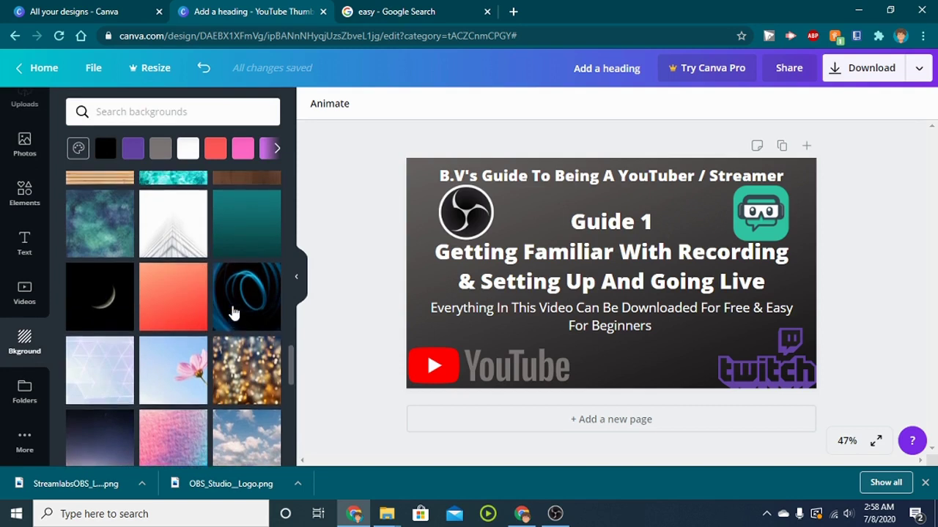
scroll(234, 308, up, 10)
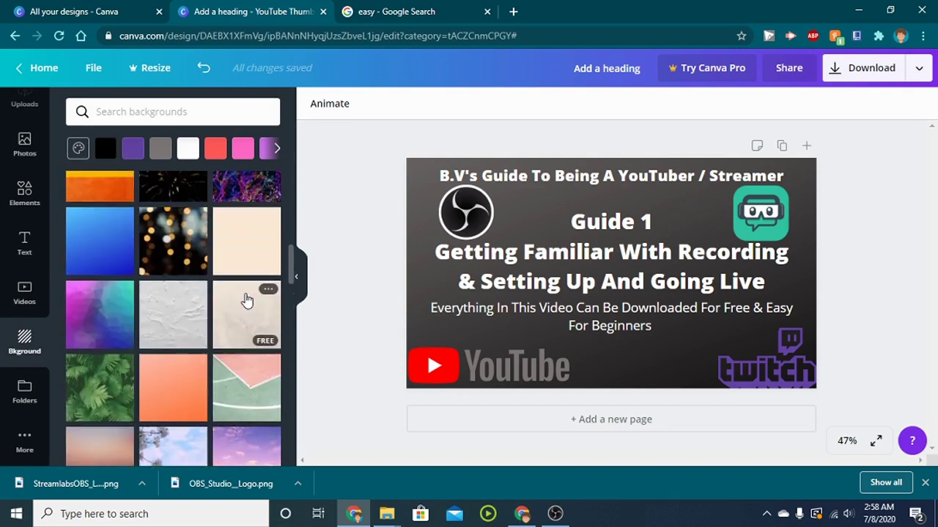
Step: Look through the remaining backgrounds, the folders and the additional apps and integrations available for the design
scroll(247, 299, up, 3)
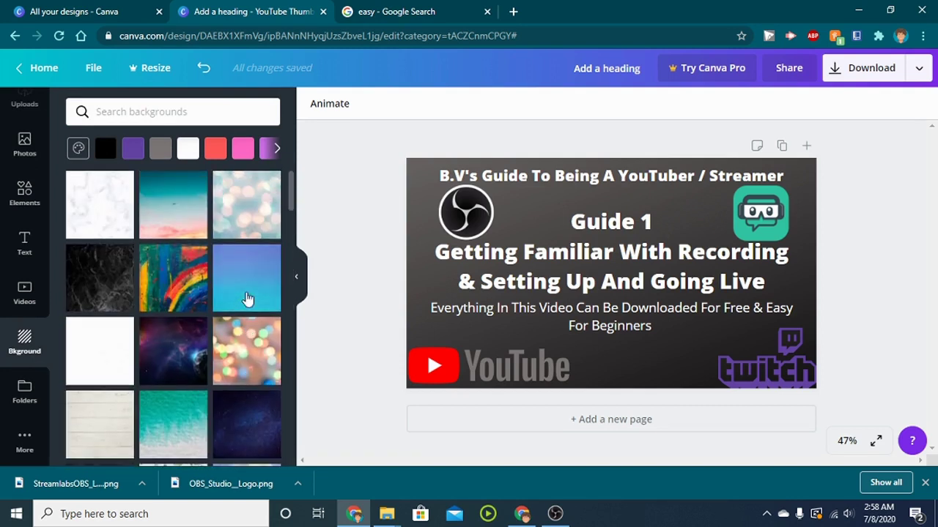
click(22, 392)
click(24, 342)
click(27, 436)
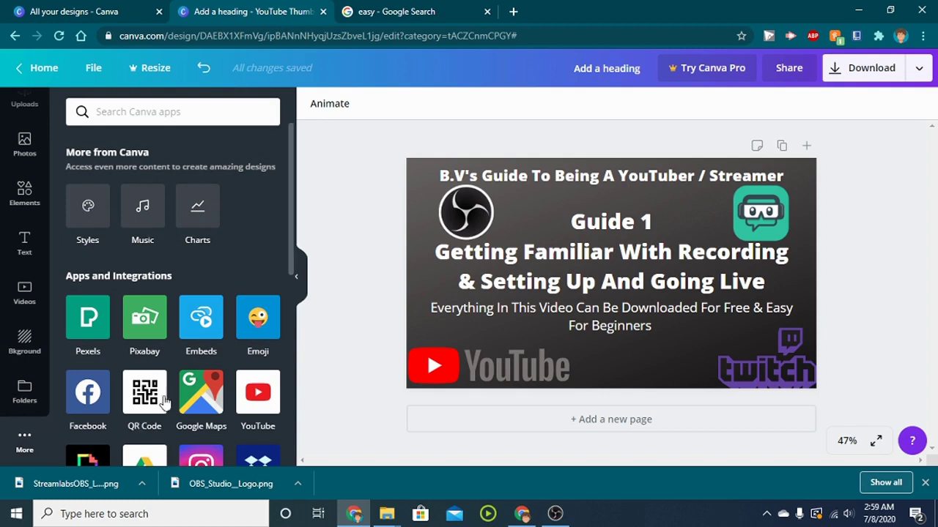
scroll(223, 377, down, 4)
scroll(196, 346, up, 3)
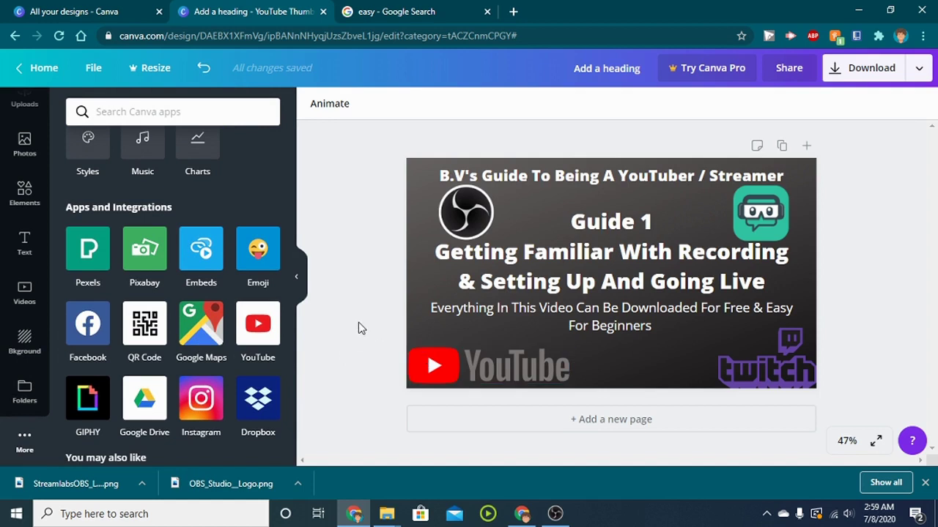
scroll(176, 269, up, 2)
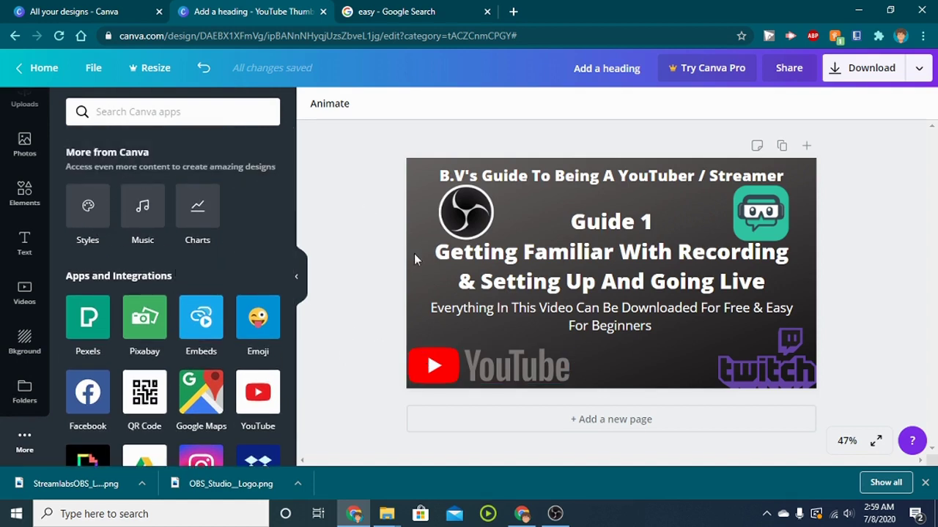
Step: Rename the design as YouTuberGuide_Recording
click(585, 67)
text(B.V)
key(BackSpace)
key(BackSpace)
text(Yo)
text(uTu)
text(ve)
text(be)
text(r)
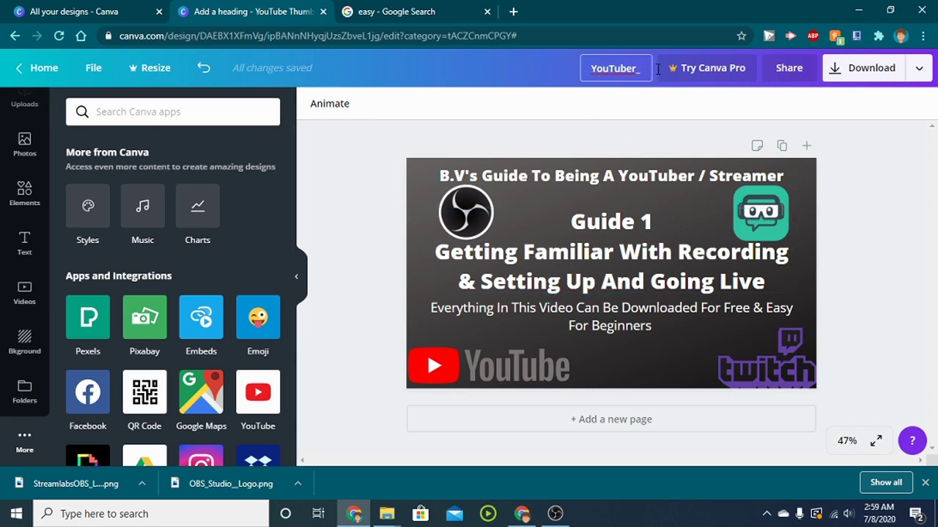
key(BackSpace)
key(BackSpace)
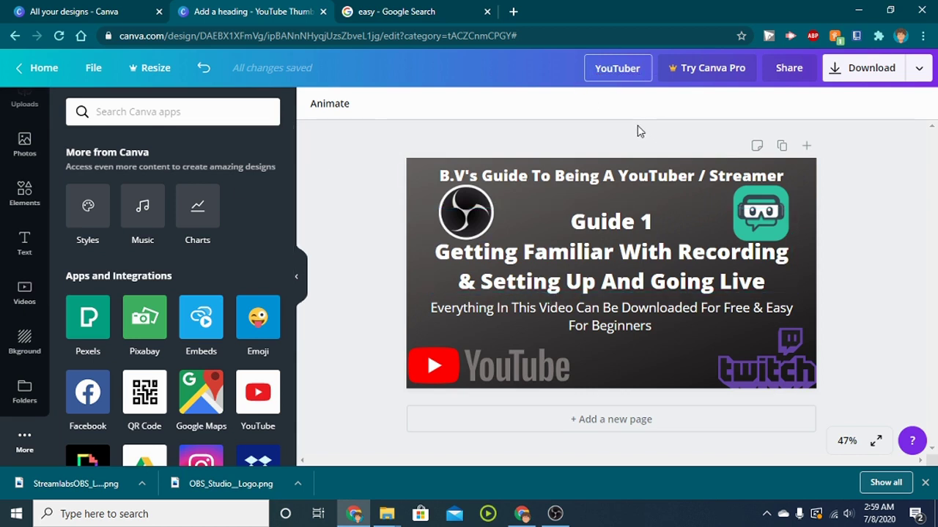
text(Guide)
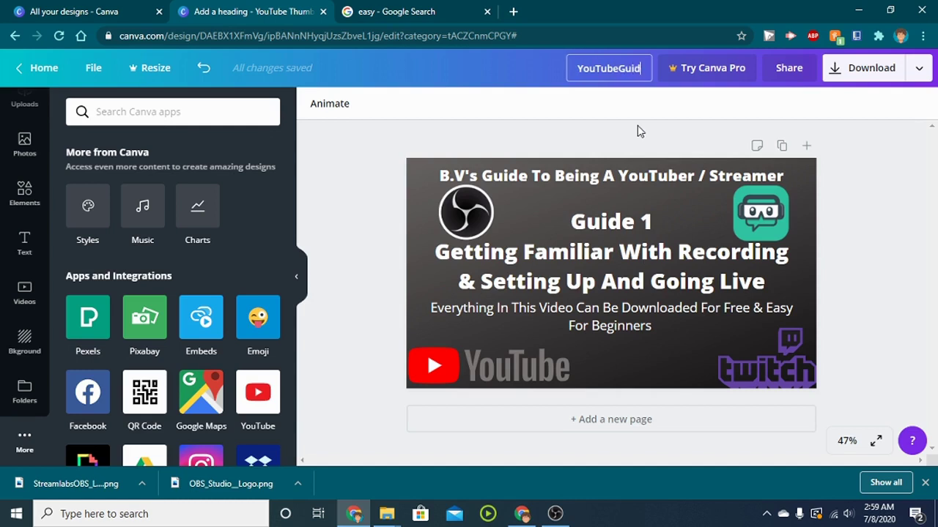
key(BackSpace)
key(BackSpace)
key(BackSpace)
key(BackSpace)
key(BackSpace)
text(r)
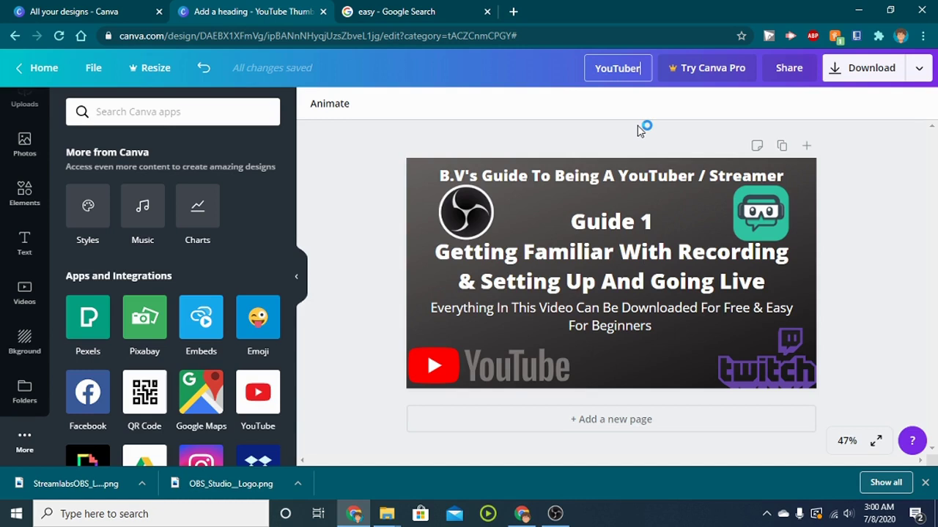
text(Guide)
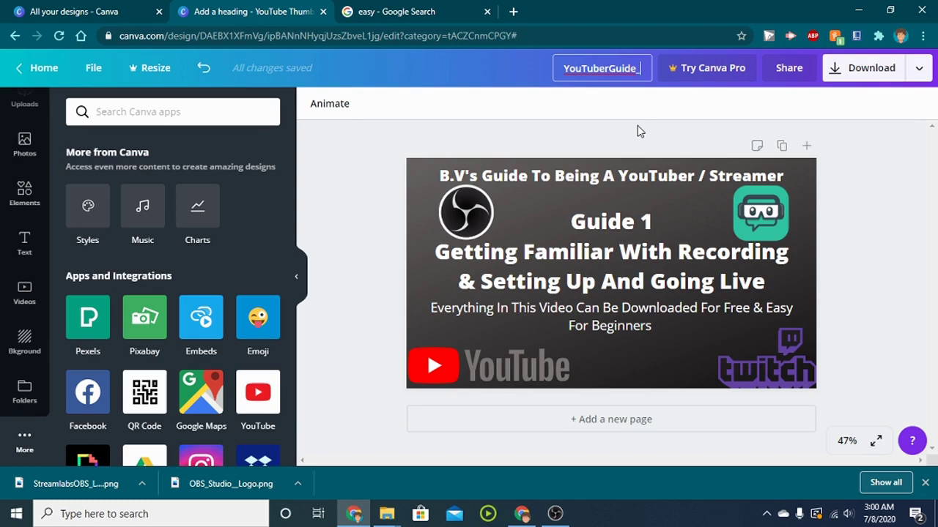
text(ird)
key(BackSpace)
key(BackSpace)
key(BackSpace)
text(ording)
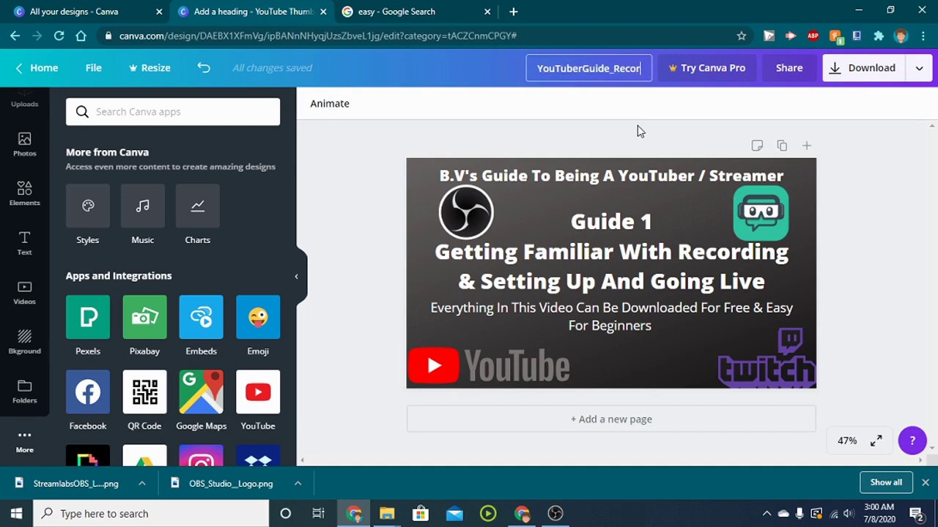
key(Return)
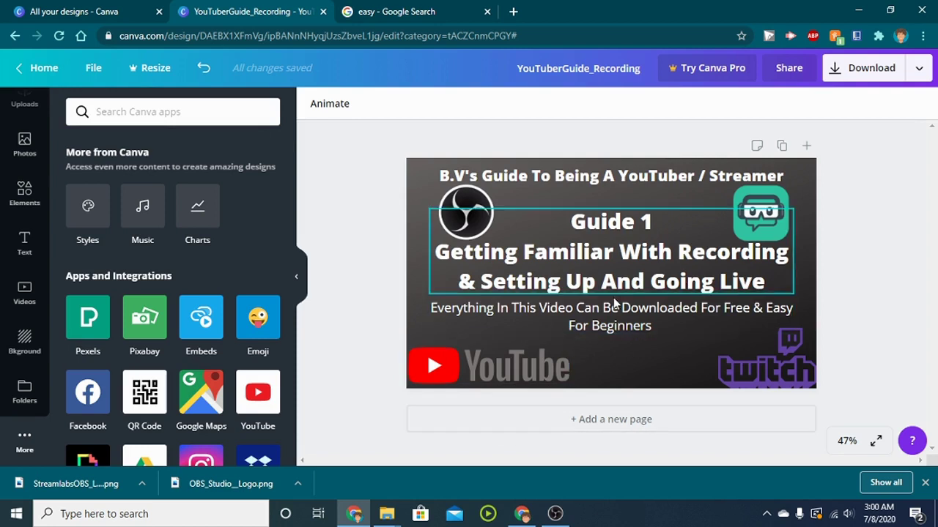
Step: Search the design elements for "canva"
scroll(17, 262, up, 2)
click(24, 258)
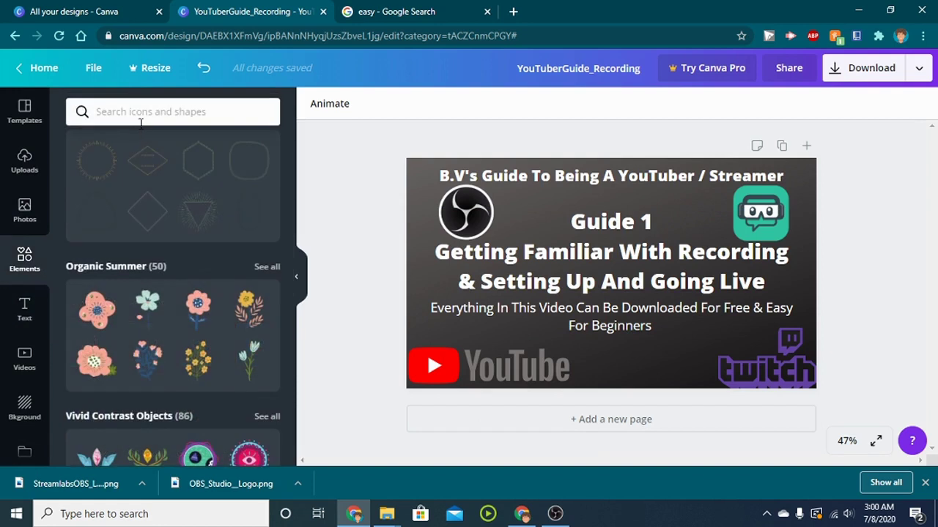
click(140, 117)
text(ca)
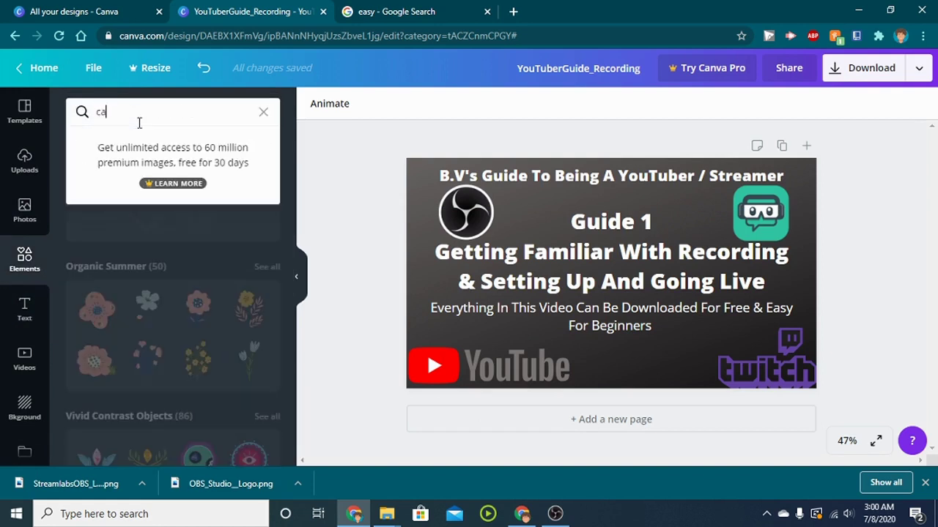
text(n)
key(BackSpace)
key(BackSpace)
text(a)
key(Return)
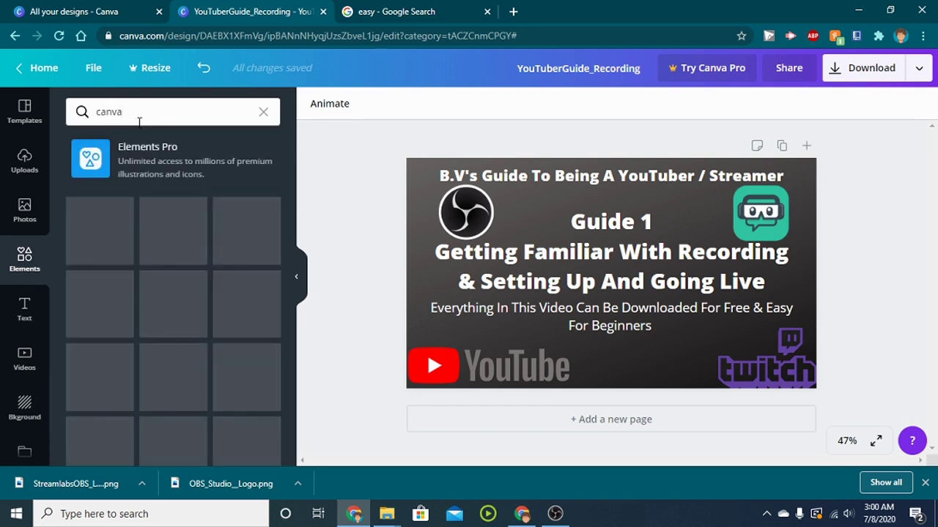
Step: Look through the Canva logos, ribbons and stickers in the element search results
click(139, 122)
right_click(172, 275)
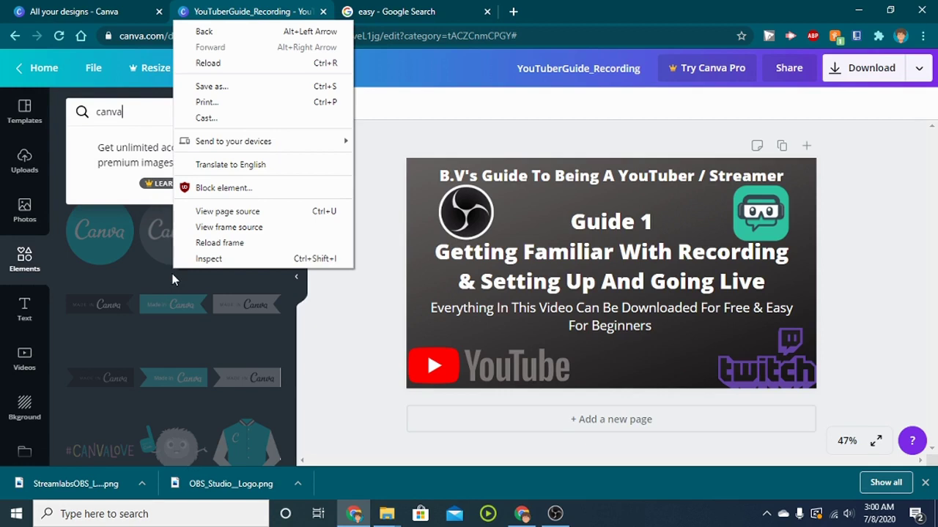
click(165, 290)
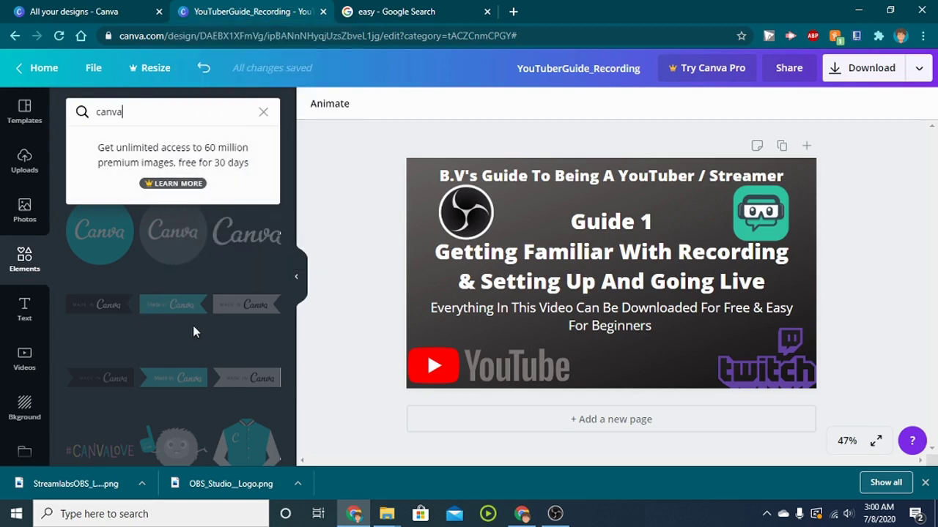
scroll(203, 289, down, 10)
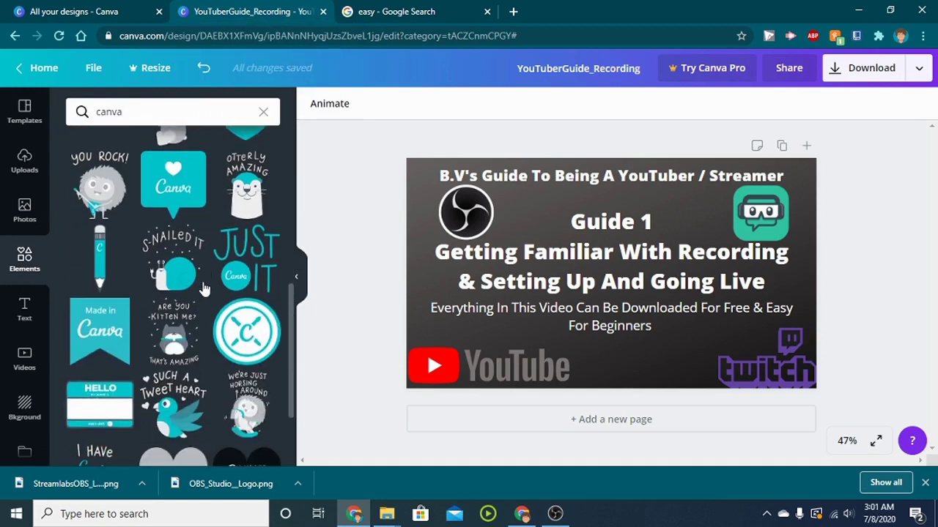
scroll(204, 288, down, 2)
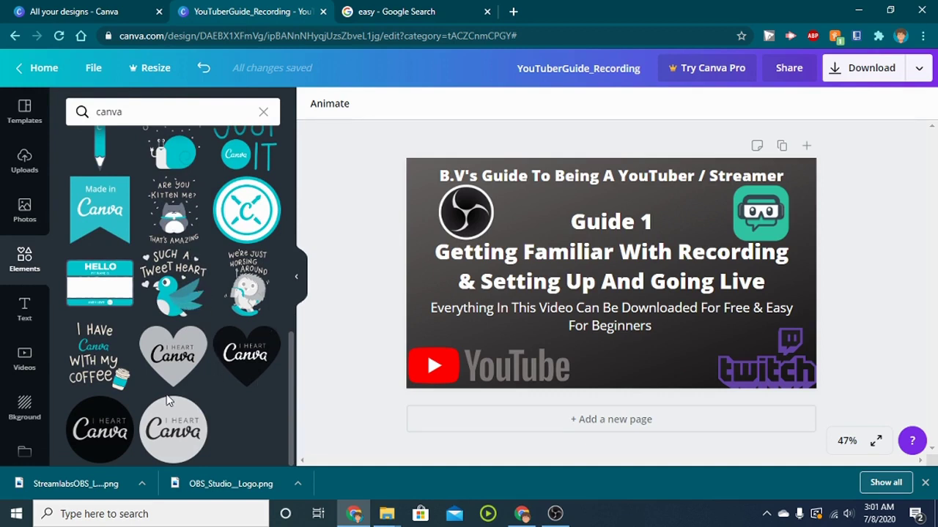
scroll(167, 390, up, 3)
scroll(167, 389, up, 4)
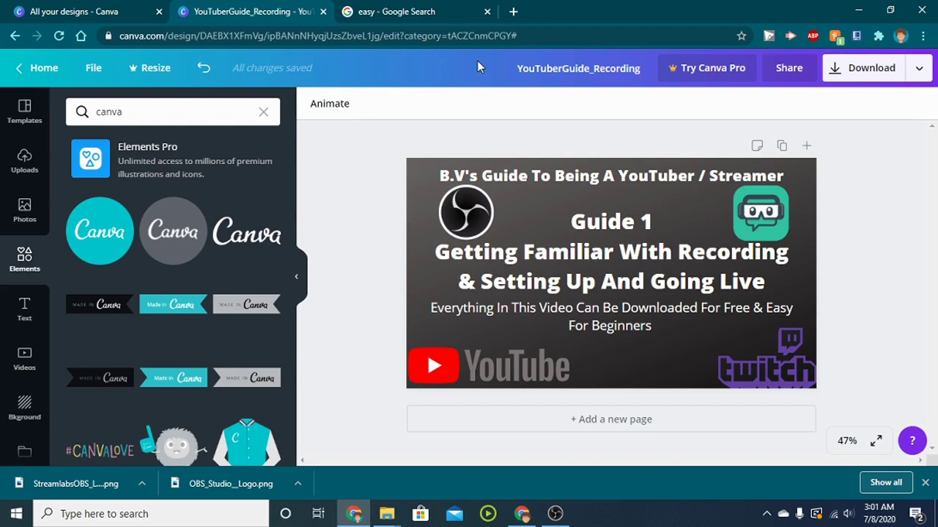
Step: Download the thumbnail as a PNG and dismiss the Canva Pro trial offer
click(853, 73)
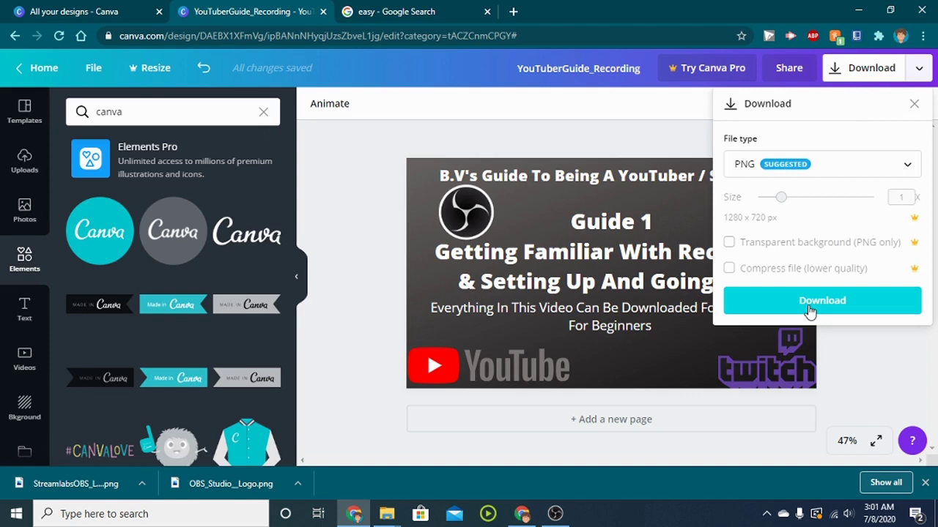
click(810, 311)
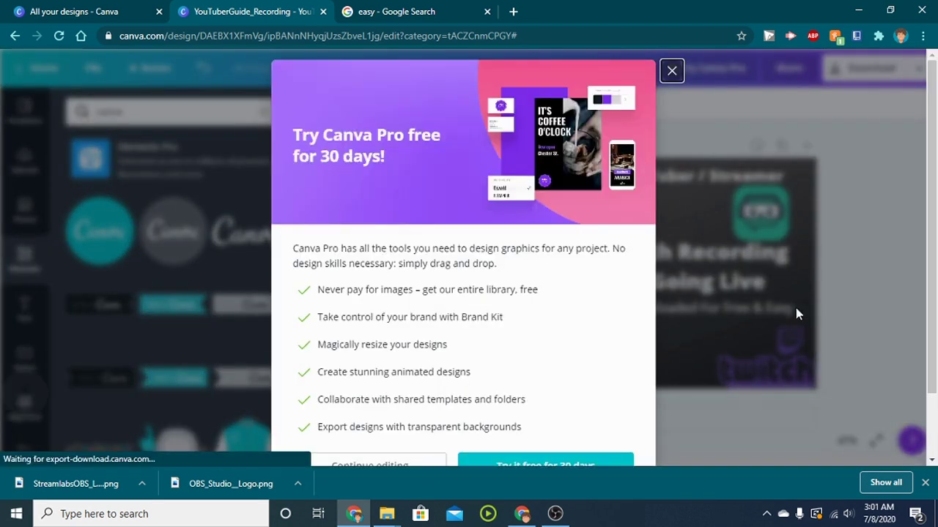
click(673, 75)
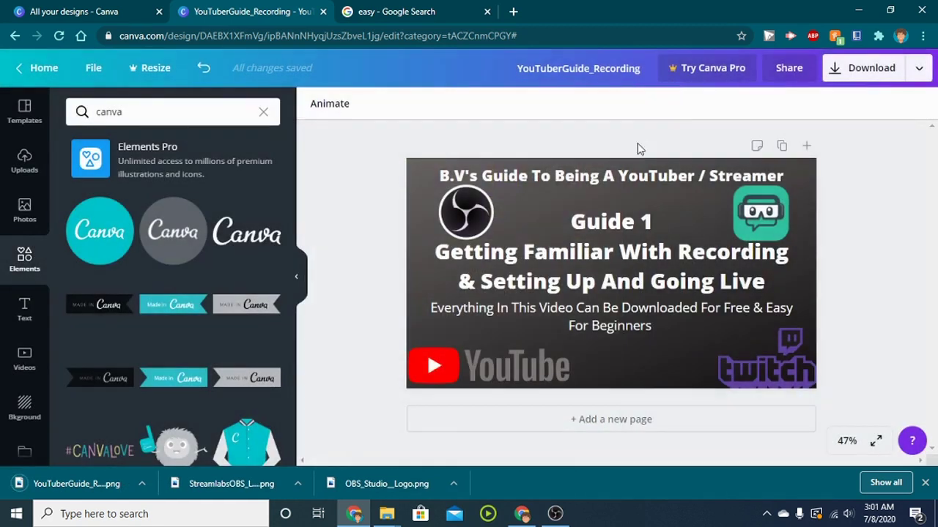
Step: Switch to the browser tab with the Google image search and load youtube.com there
click(432, 8)
click(382, 37)
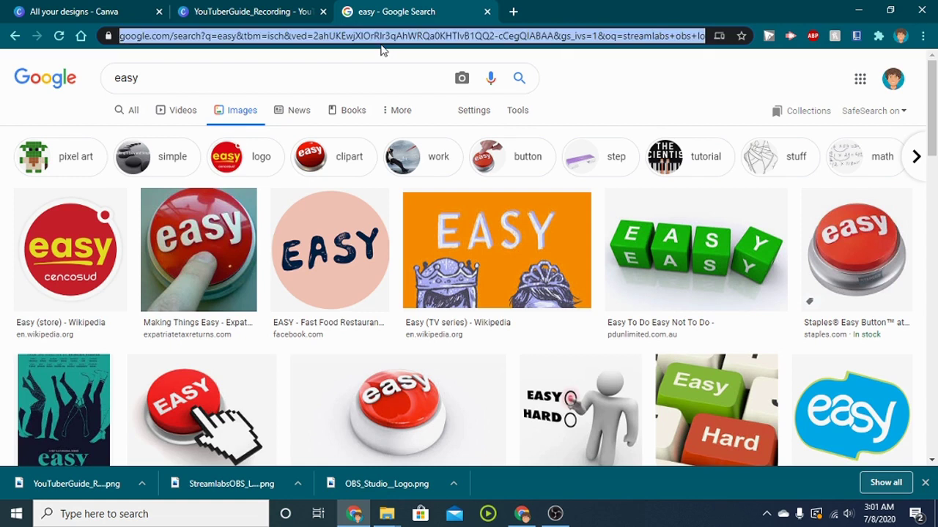
text(youtube.com)
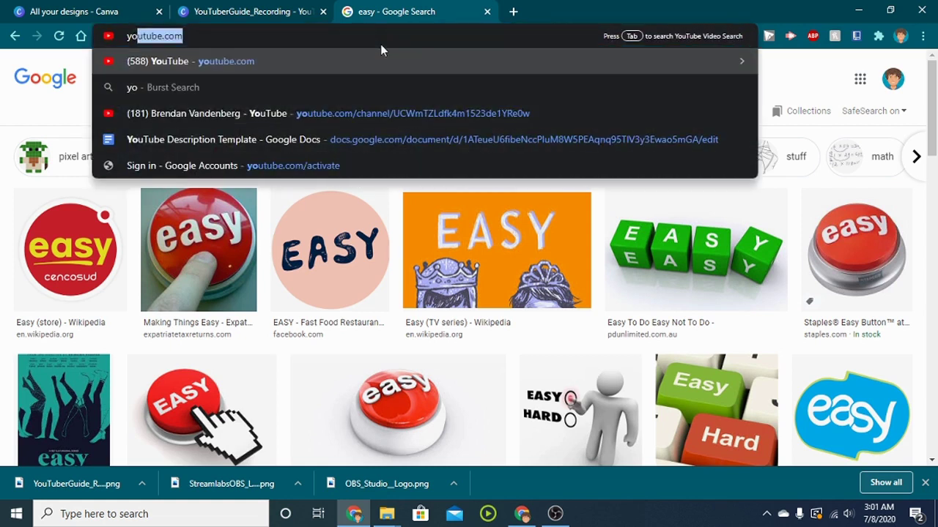
key(Return)
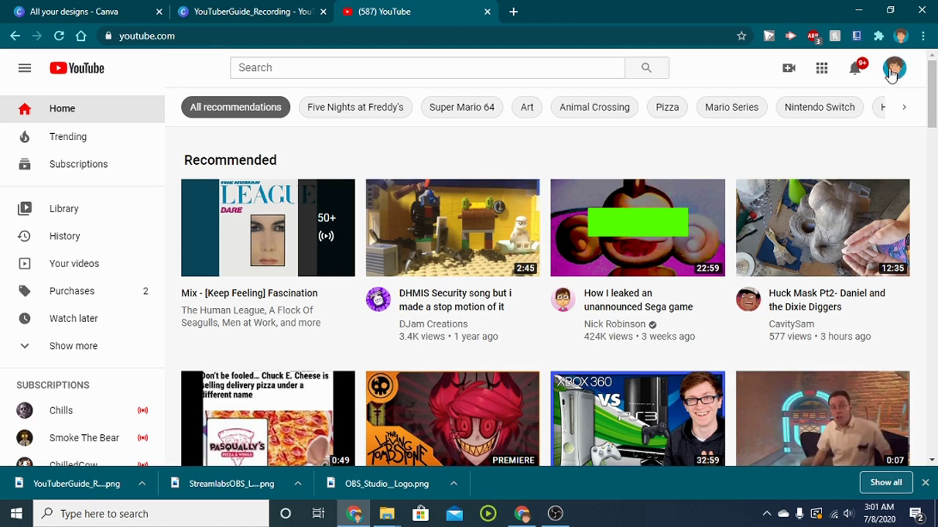
Step: Open the account's own YouTube channel page and go from there to YouTube Studio
click(892, 74)
click(783, 149)
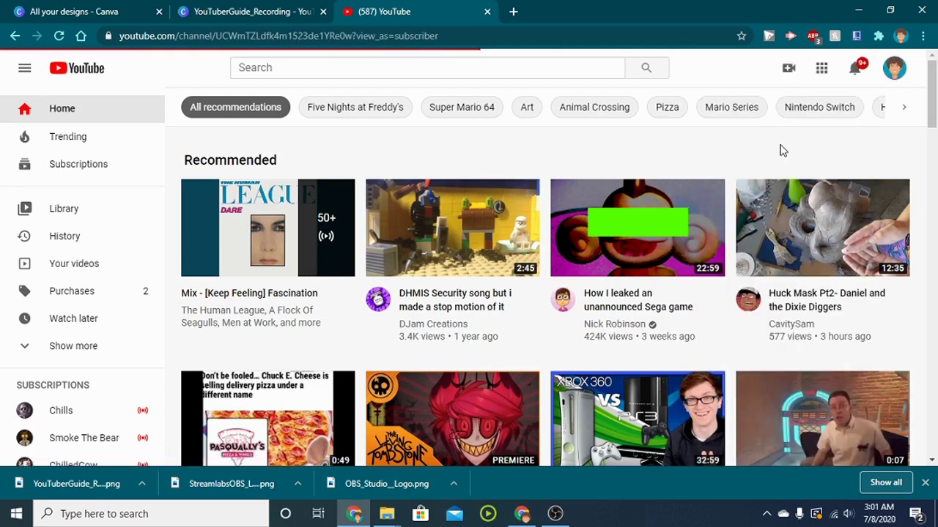
scroll(551, 193, down, 2)
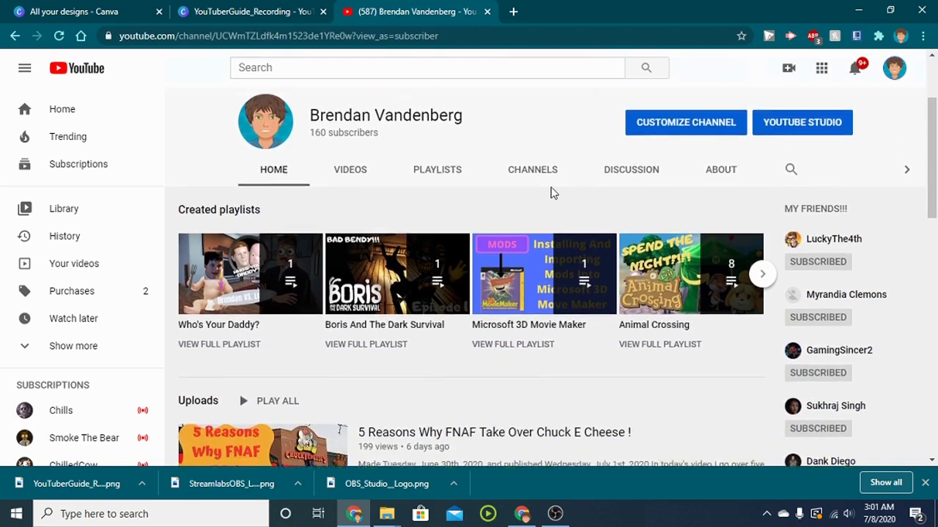
scroll(551, 193, up, 2)
mouse_move(553, 194)
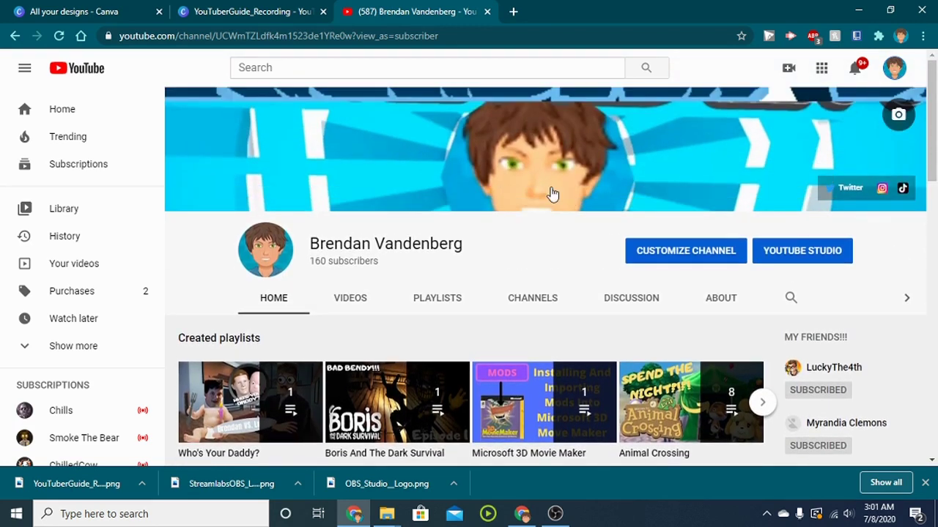
click(801, 253)
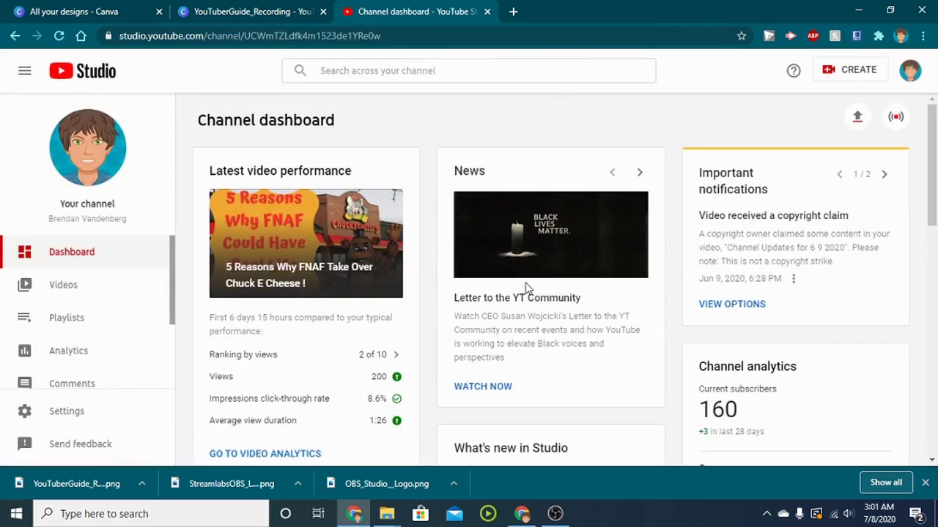
Step: Look over the channel dashboard's video performance and analytics, and open the list of channel videos
scroll(299, 216, down, 1)
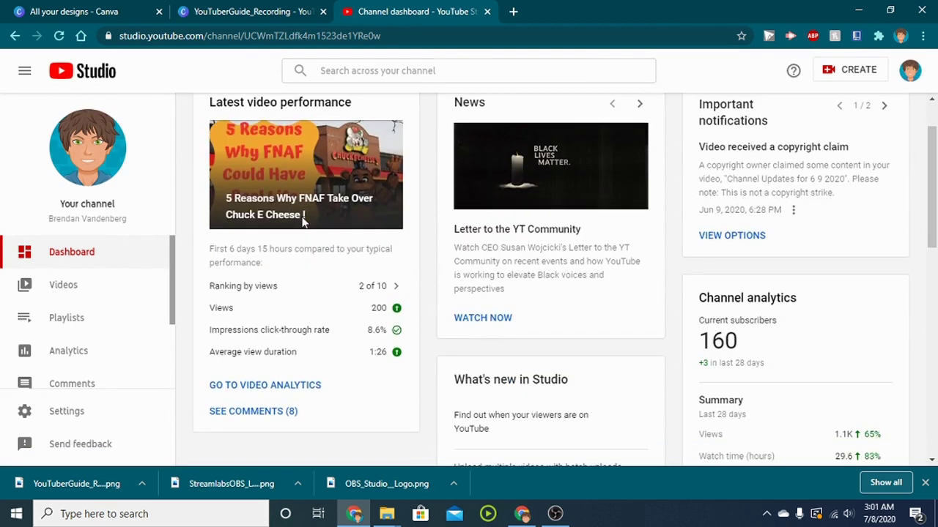
scroll(393, 126, down, 1)
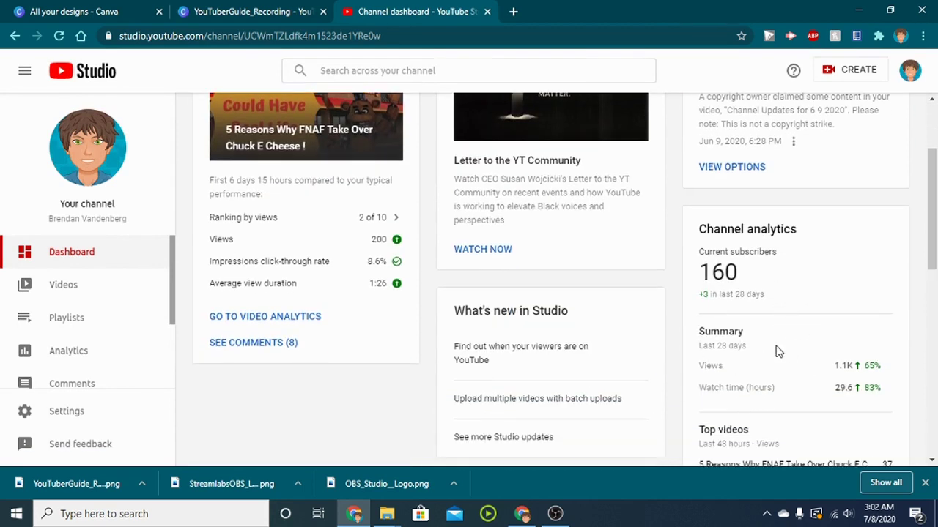
click(52, 287)
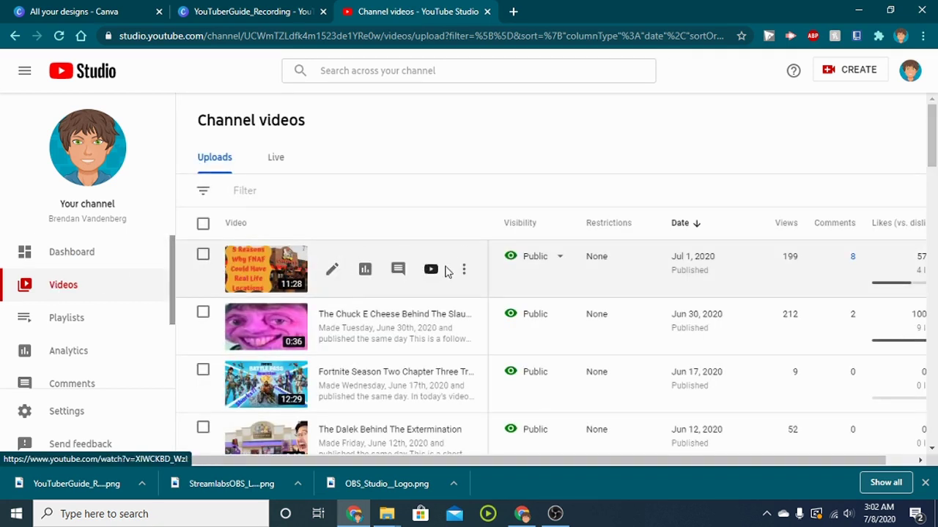
Step: View the channel's options for uploading videos or going live, and dismiss them without choosing one
click(835, 74)
click(716, 119)
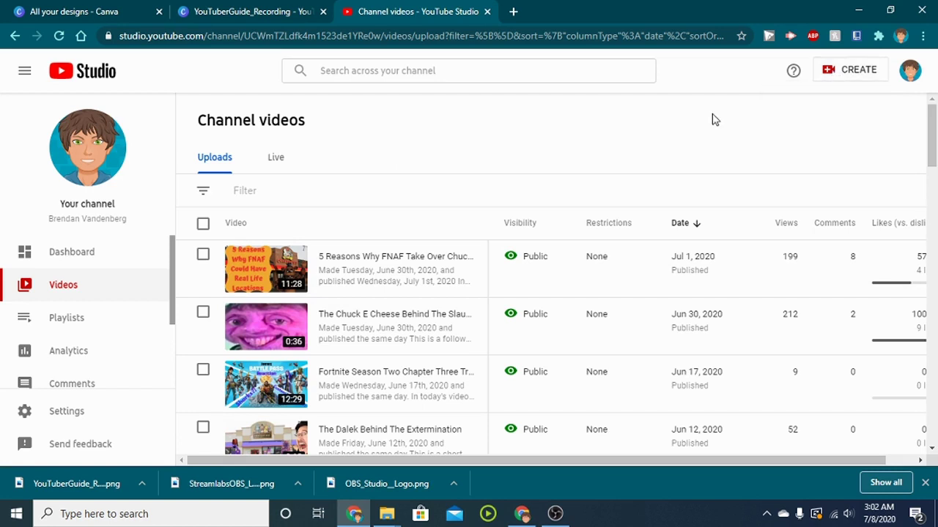
click(841, 77)
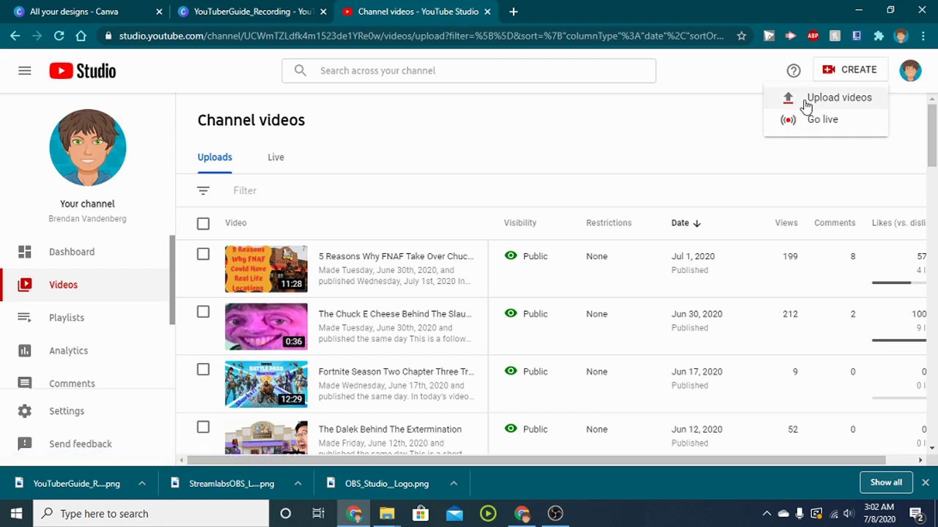
click(680, 147)
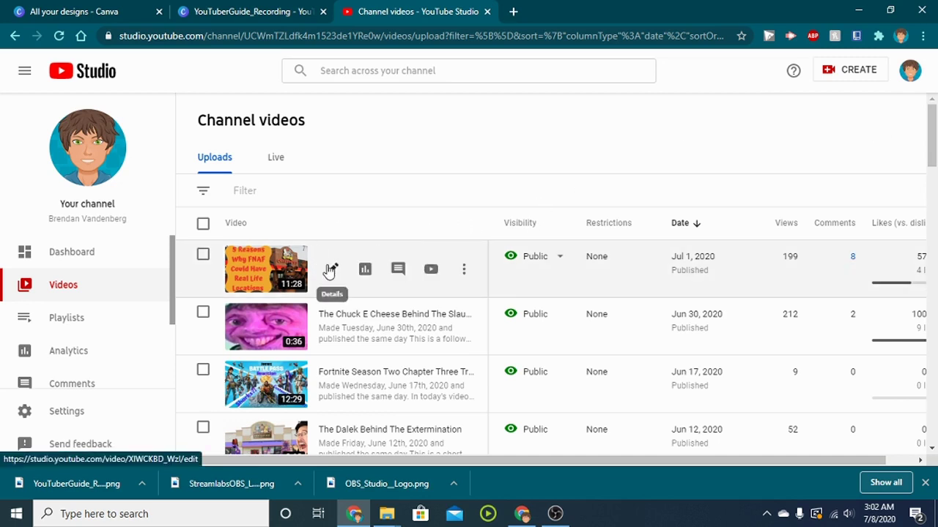
Step: Open the details of the July 1, 2020 FNAF video and go to its thumbnail section
click(330, 270)
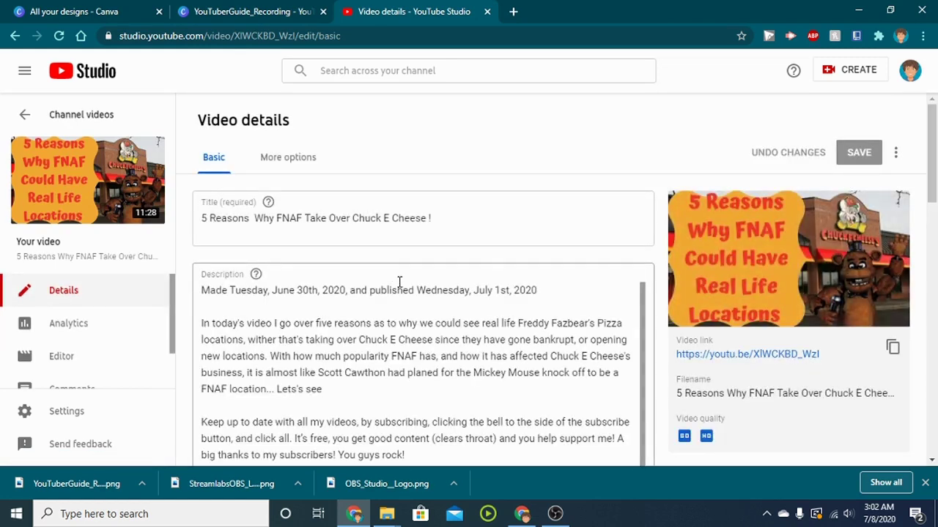
scroll(752, 352, down, 4)
scroll(769, 290, down, 1)
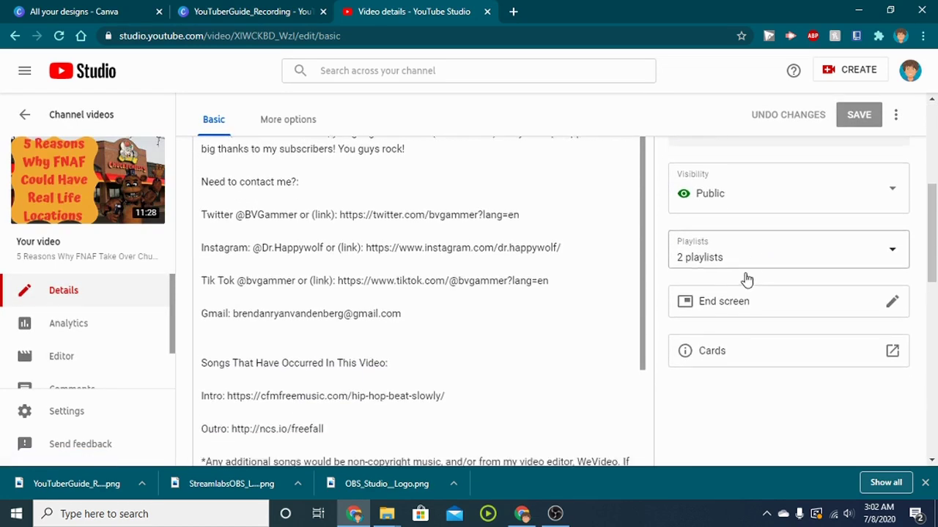
scroll(747, 279, down, 7)
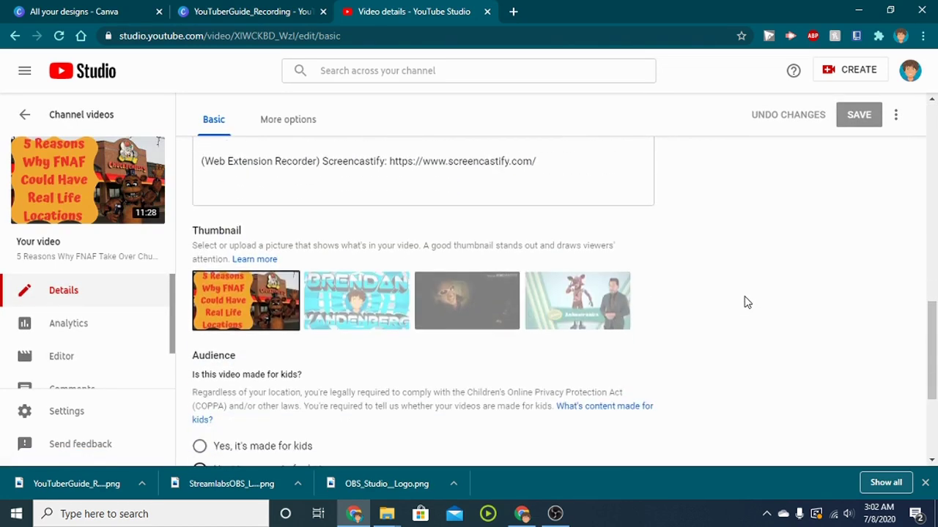
scroll(746, 303, down, 1)
mouse_move(210, 245)
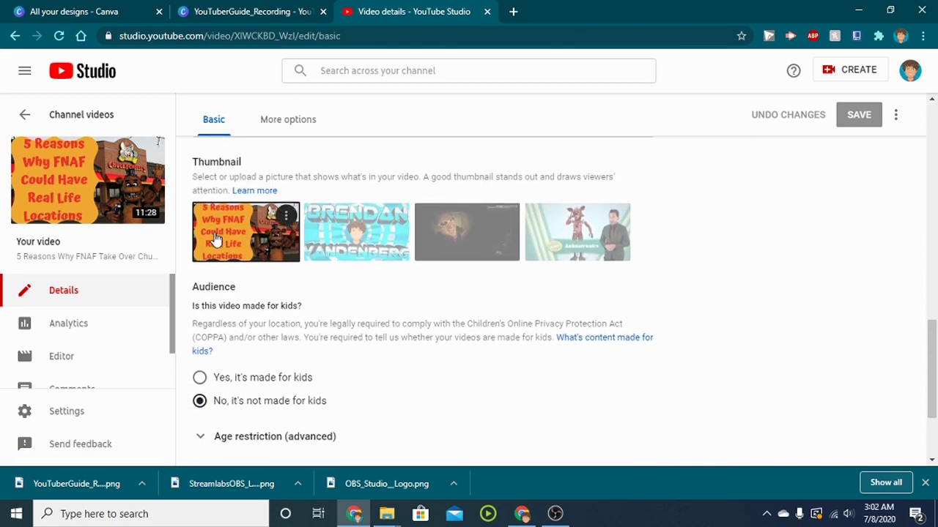
Step: View the options for changing or downloading the video's current thumbnail, and dismiss them without choosing one
click(288, 216)
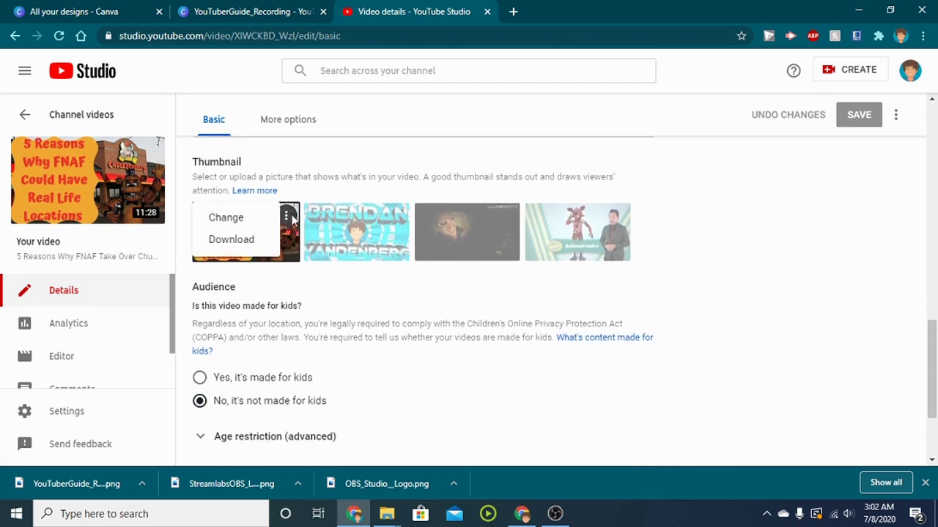
click(761, 243)
mouse_move(246, 223)
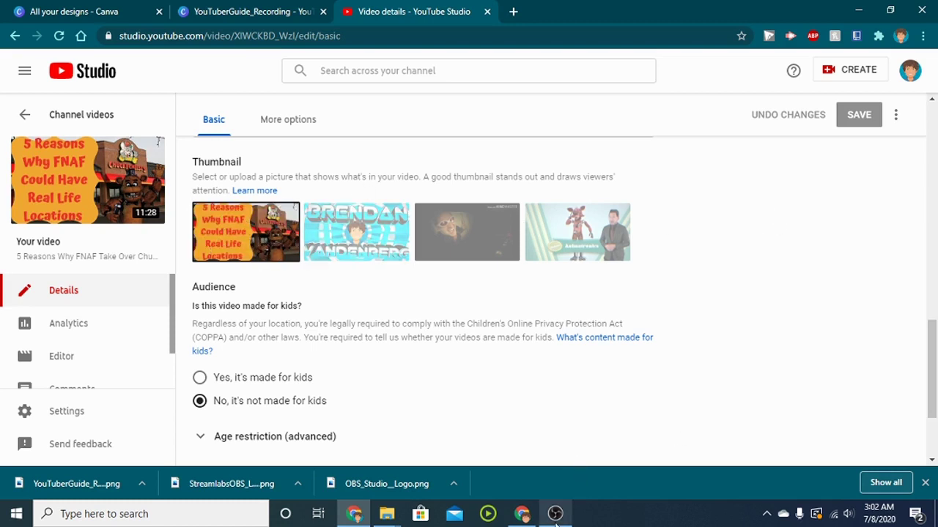
mouse_move(556, 519)
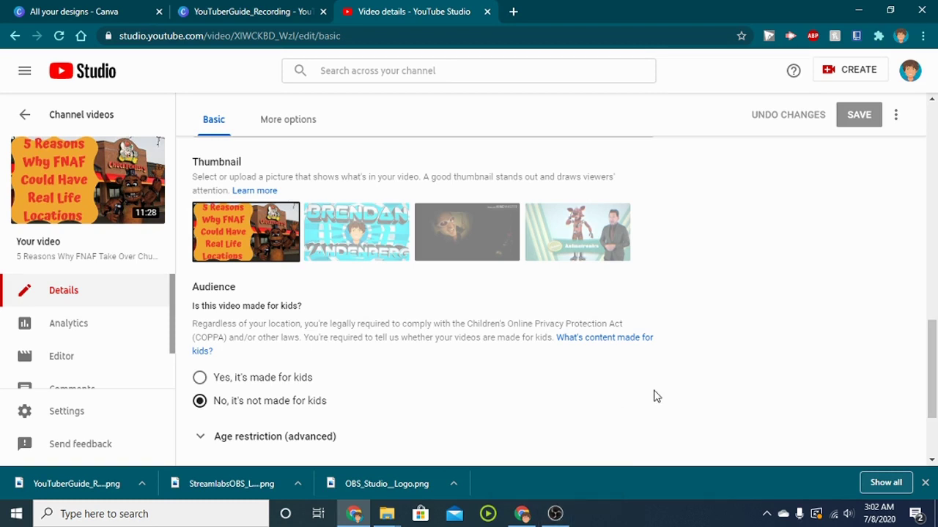
Step: Switch to File Explorer's Downloads folder, open the YouTuberGuide_Recording image, then close the folder and minimize the image viewer
click(388, 517)
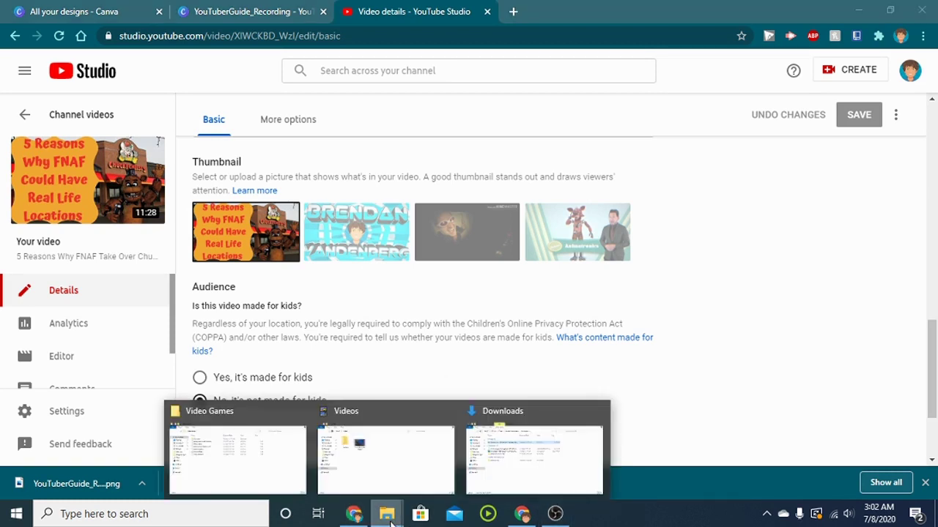
click(535, 457)
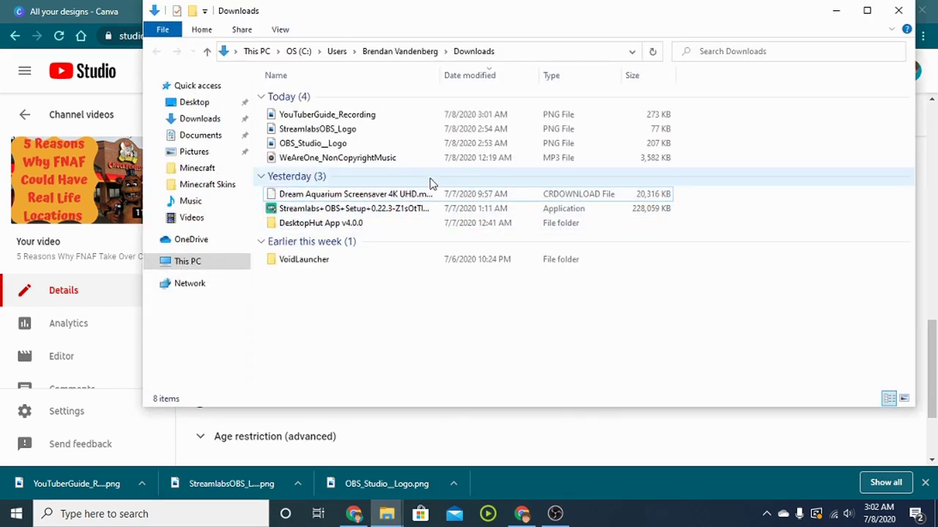
double_click(384, 115)
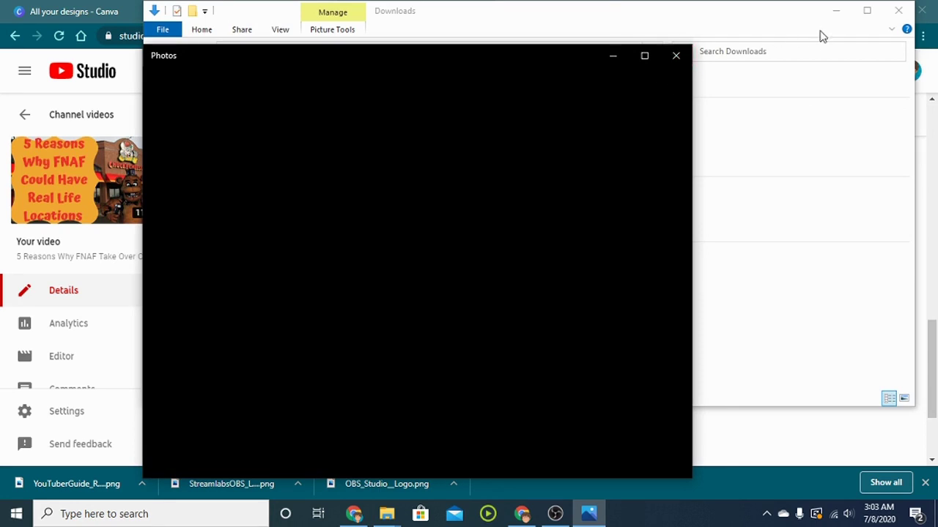
click(906, 13)
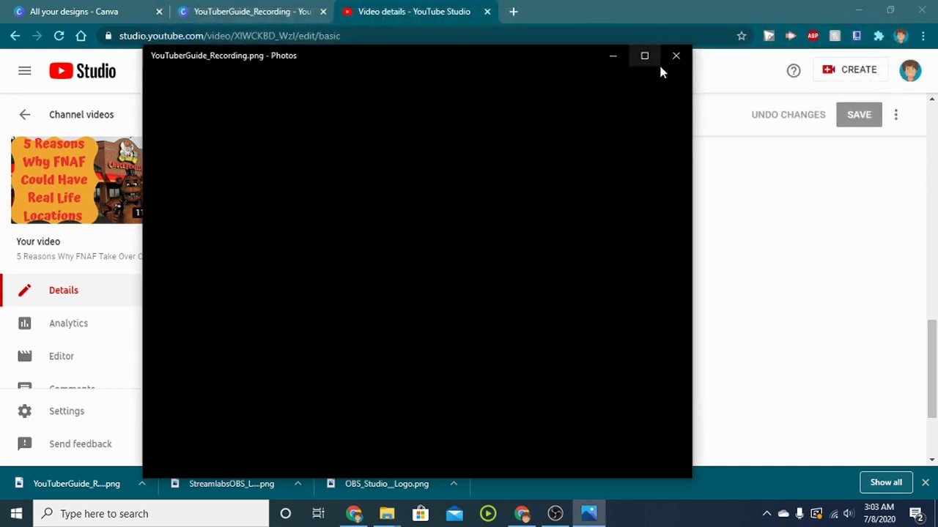
click(621, 57)
Step: Look over the video's title, description, visibility, playlists, end screen and cards settings, and go back one page in the browser history
scroll(404, 231, up, 3)
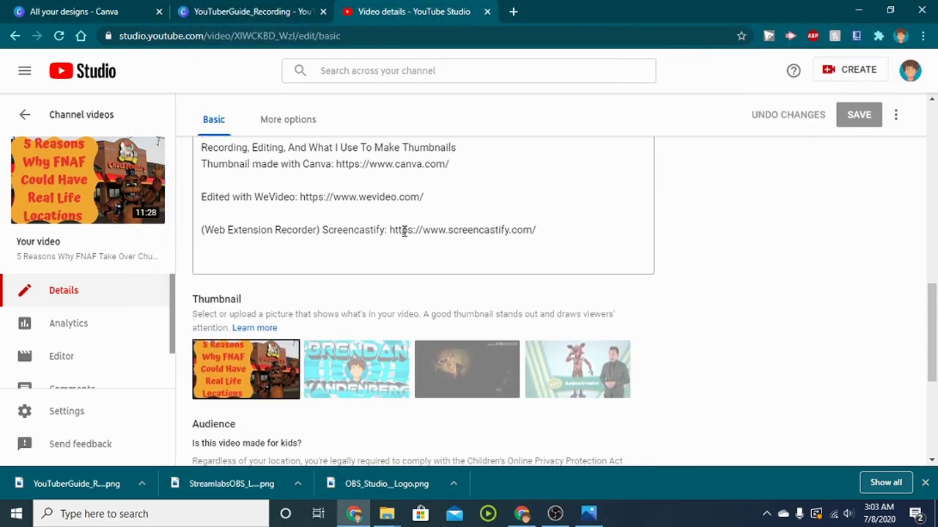
scroll(389, 295, up, 7)
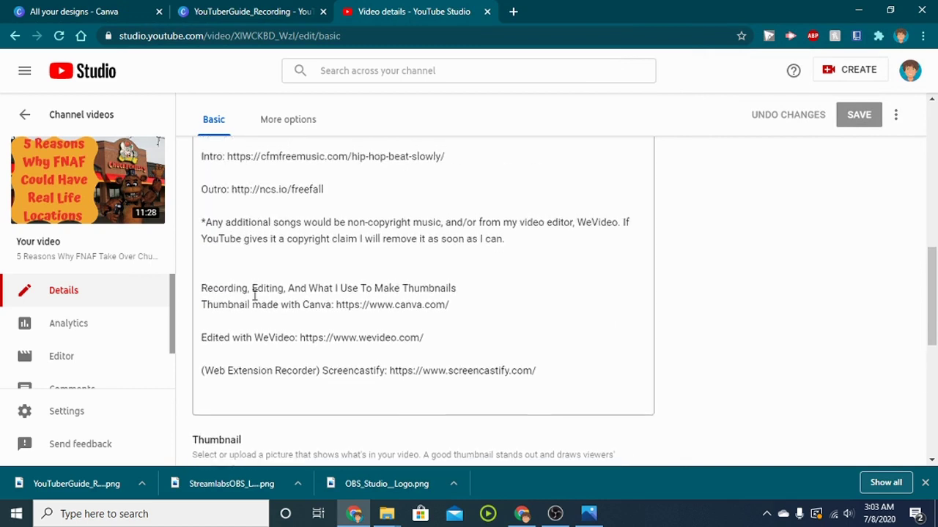
scroll(218, 253, up, 3)
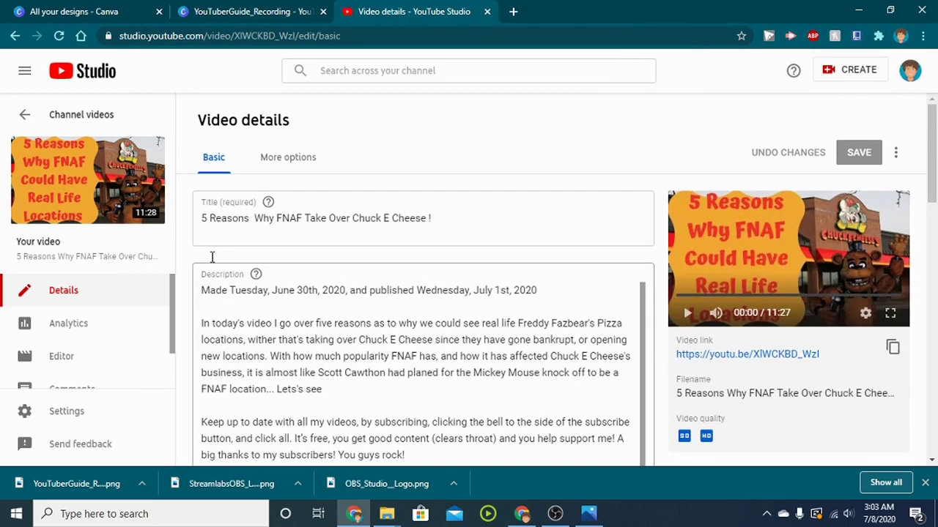
scroll(826, 413, down, 10)
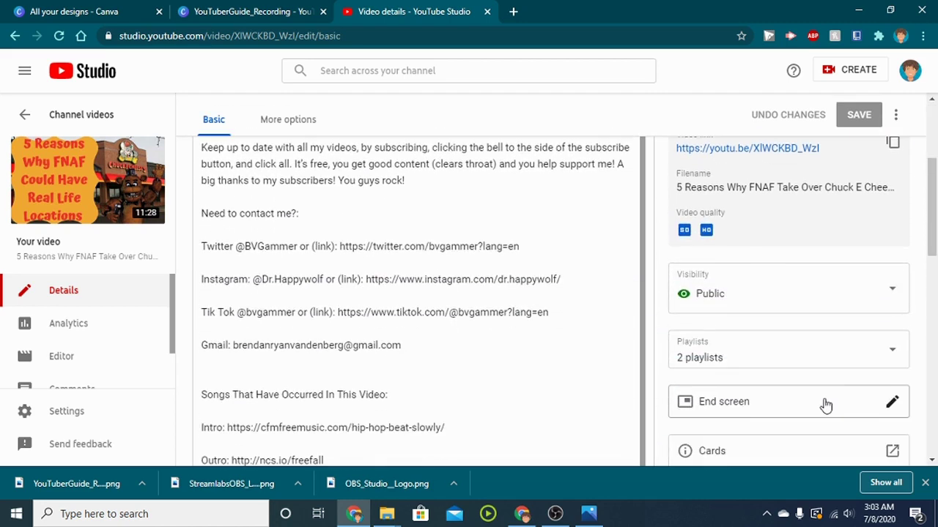
scroll(824, 405, down, 6)
scroll(820, 403, up, 15)
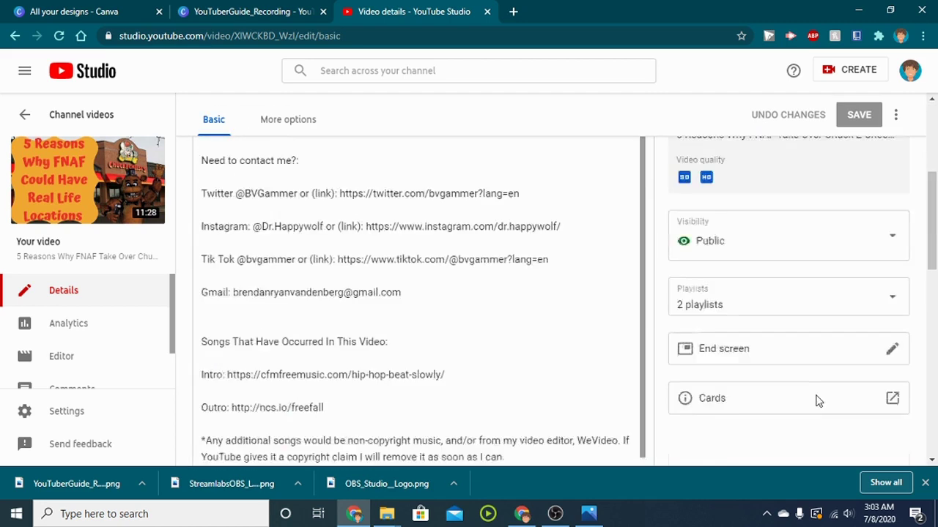
click(16, 38)
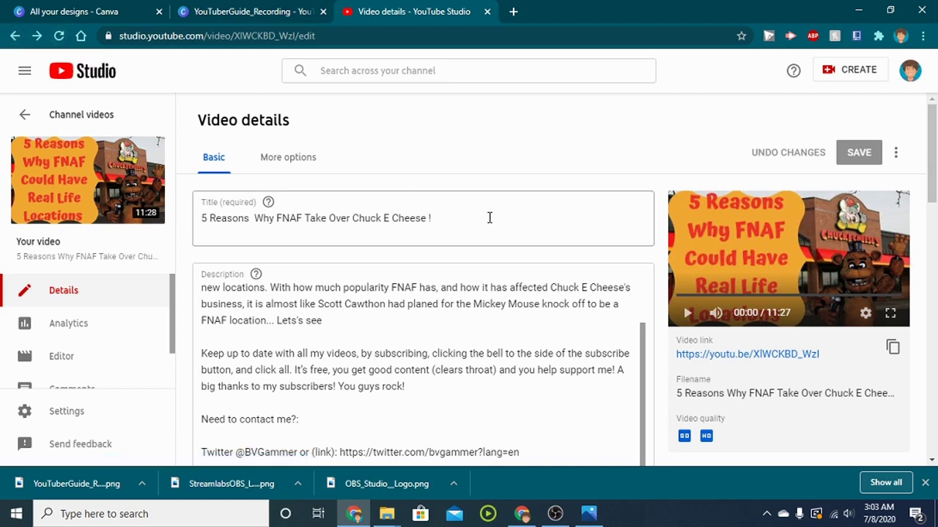
Step: Switch to OBS Studio and bring its window with the recording controls to the front
click(555, 515)
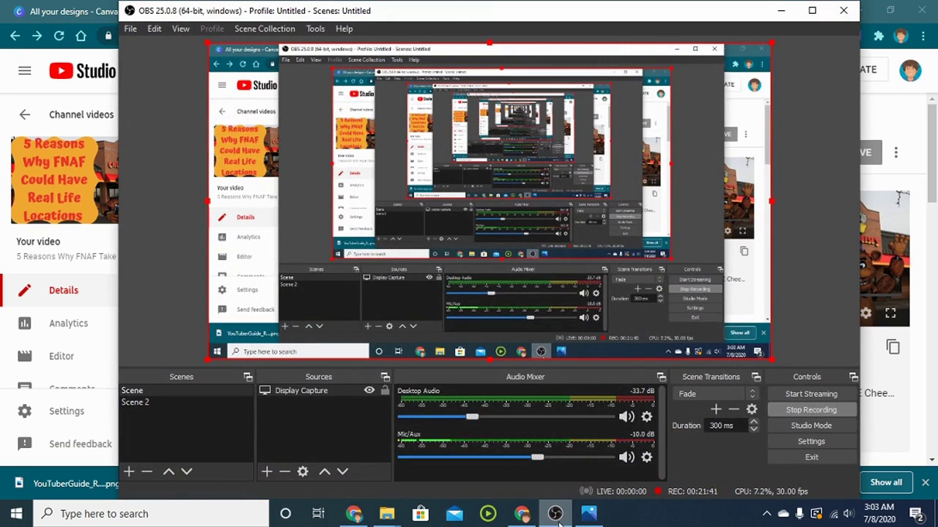
click(556, 515)
mouse_move(592, 518)
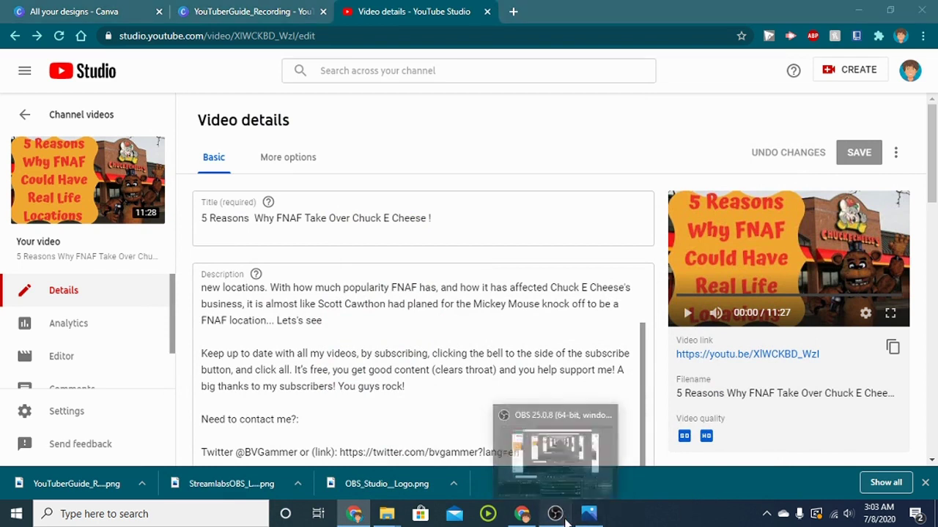
click(564, 518)
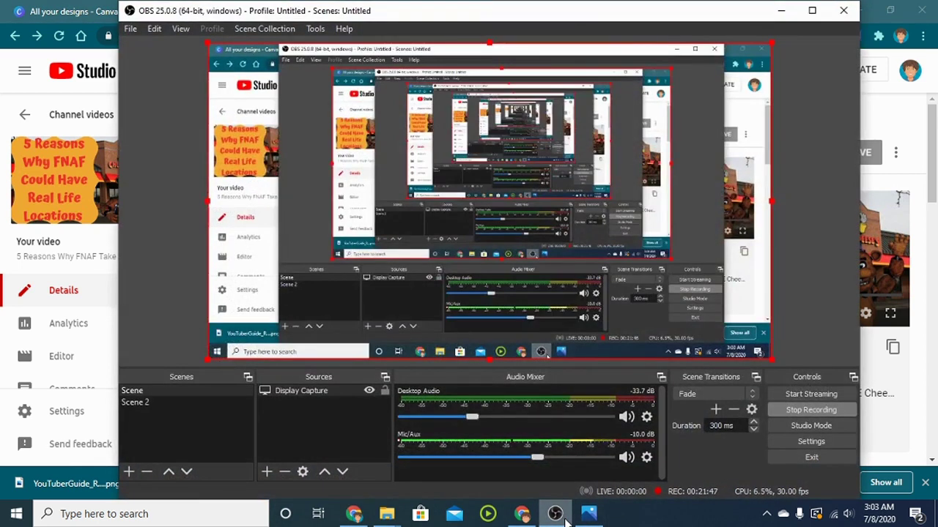